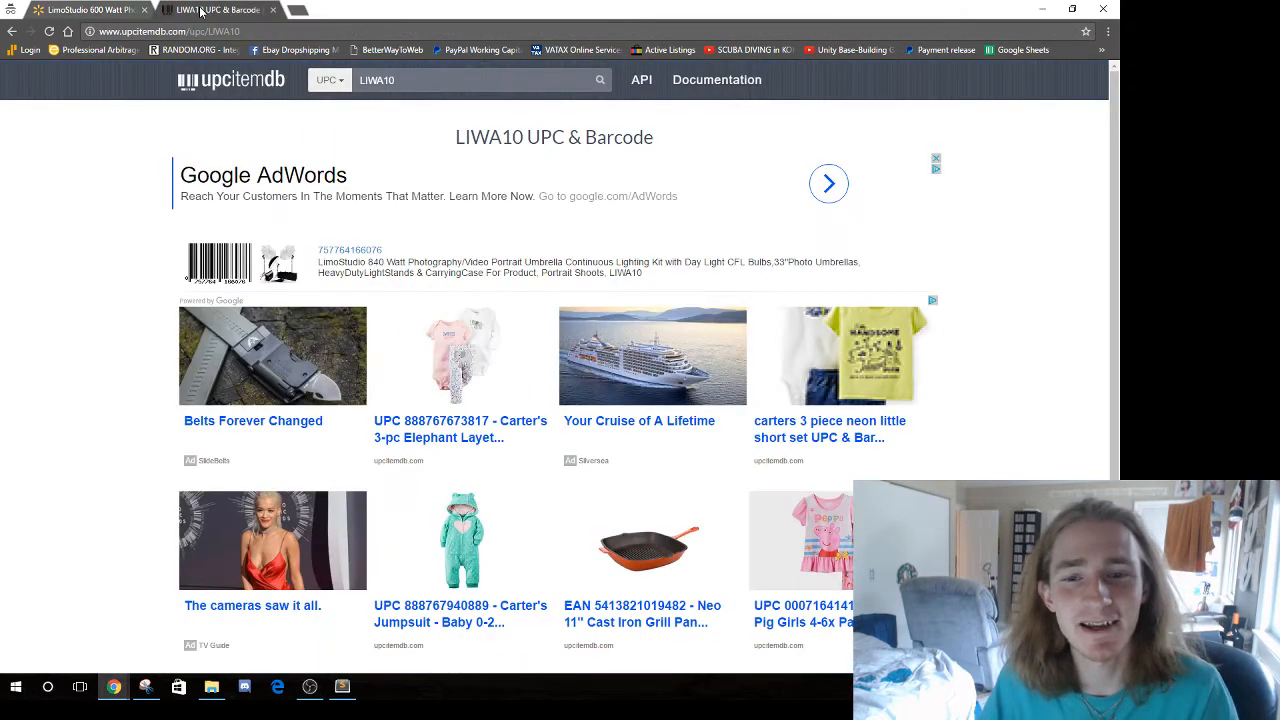
Review the Walmart listing for the LimoStudio 600 Watt umbrella lighting kit
left_click(86, 12)
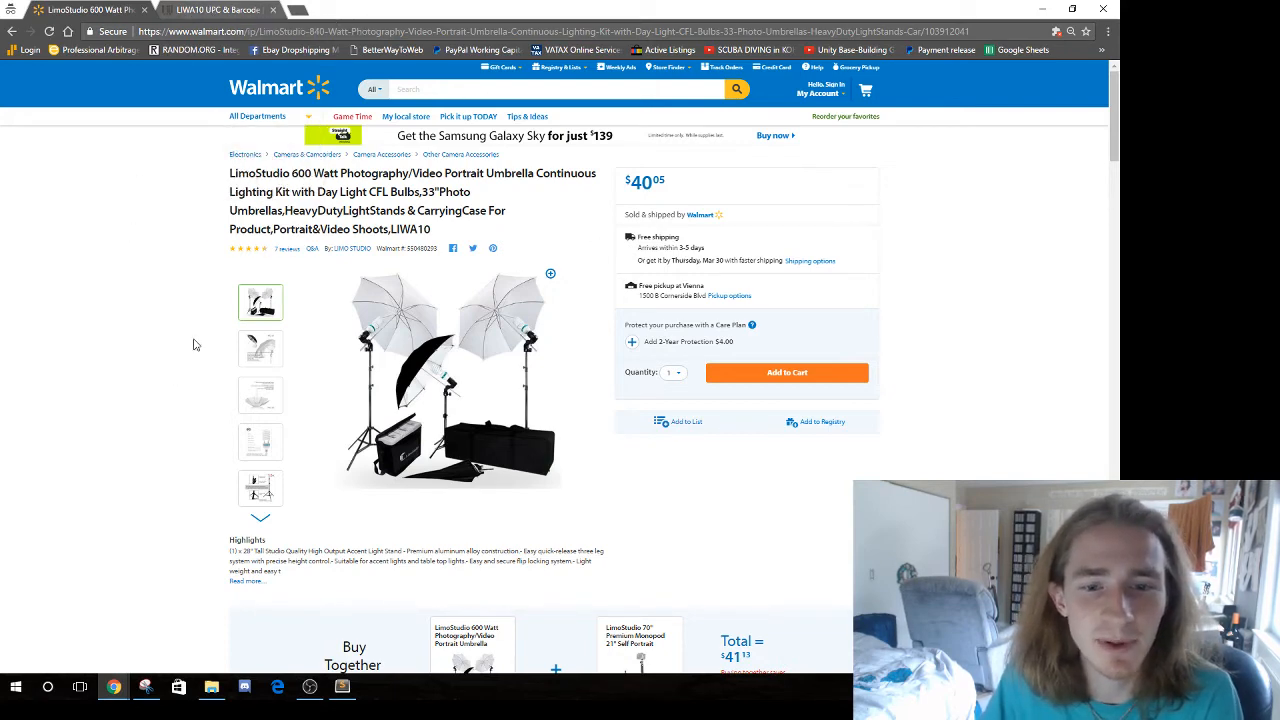
scroll(196, 335, "down", 2)
scroll(197, 331, "up", 2)
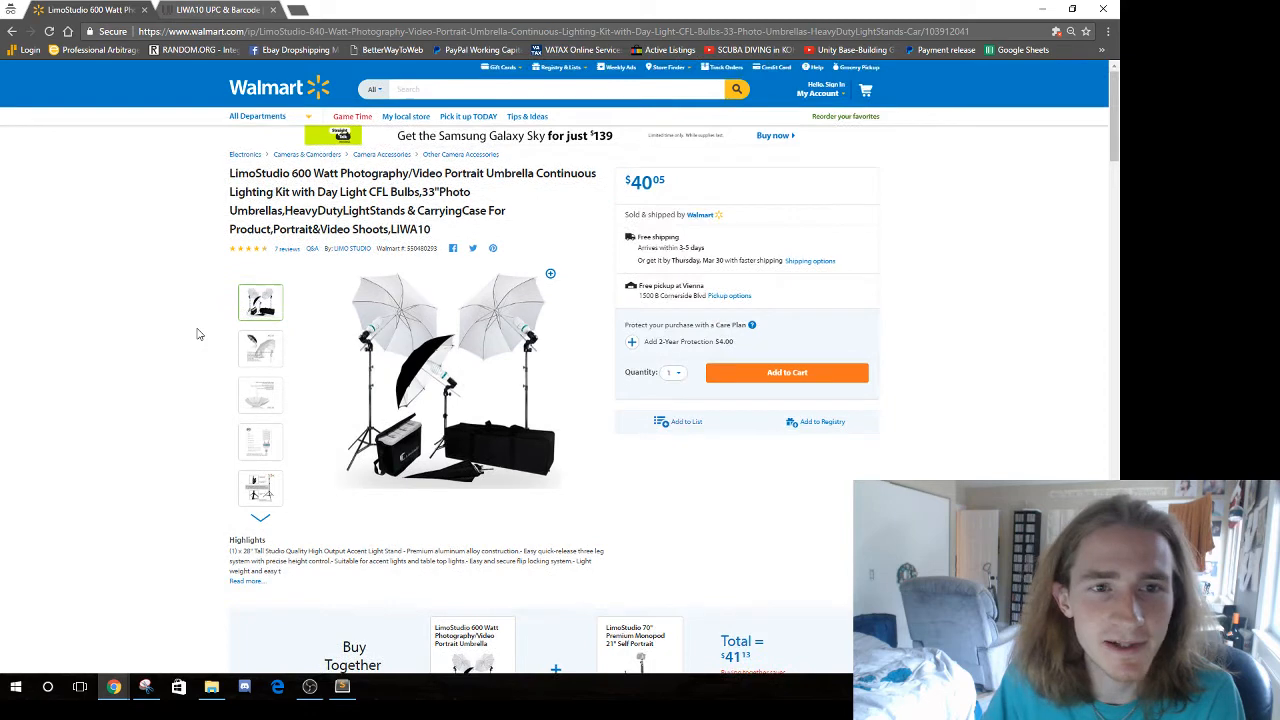
Go to the upcitemdb.com home page in the UPC lookup tab and get its UPC search ready for entry
left_click(196, 10)
left_click(213, 31)
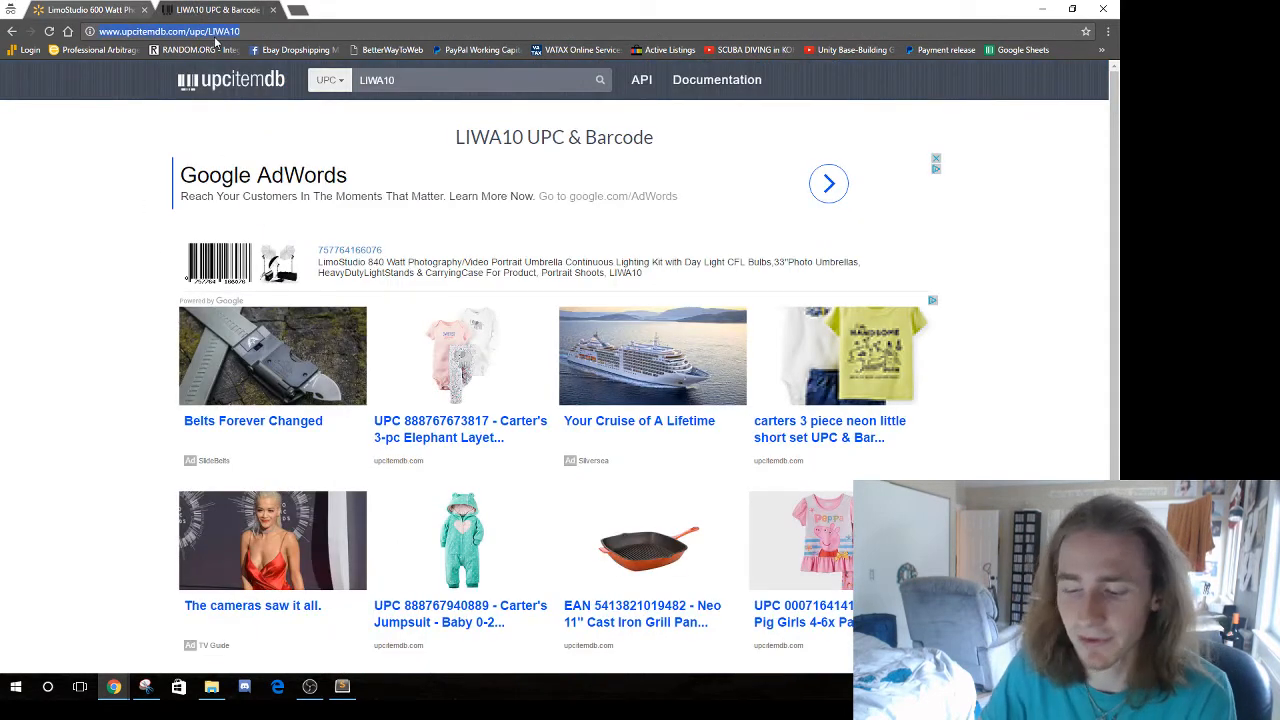
type("upcitemdb.com")
key("Return")
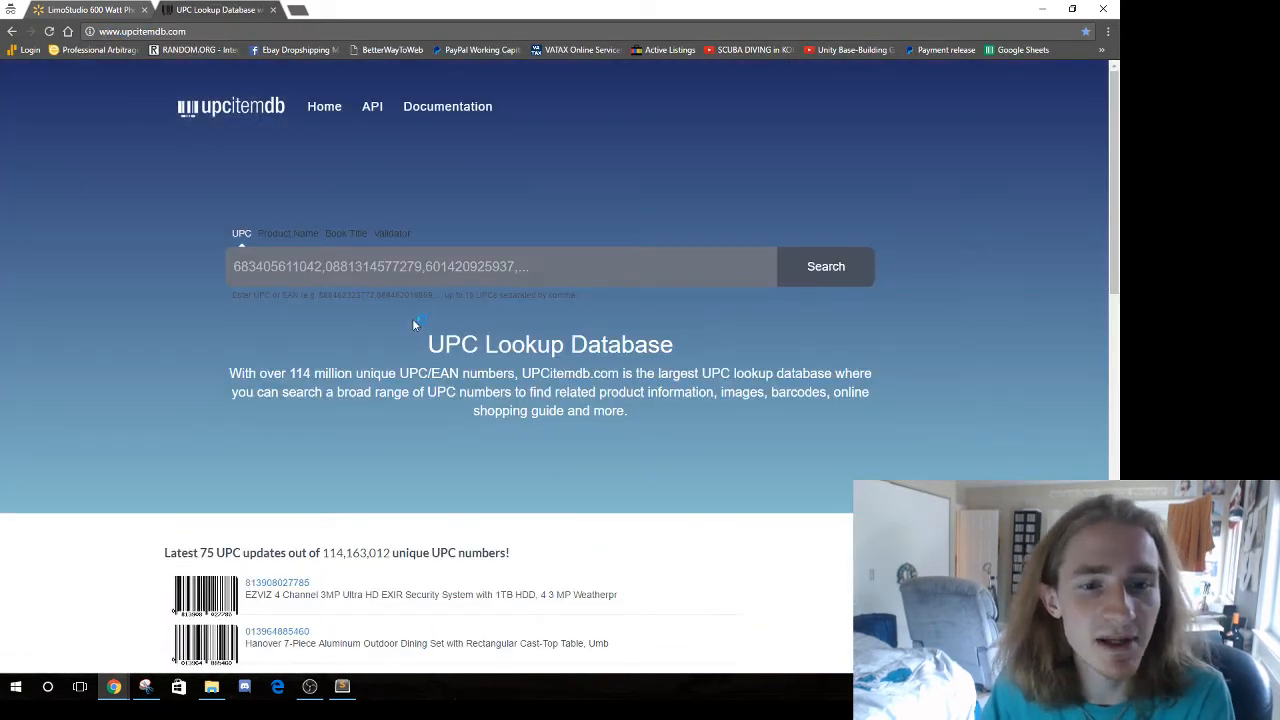
left_click(406, 271)
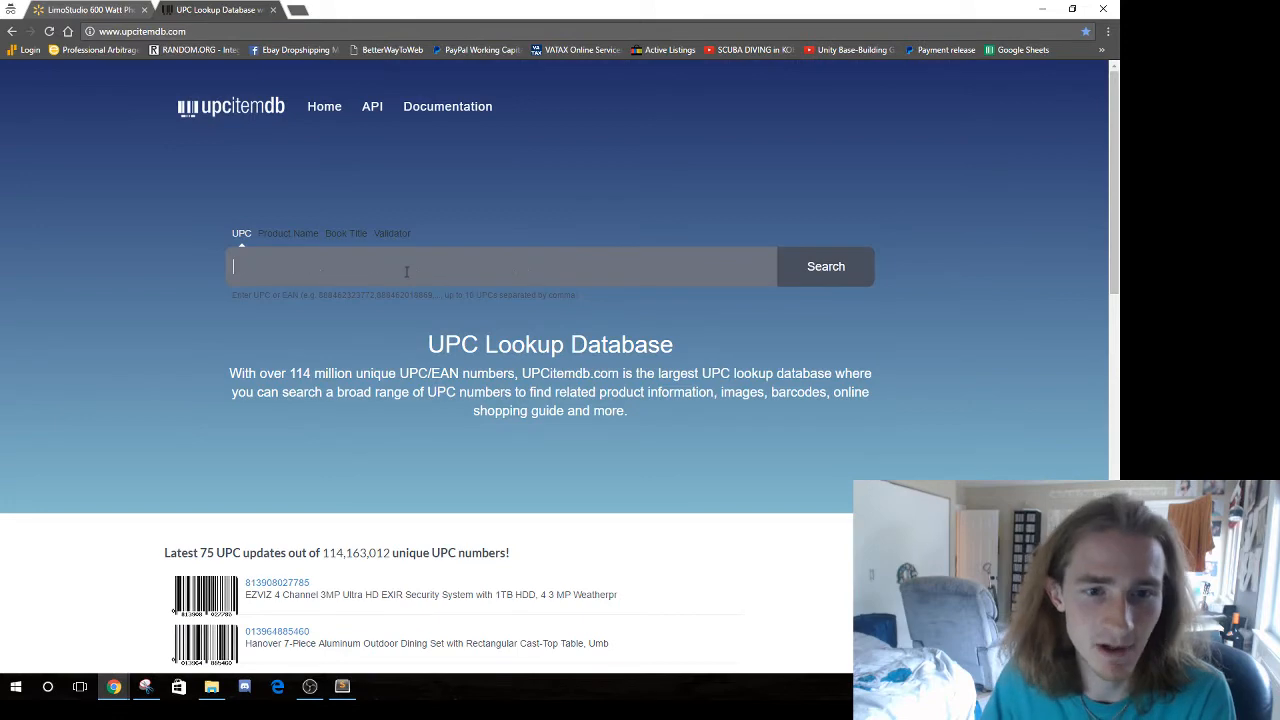
left_click(91, 6)
double_click(413, 228)
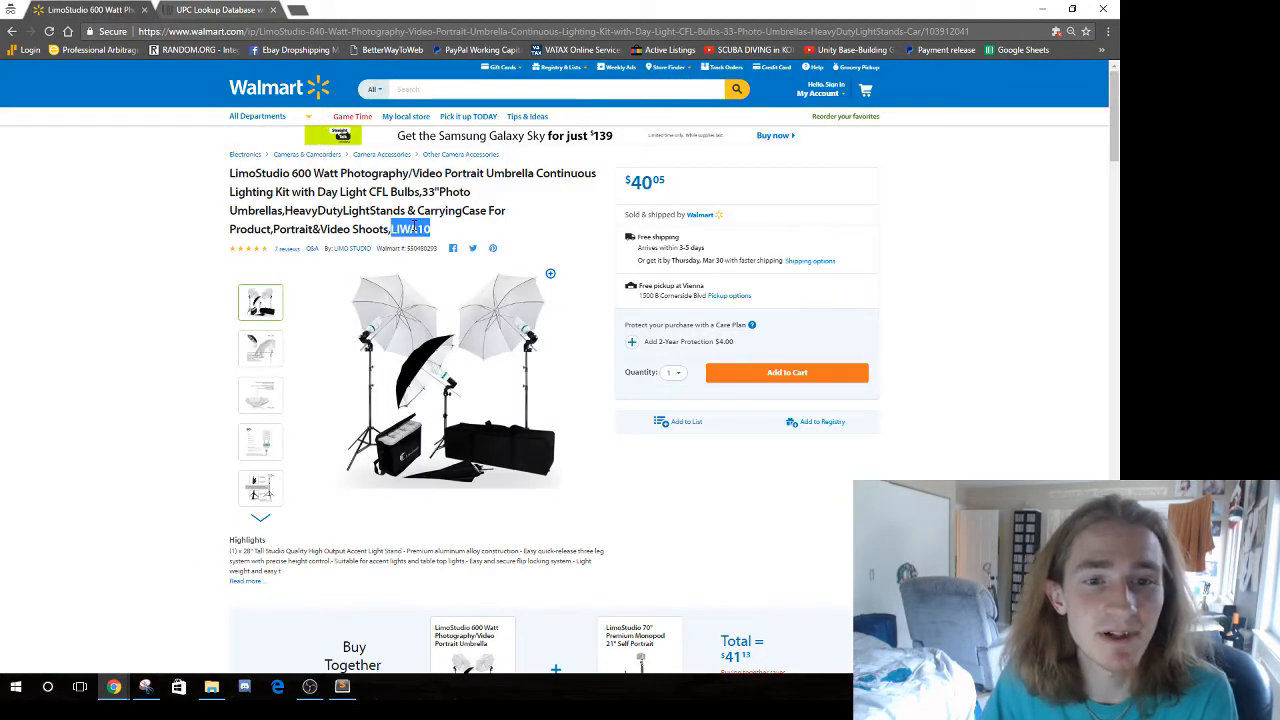
left_click(215, 9)
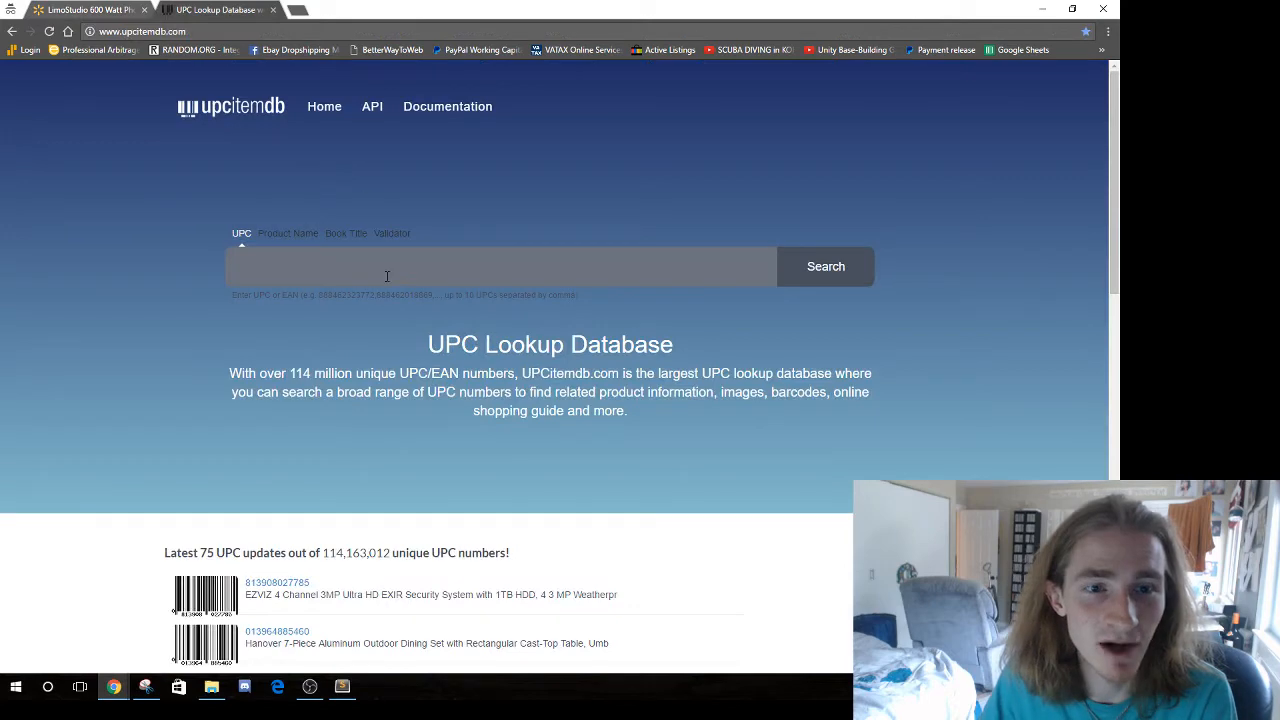
type("LIWA10")
left_click(837, 278)
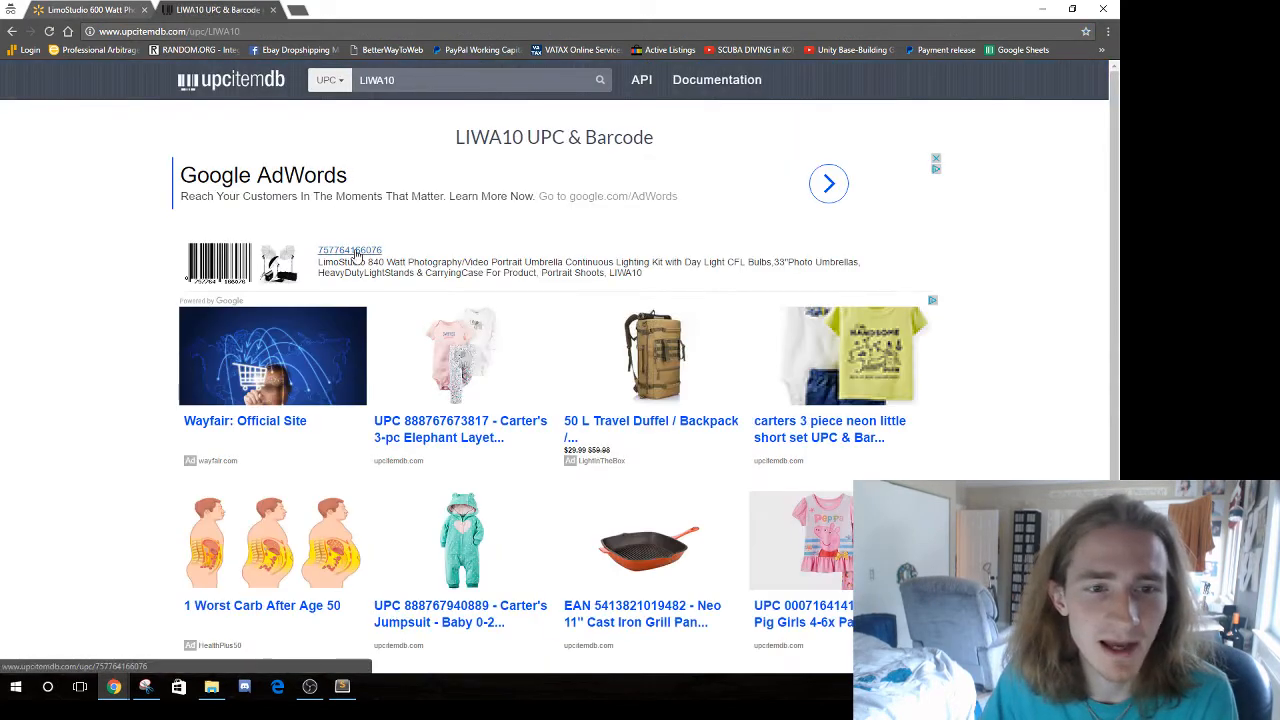
left_click(349, 250)
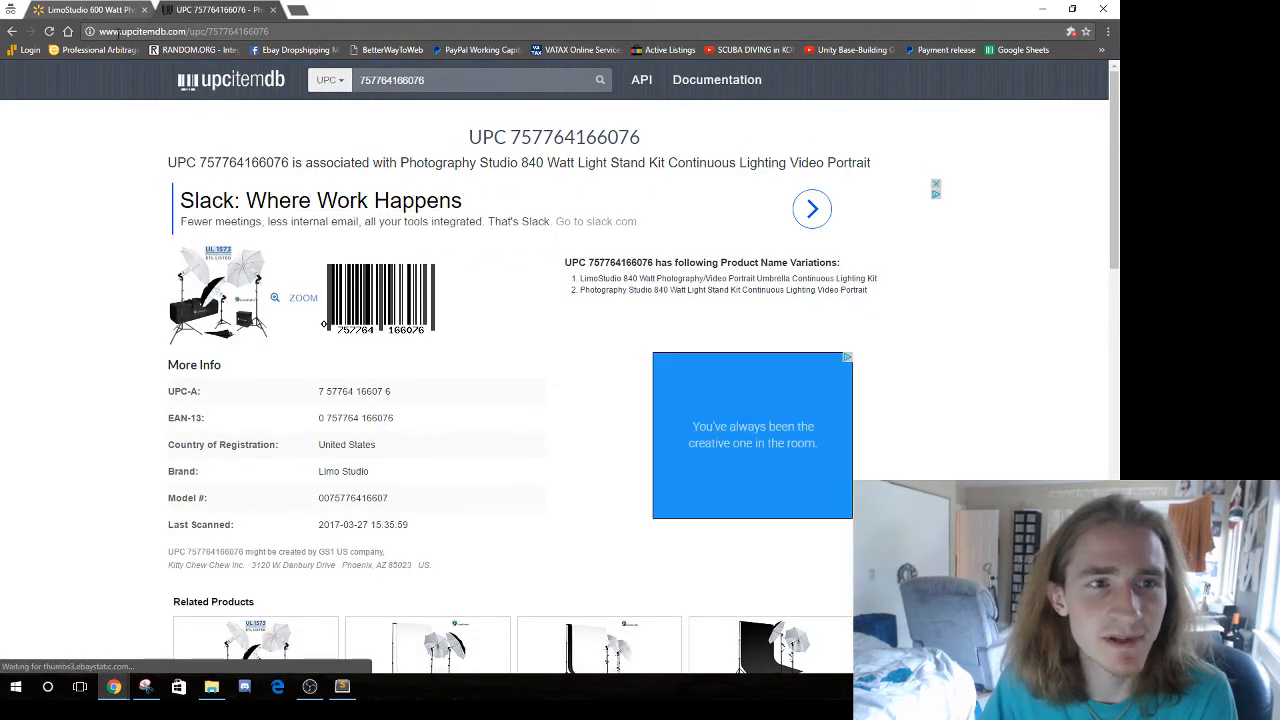
Enlarge the main product photo on the Walmart listing and capture it with the Snipping Tool
key("ctrl+Tab")
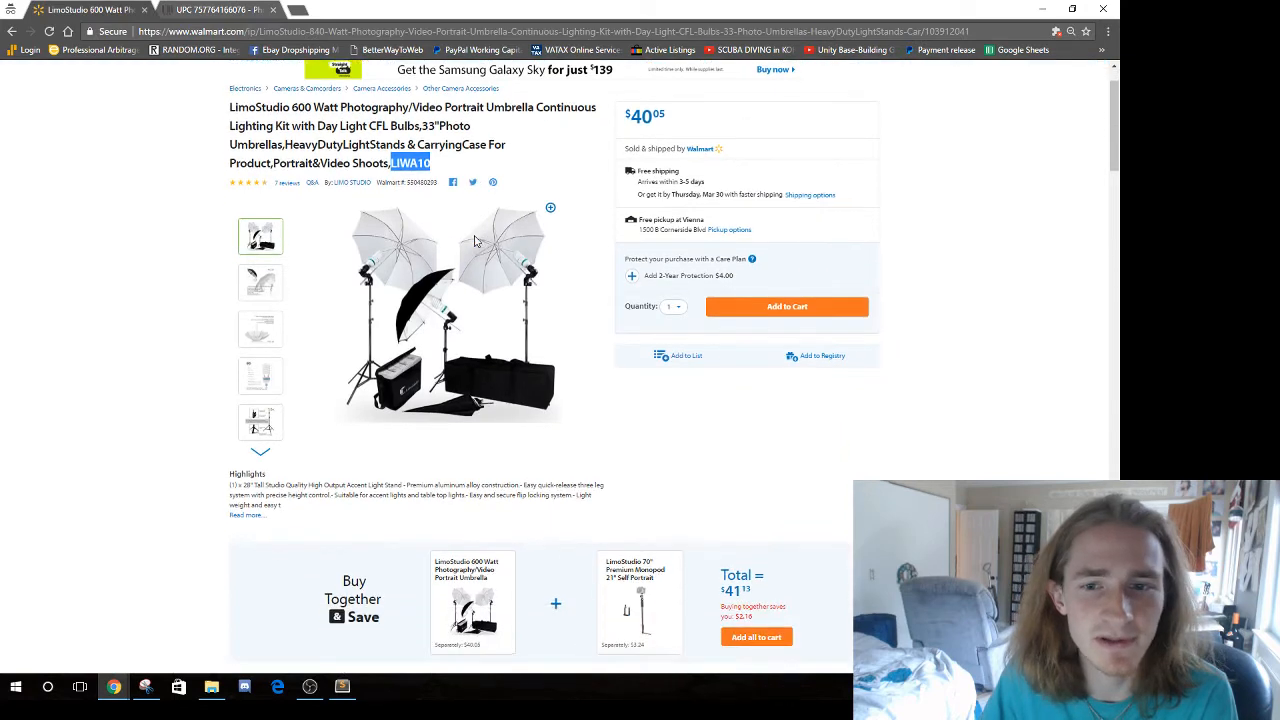
left_click(440, 299)
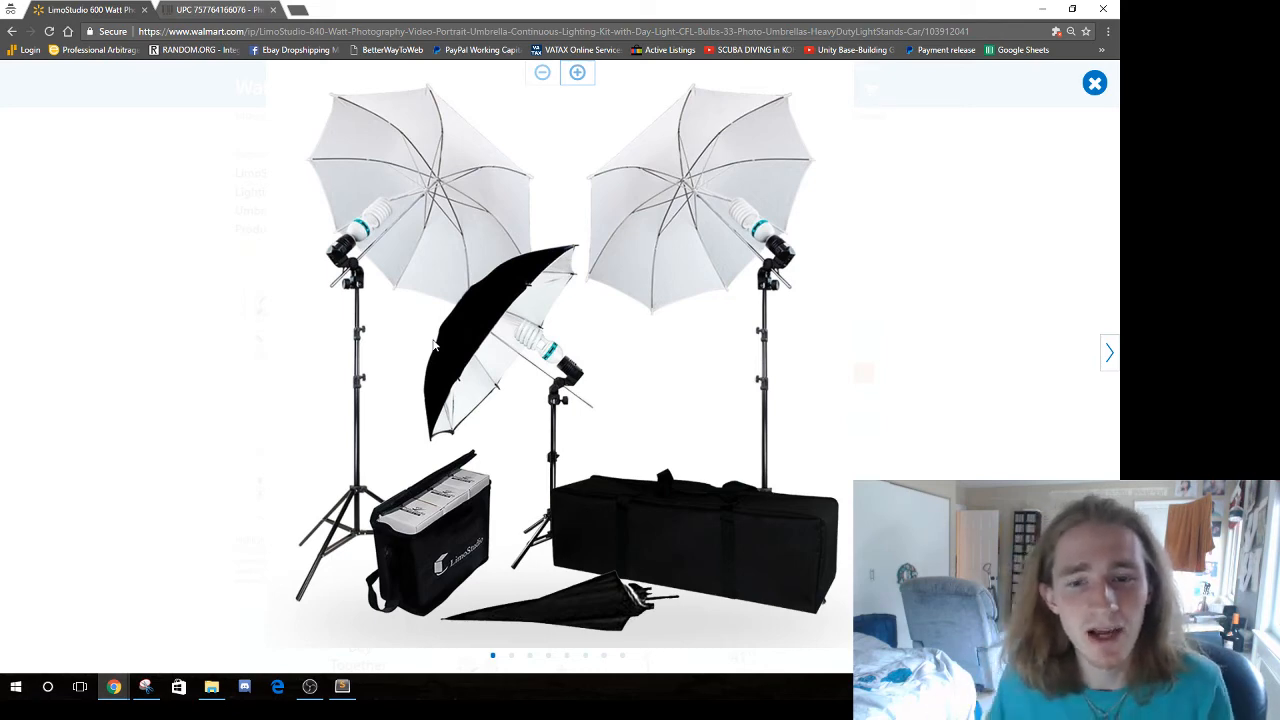
right_click(496, 280)
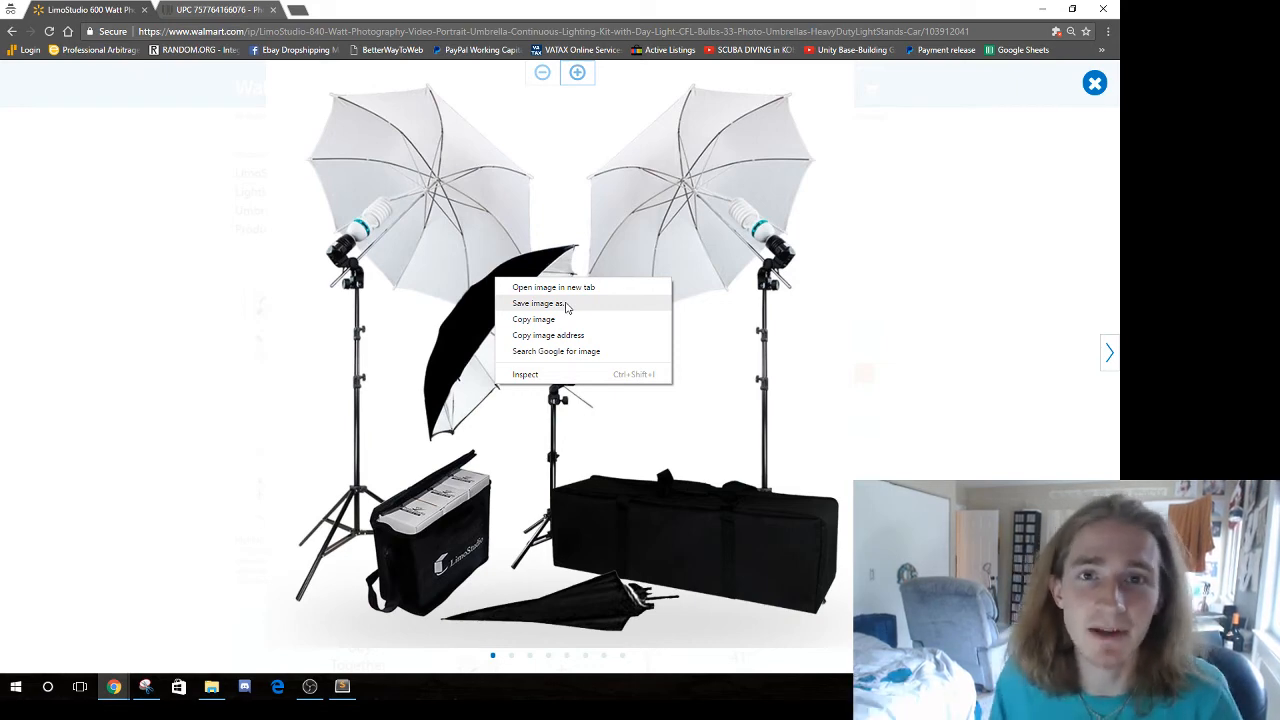
left_click(251, 320)
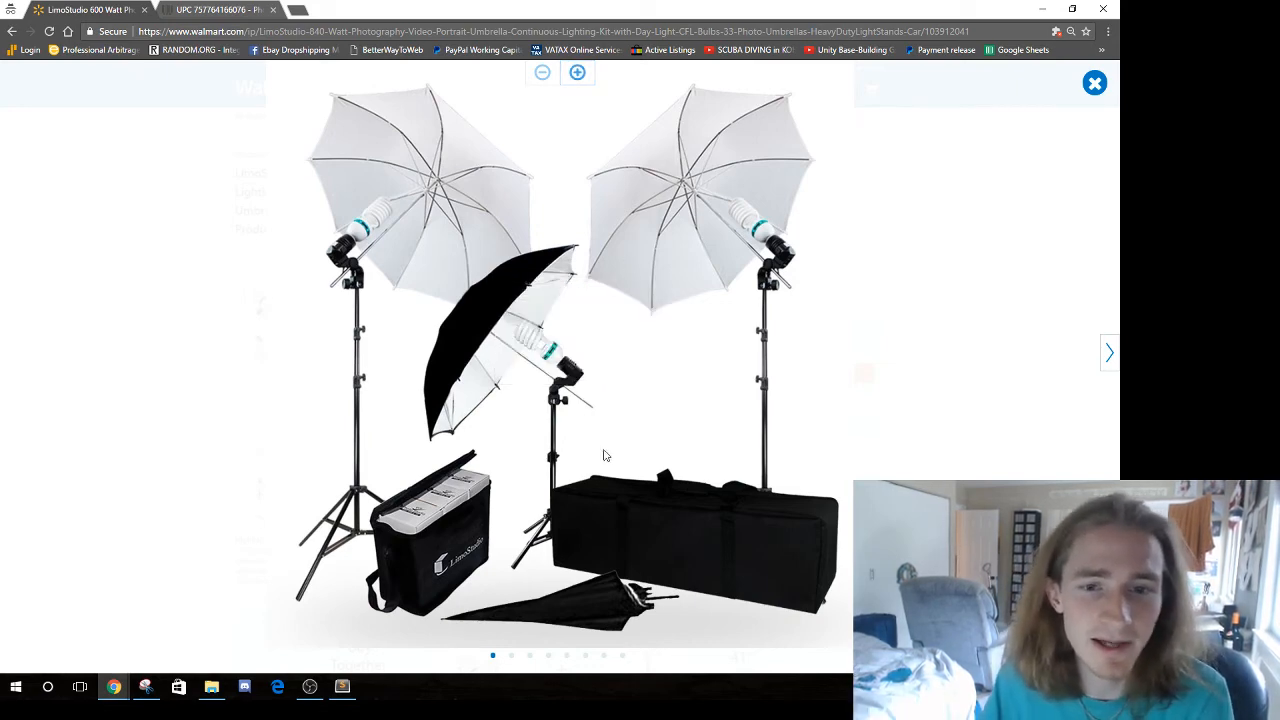
left_click(144, 686)
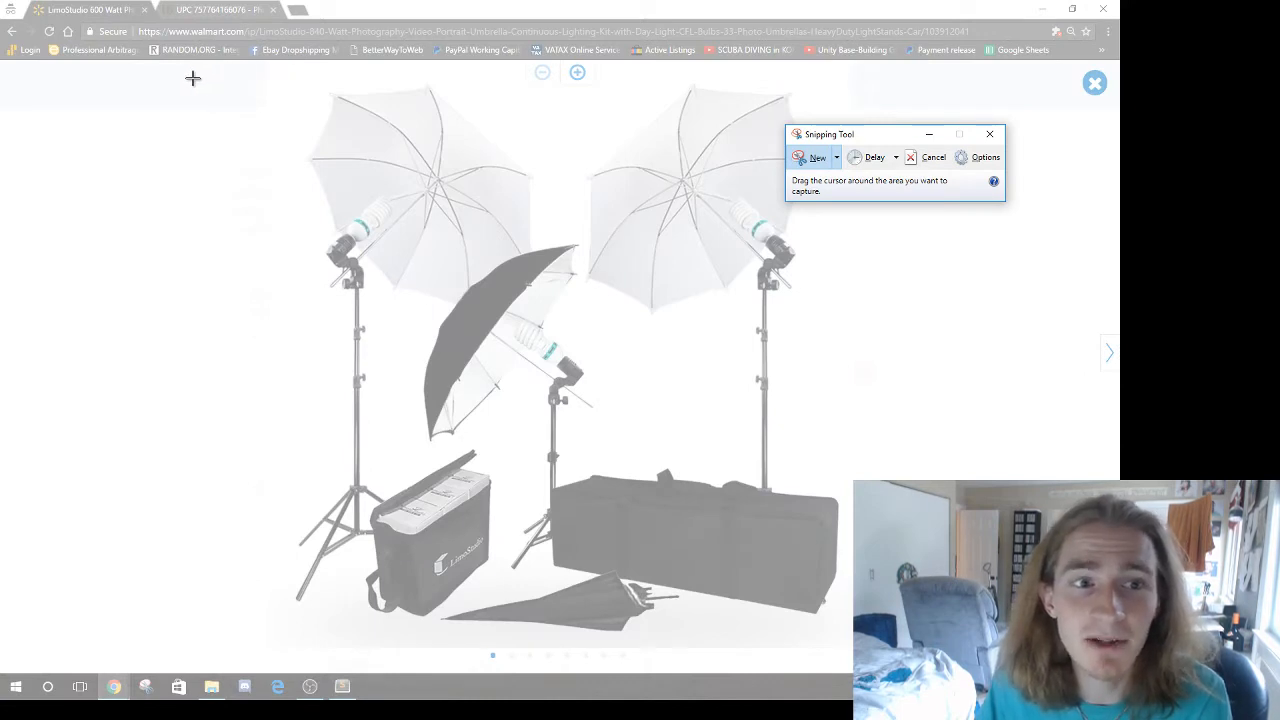
left_click_drag(193, 78, 909, 640)
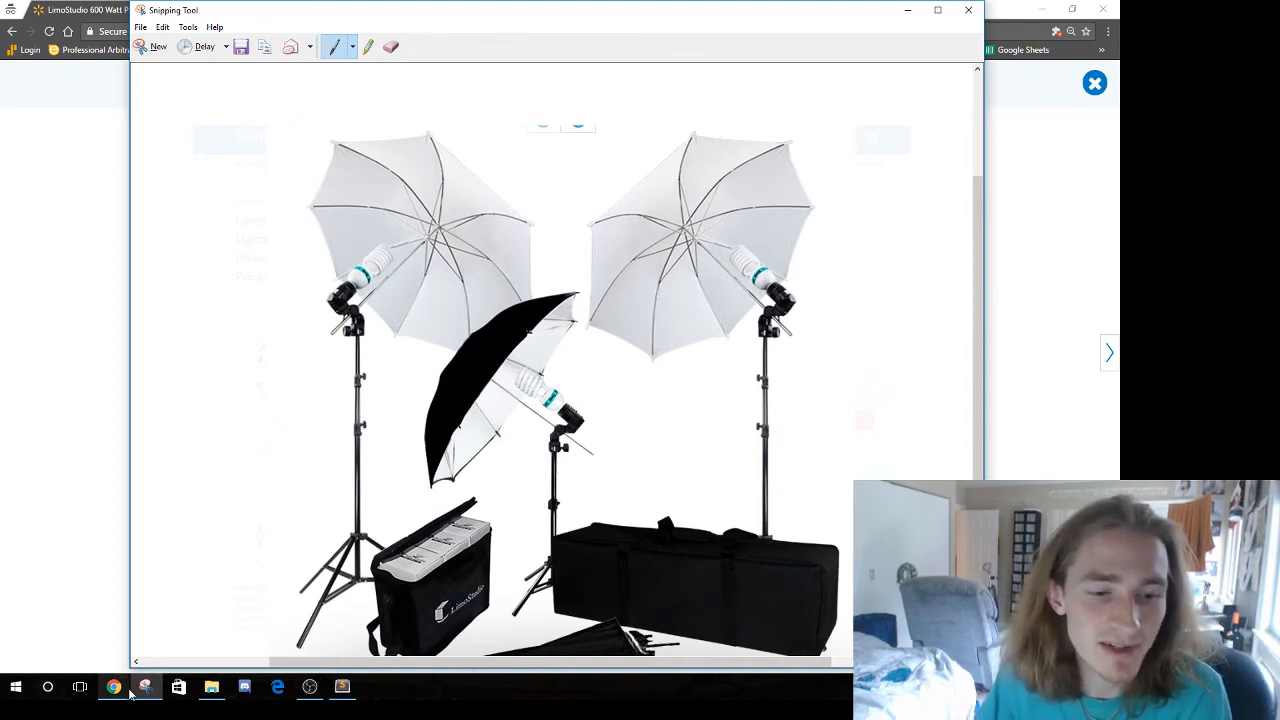
Start saving the snip, create a folder named Dropshipping Manual in Pictures, and open it as the save location
mouse_move(148, 695)
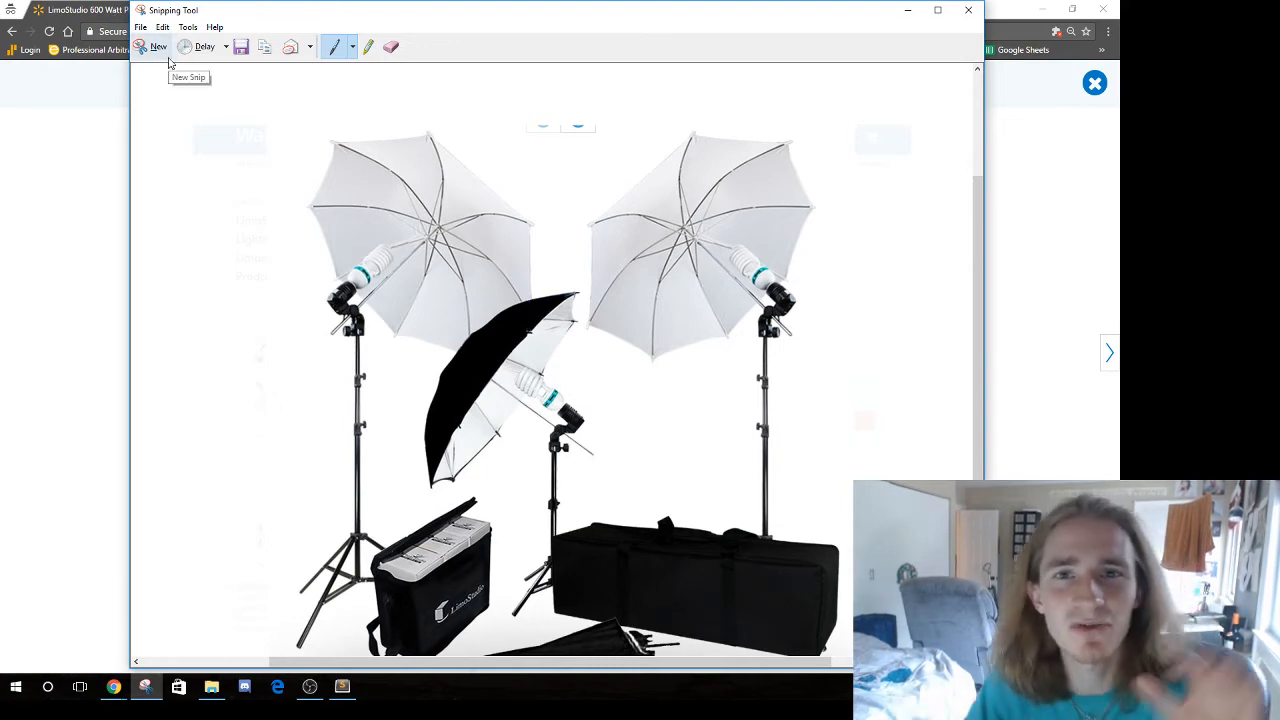
left_click(241, 47)
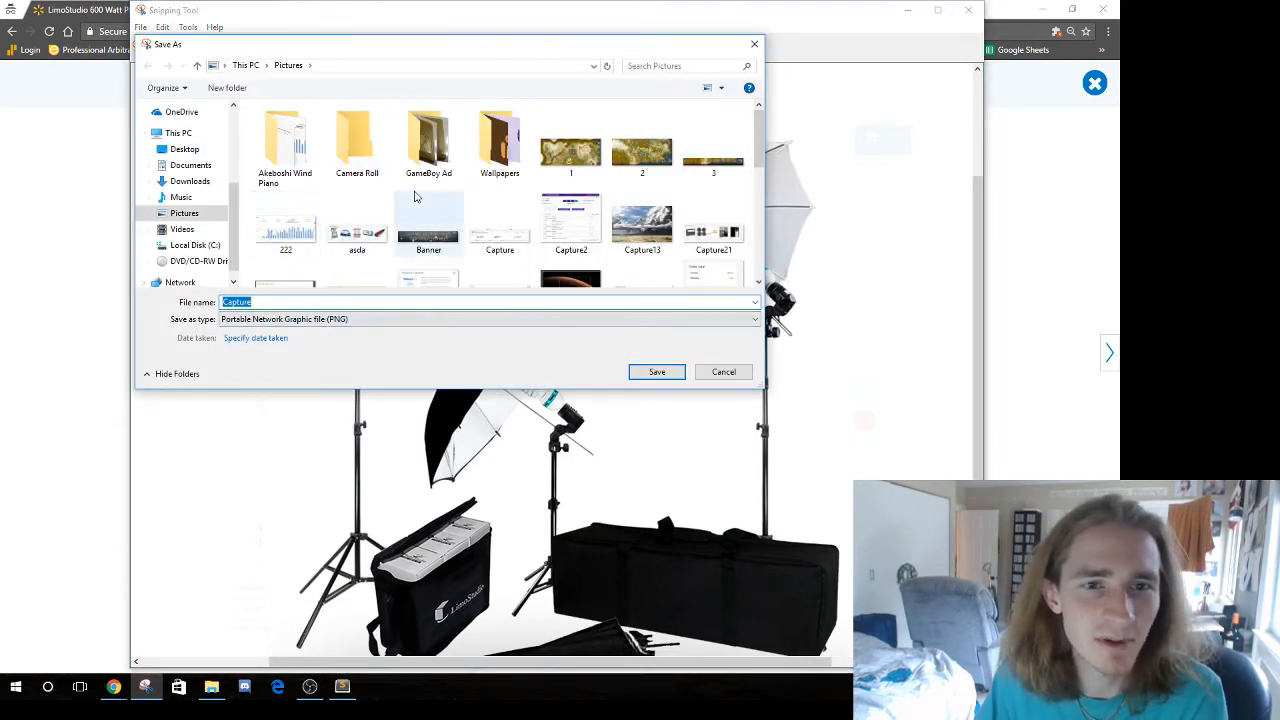
right_click(704, 105)
mouse_move(766, 246)
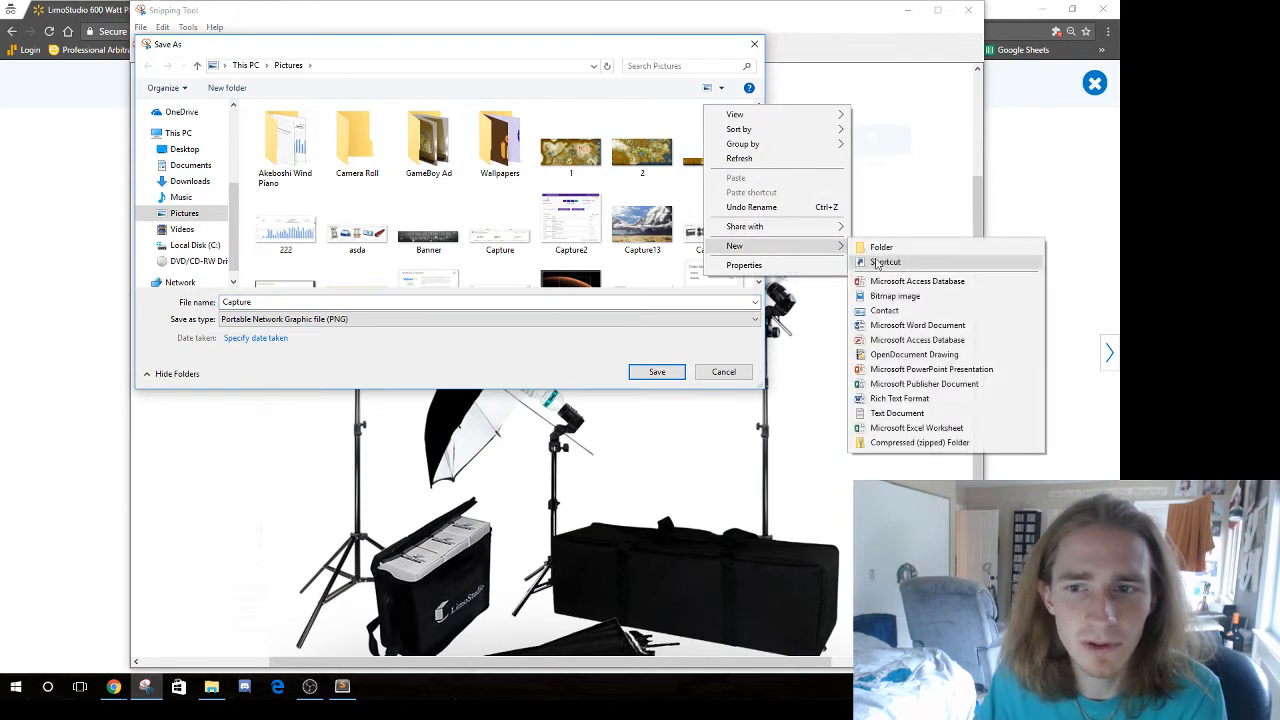
left_click(885, 249)
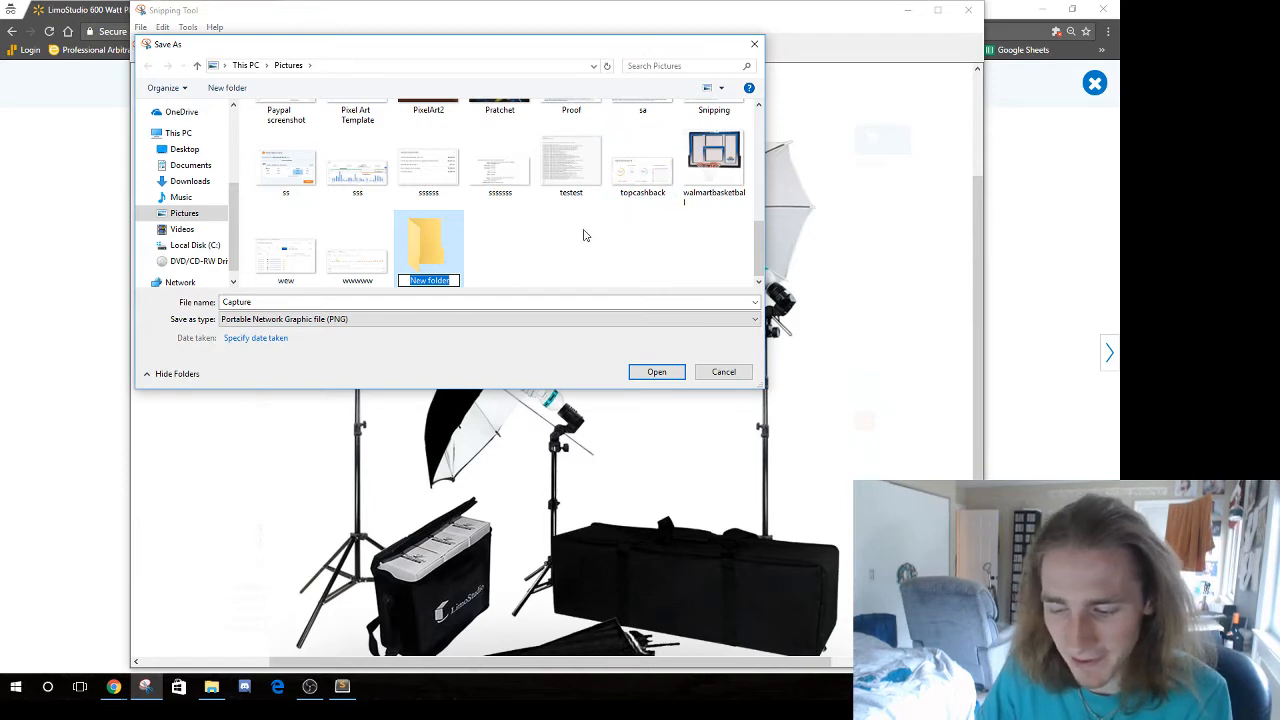
type("Dropshippi")
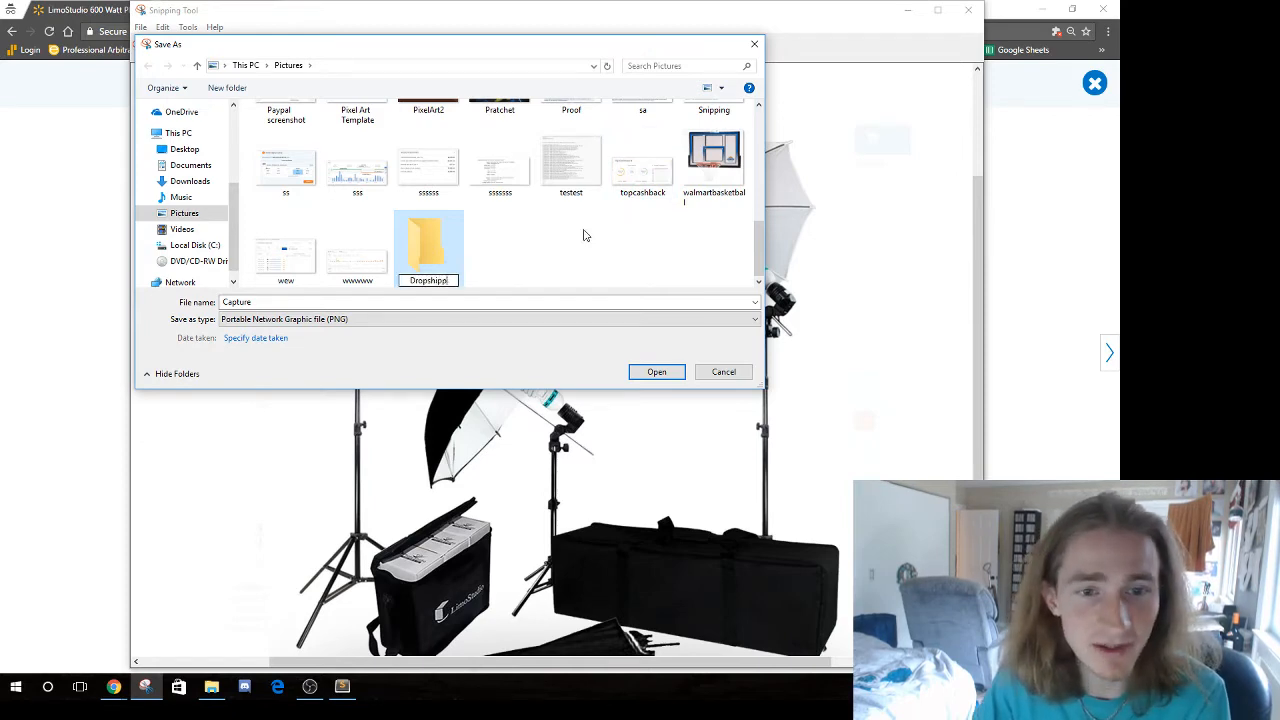
type("ng Manual")
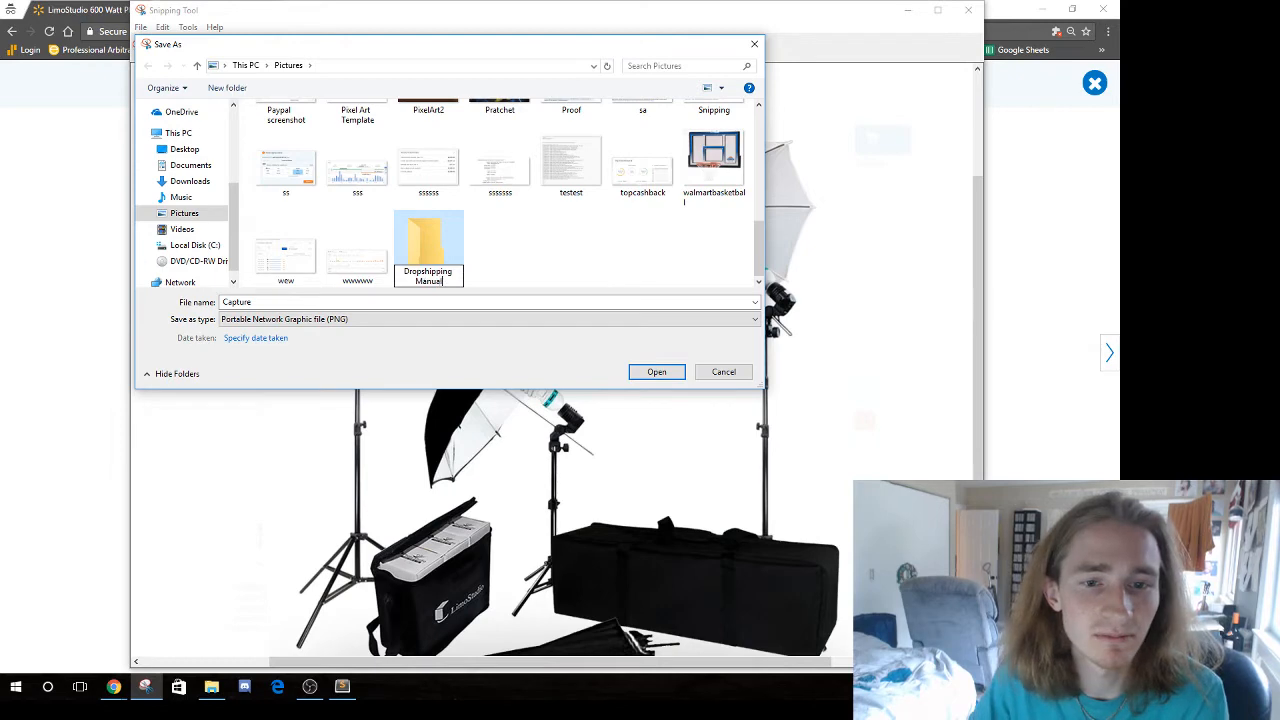
key("Return")
double_click(427, 224)
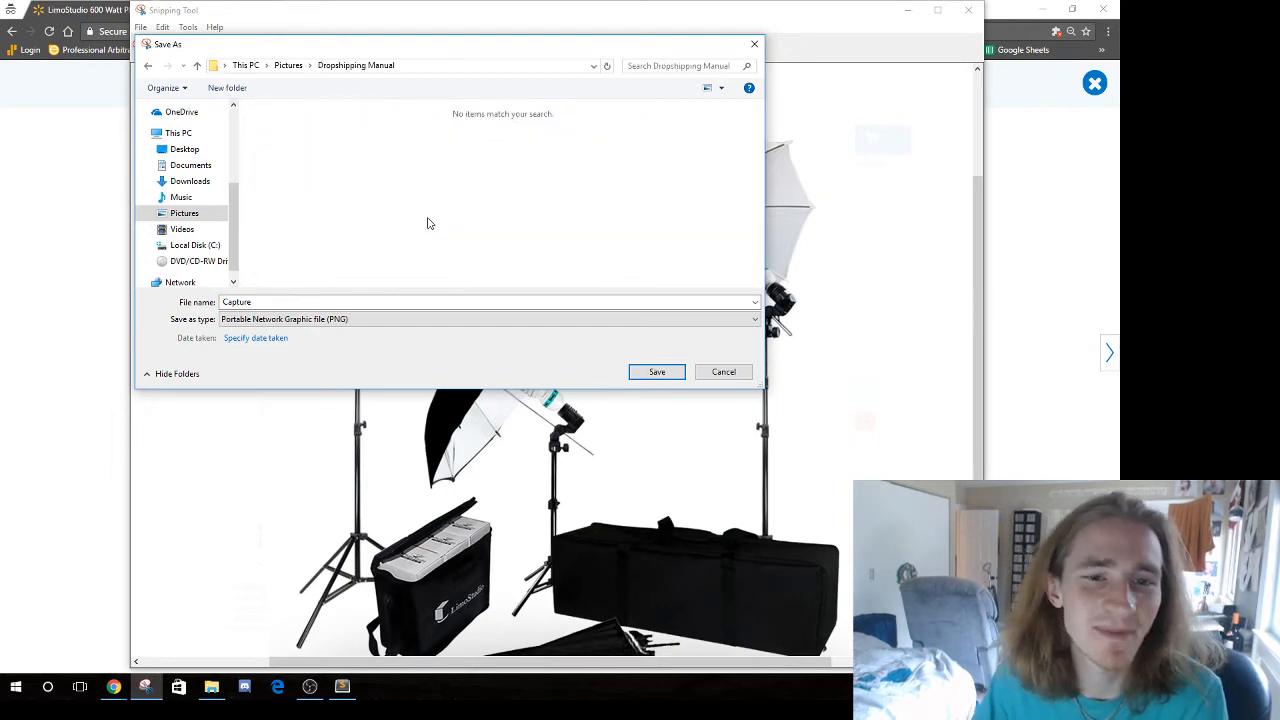
Save the snip as a PNG named "a" in the Dropshipping Manual folder and close the Snipping Tool
double_click(330, 302)
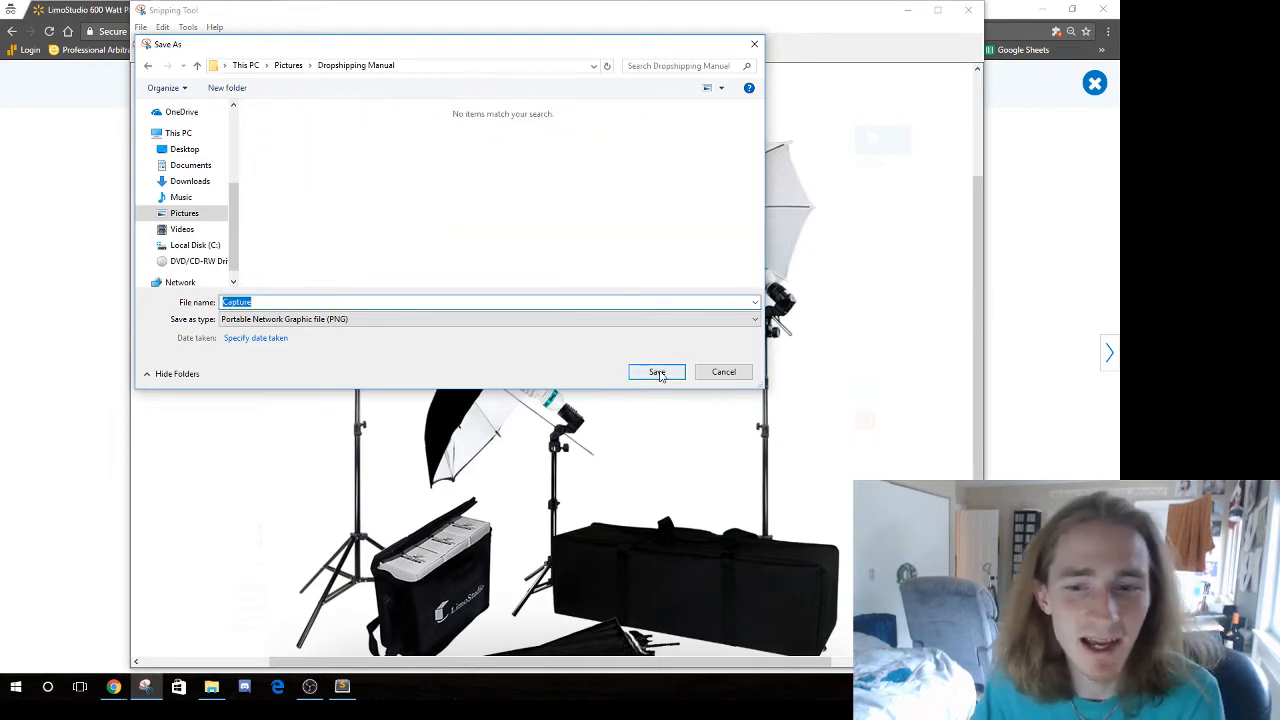
type("a")
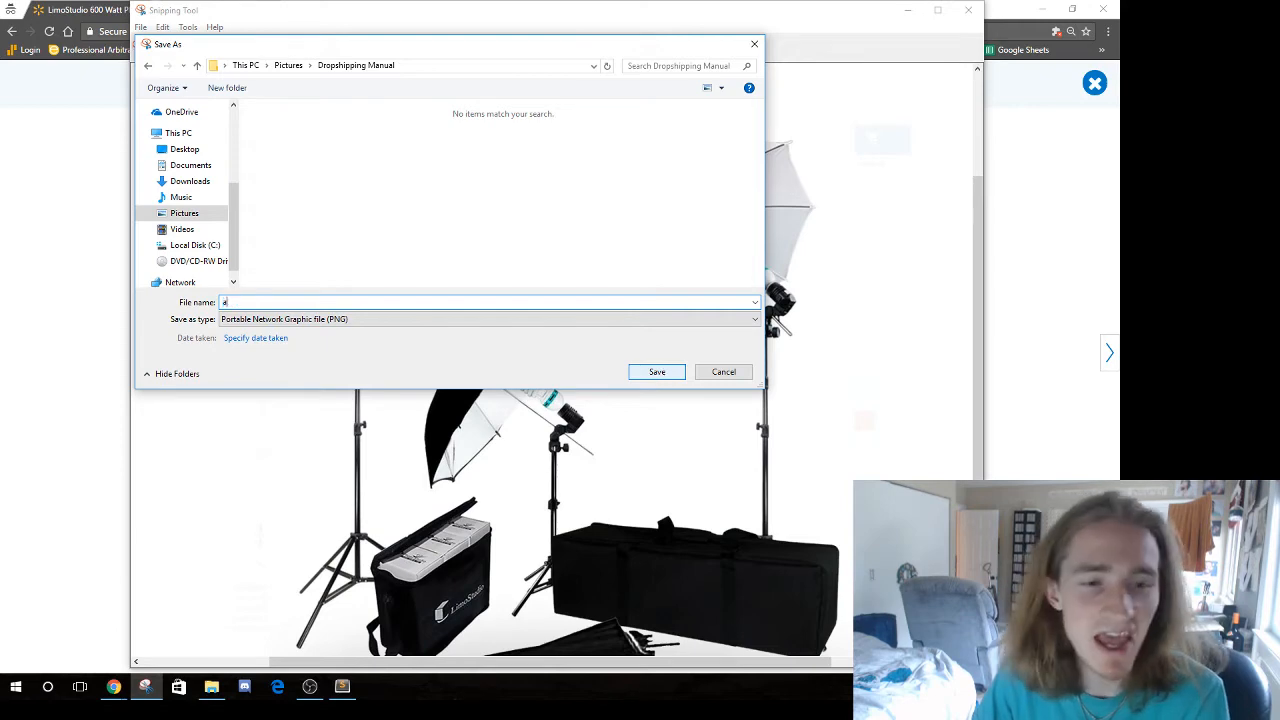
left_click(657, 372)
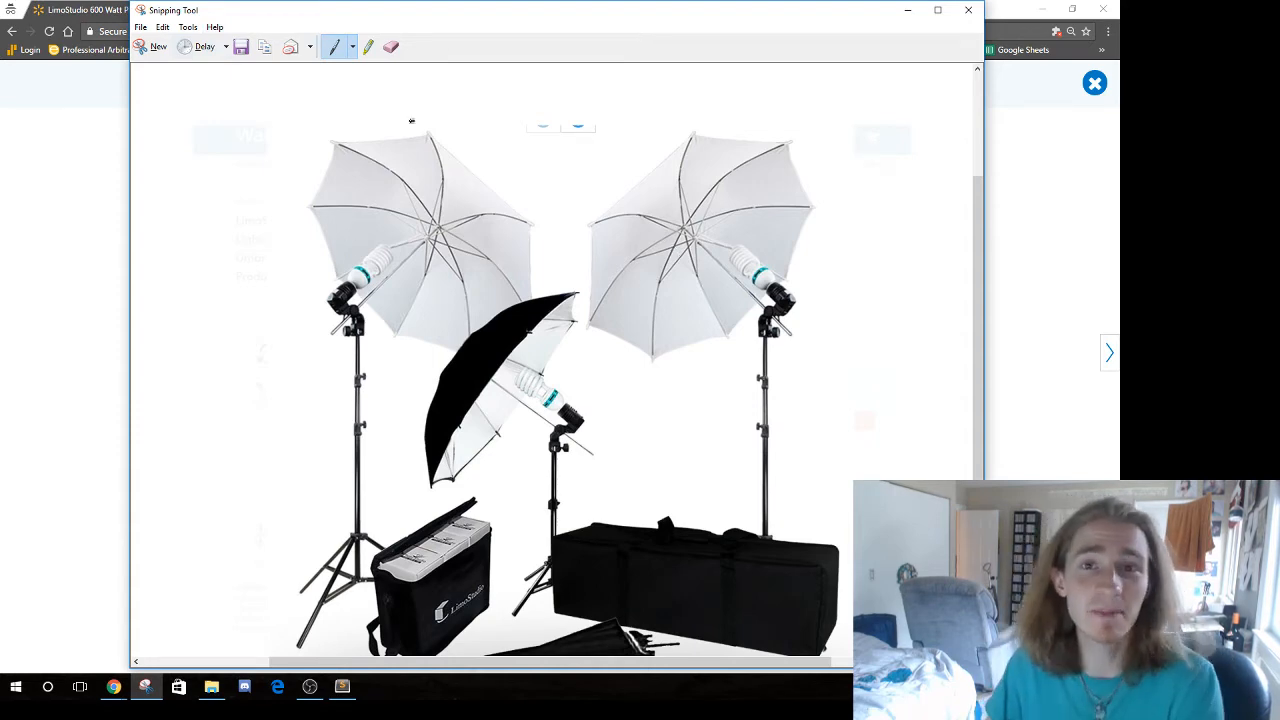
left_click(968, 9)
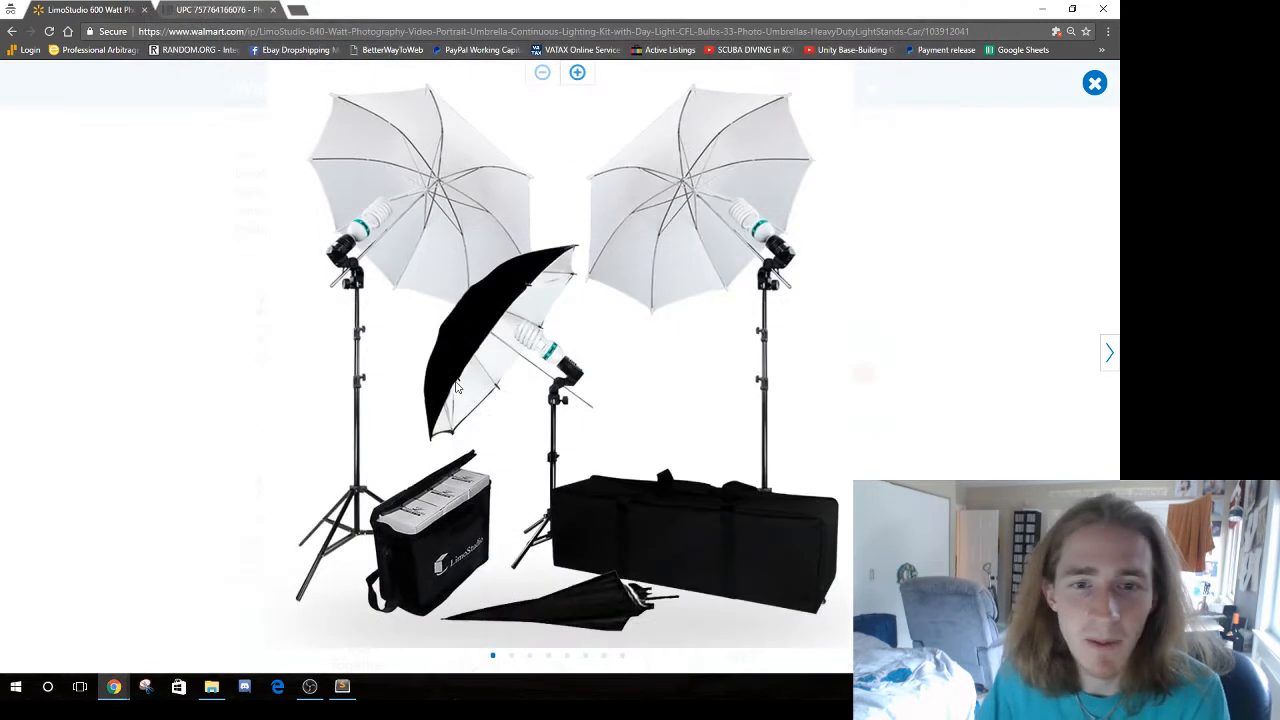
Close the enlarged photo and display the listing's second product photo, the black and silver umbrella
left_click(1094, 83)
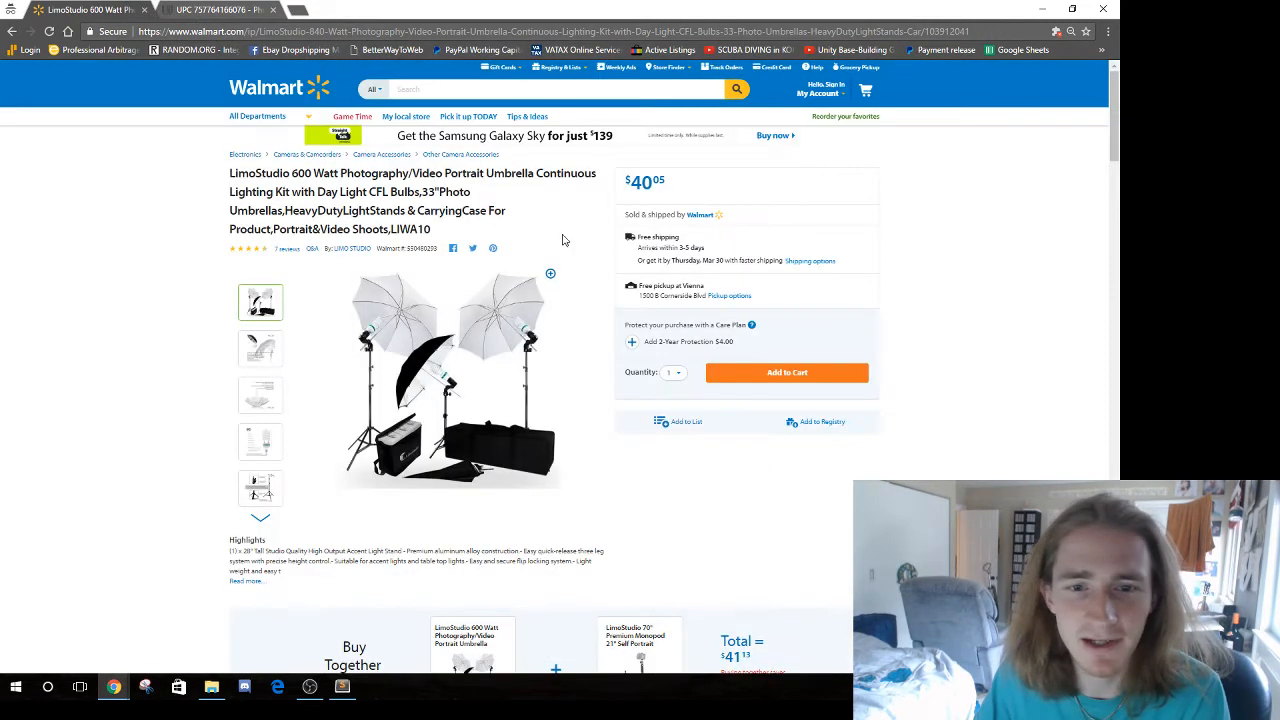
left_click(267, 284)
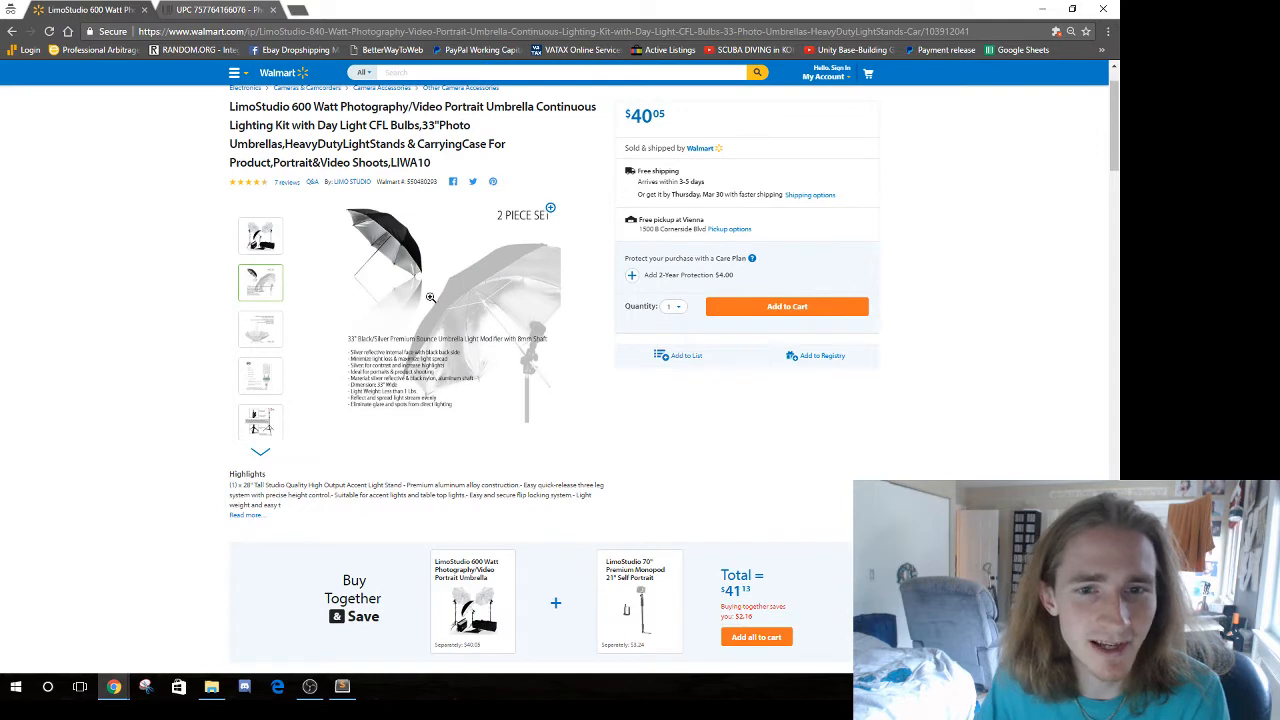
right_click(268, 281)
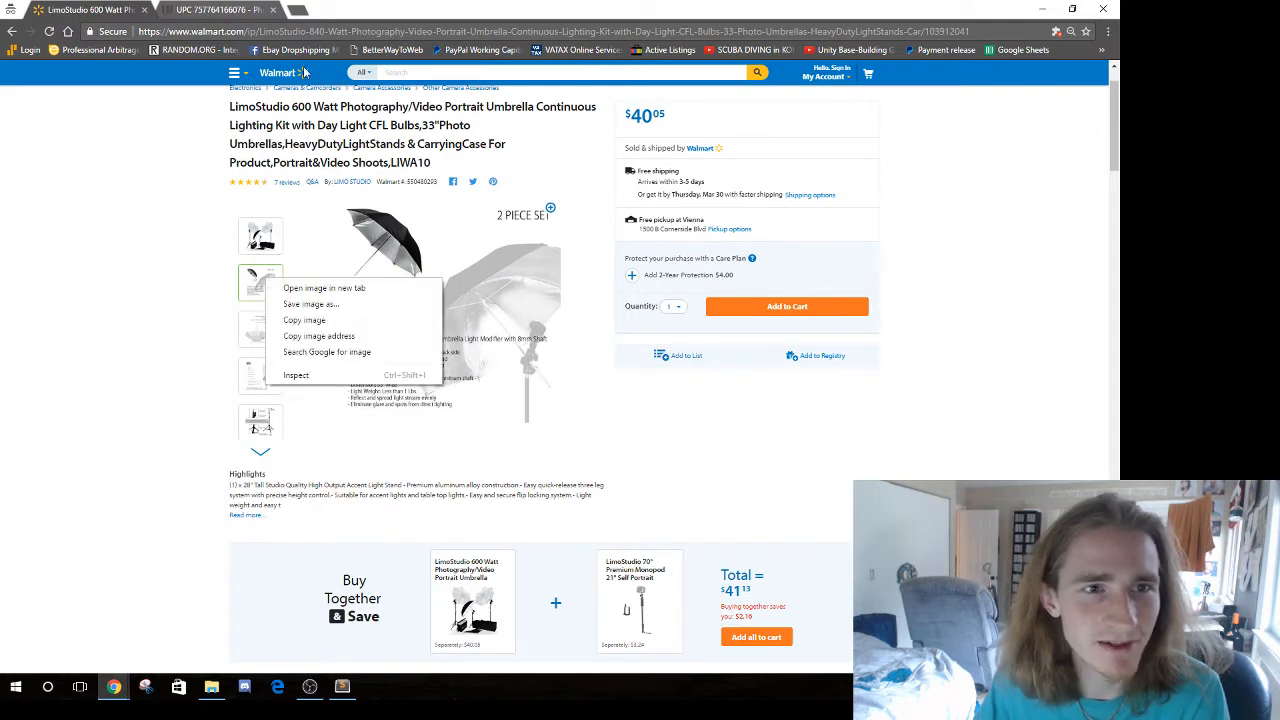
Open the same Walmart product page in four additional browser tabs
left_click(301, 31)
key("ctrl+c")
key("ctrl+t")
key("ctrl+v")
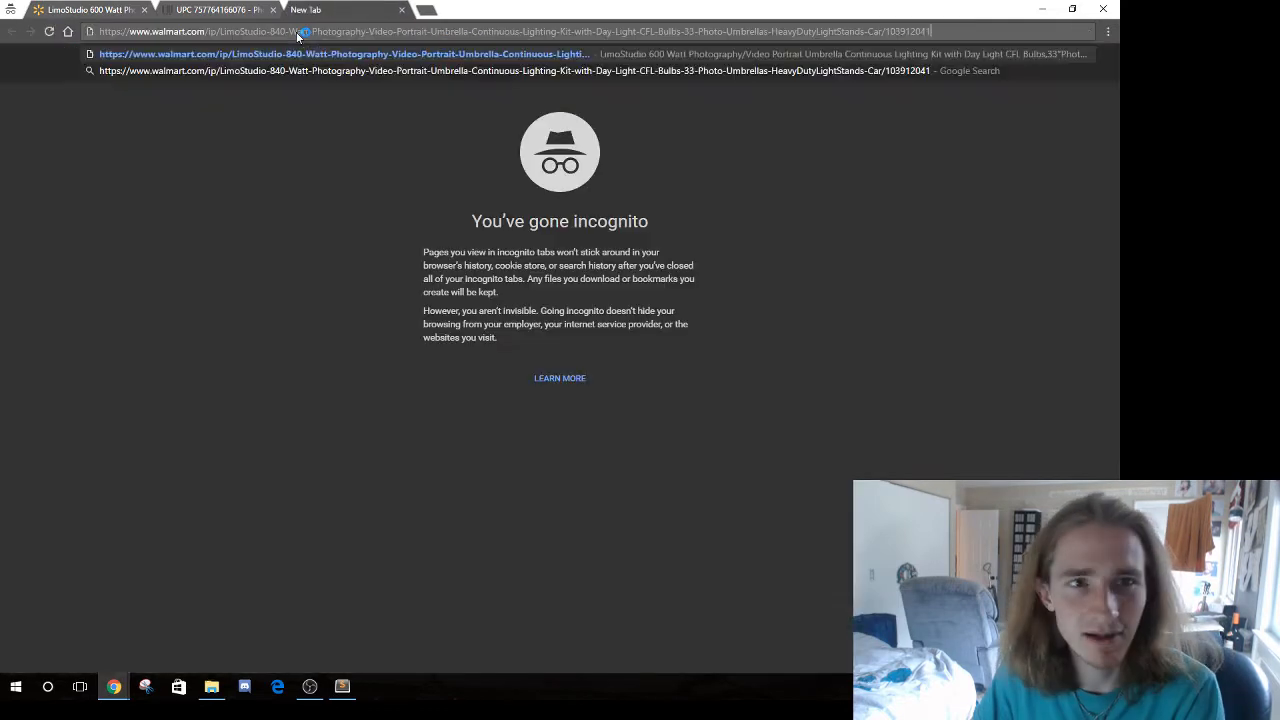
key("Return")
key("ctrl+t")
key("ctrl+t")
key("ctrl+t")
key("ctrl+v")
key("Return")
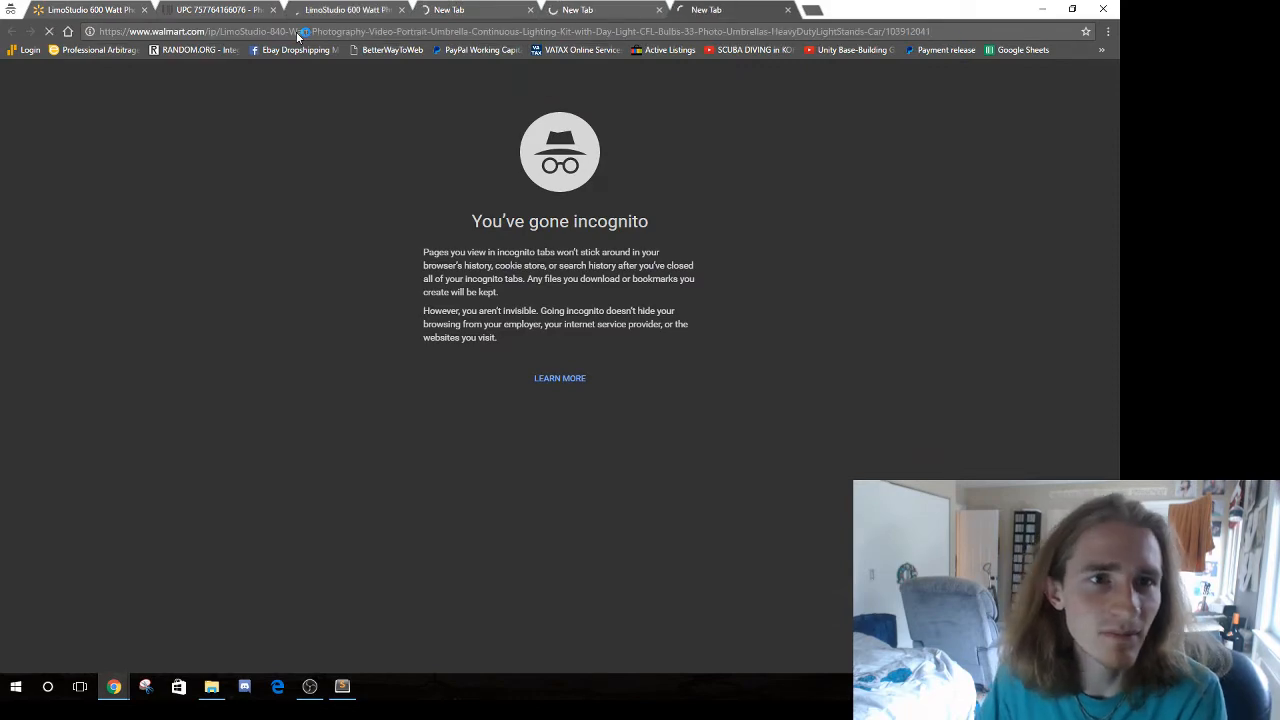
Enlarge the second product photo, the black/silver bounce umbrella, in the first duplicate Walmart tab
left_click(213, 13)
left_click(343, 9)
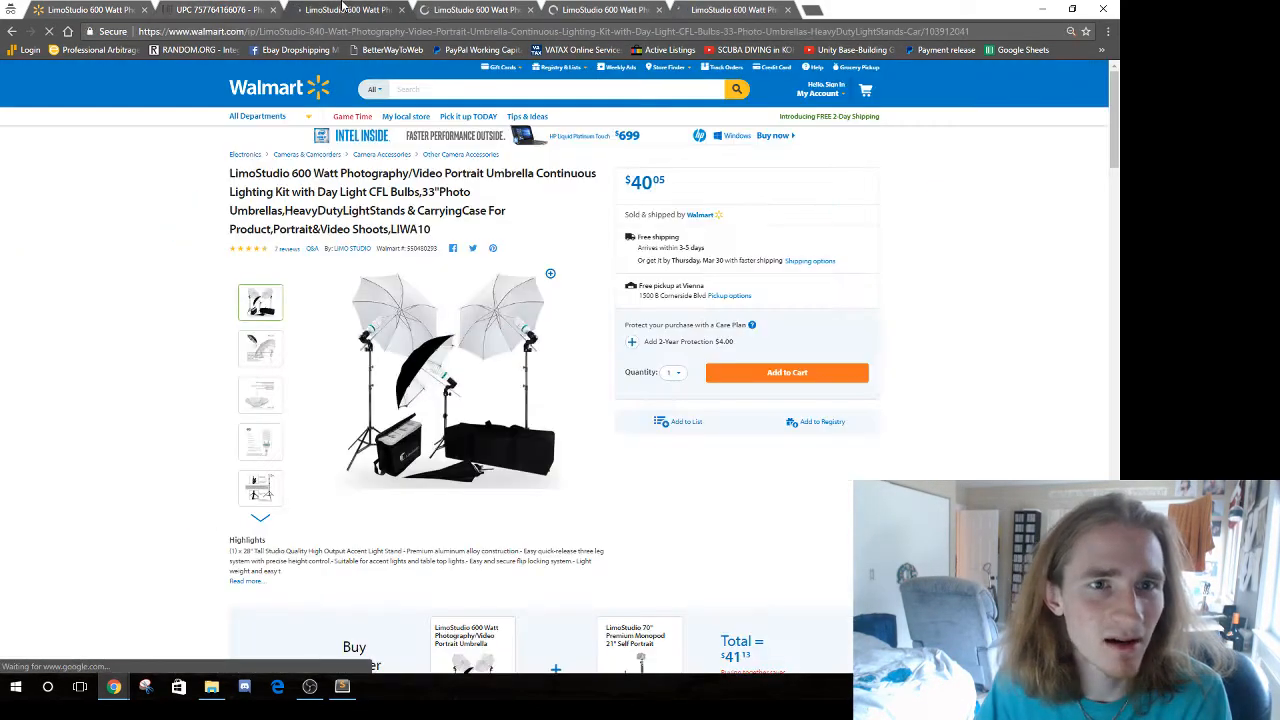
left_click(262, 352)
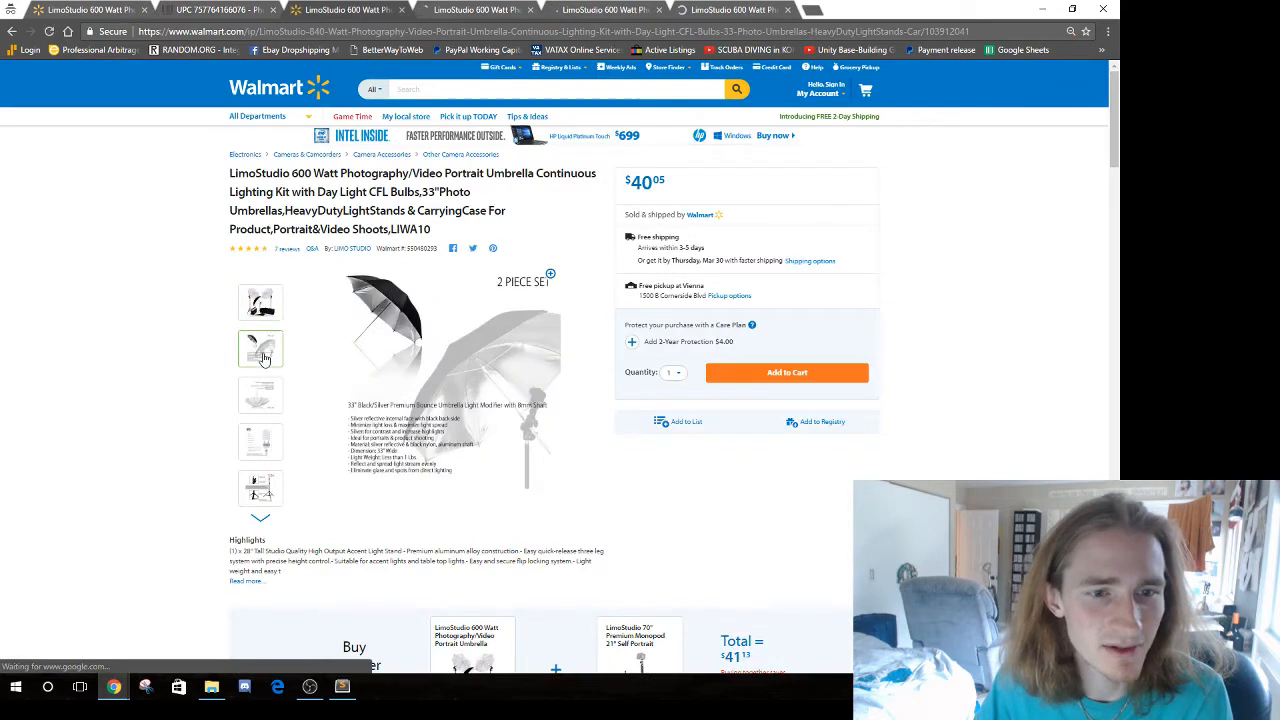
left_click(458, 356)
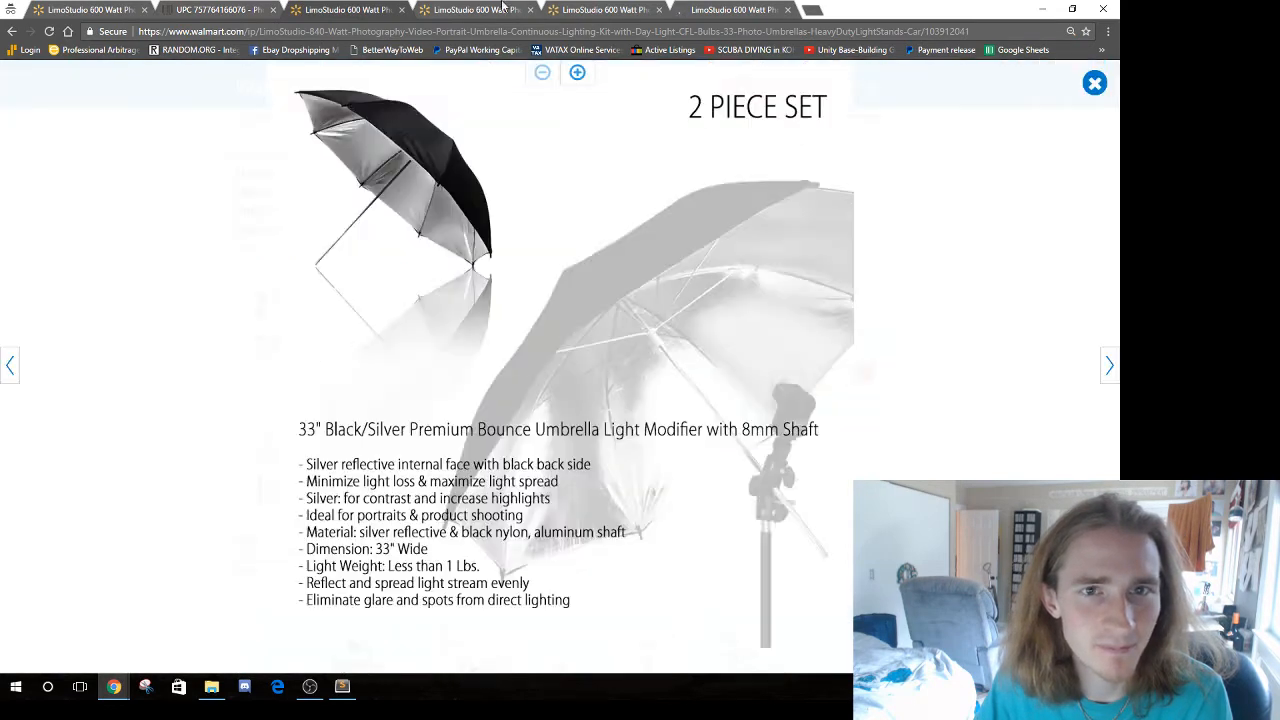
Enlarge the third, fourth and fifth product photos (white umbrella, spiral bulb, light stand), one in each remaining duplicate Walmart tab
key("Escape")
left_click(260, 395)
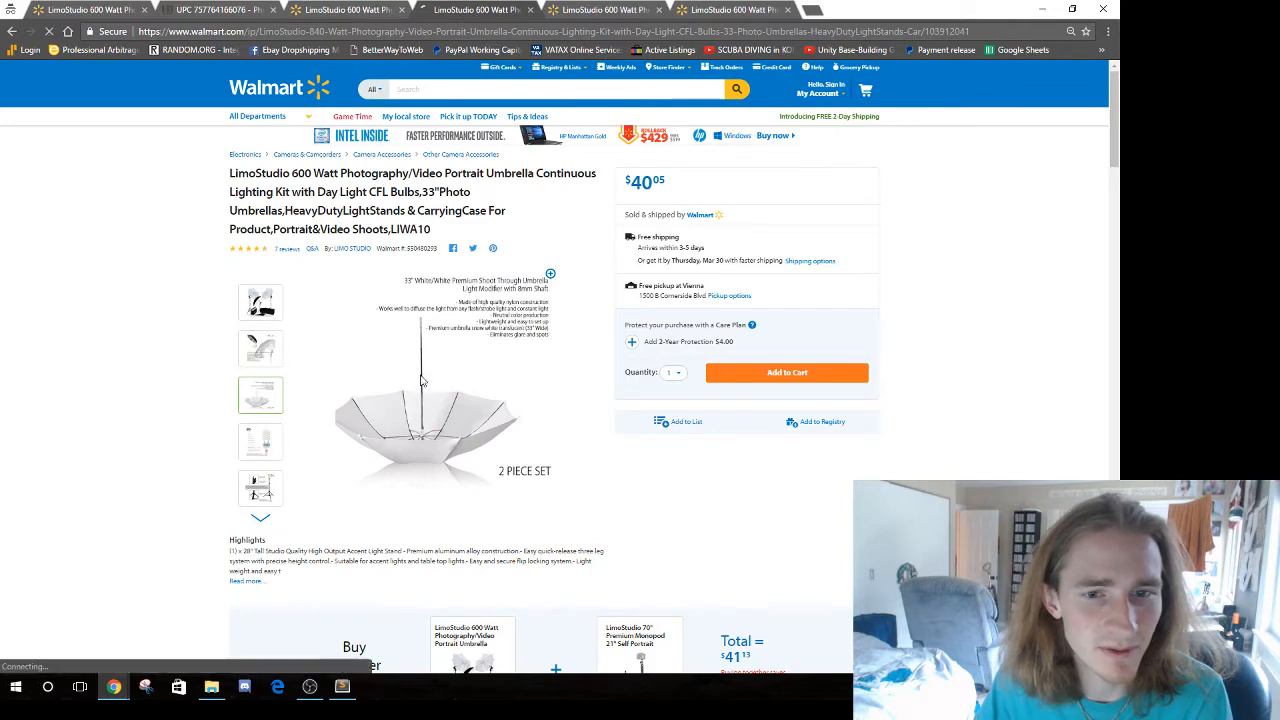
left_click(420, 378)
key("Escape")
left_click(266, 442)
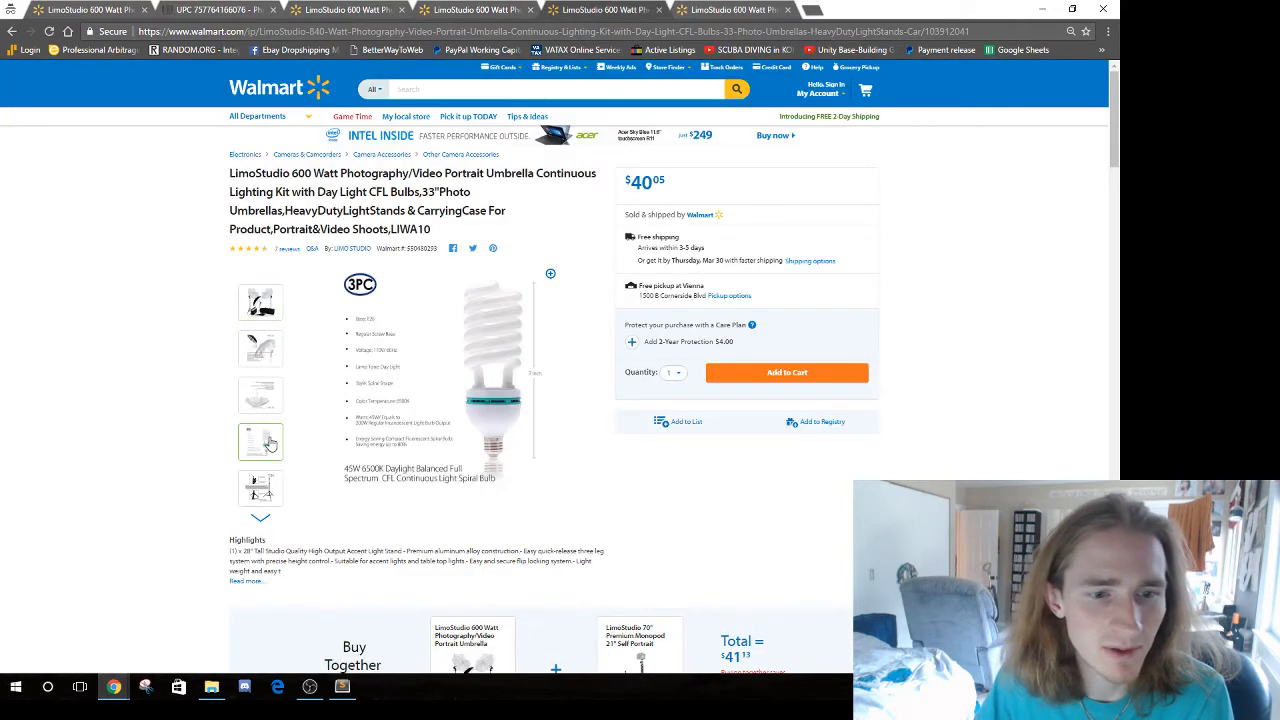
left_click(451, 391)
key("Escape")
left_click(252, 492)
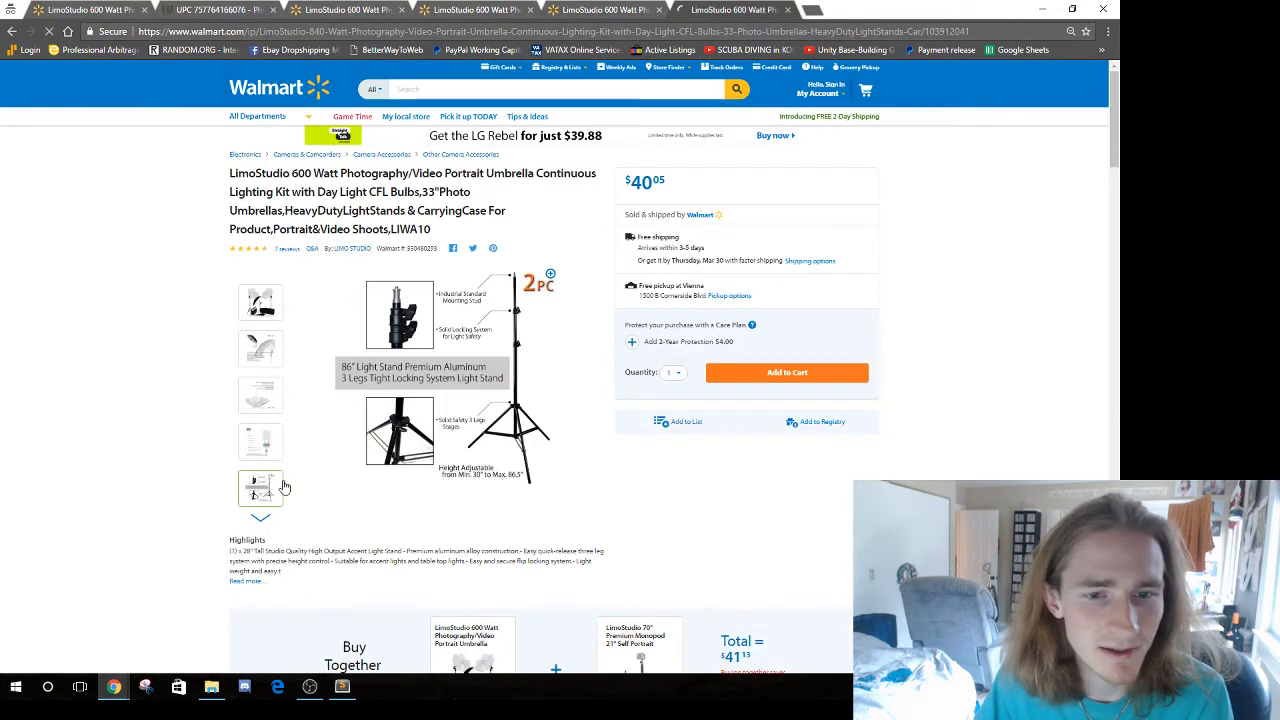
left_click(439, 375)
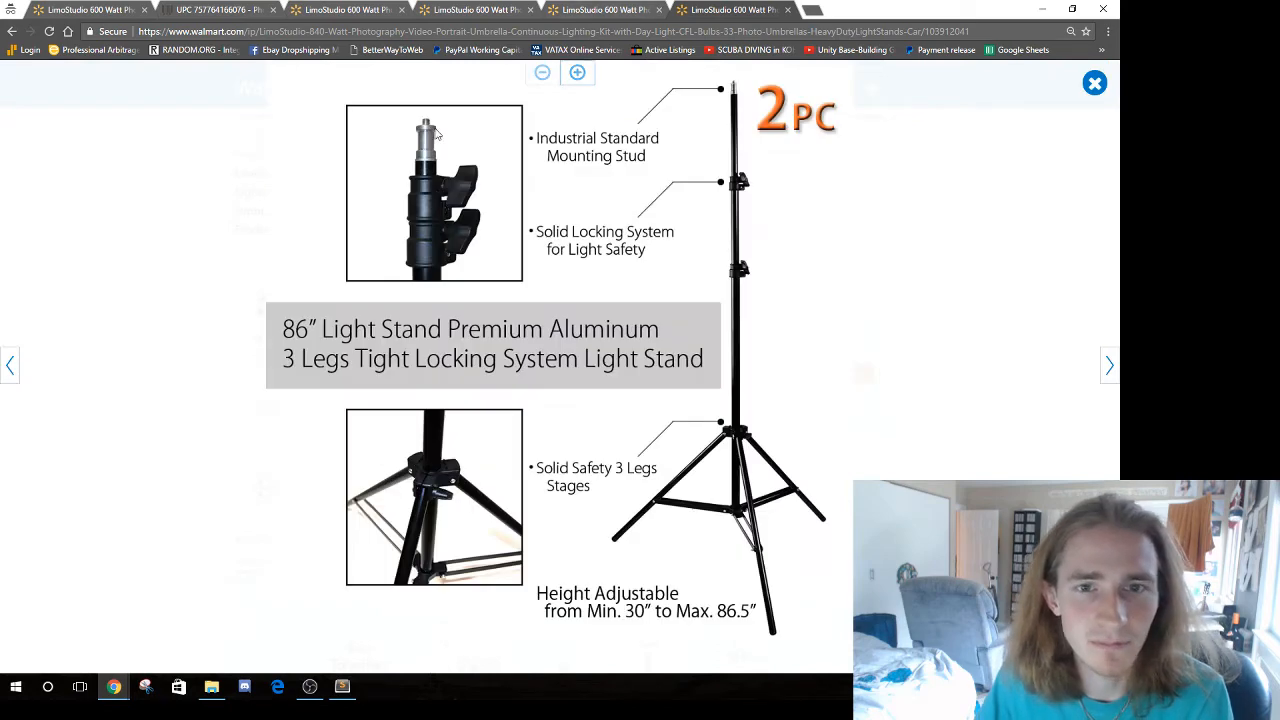
Capture the whole enlarged black/silver bounce umbrella photo from the first duplicate Walmart tab with the Snipping Tool
key("Right")
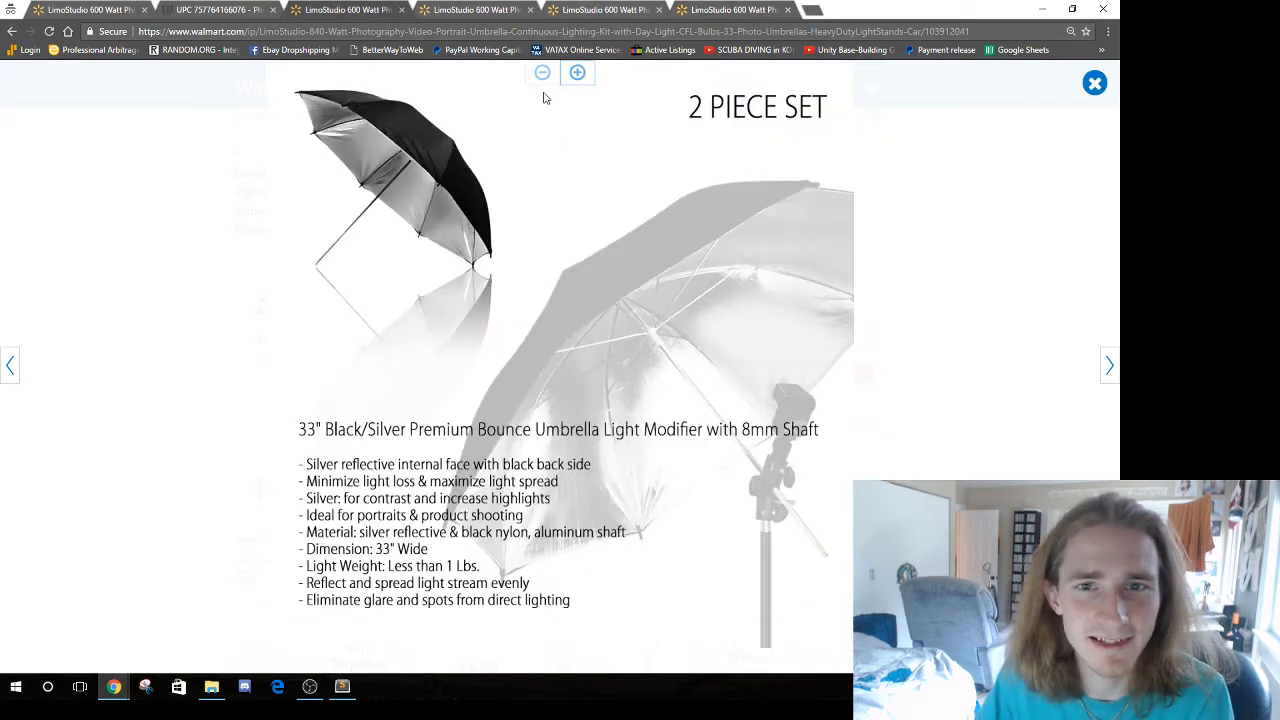
key("ctrl+minus")
key("ctrl+minus")
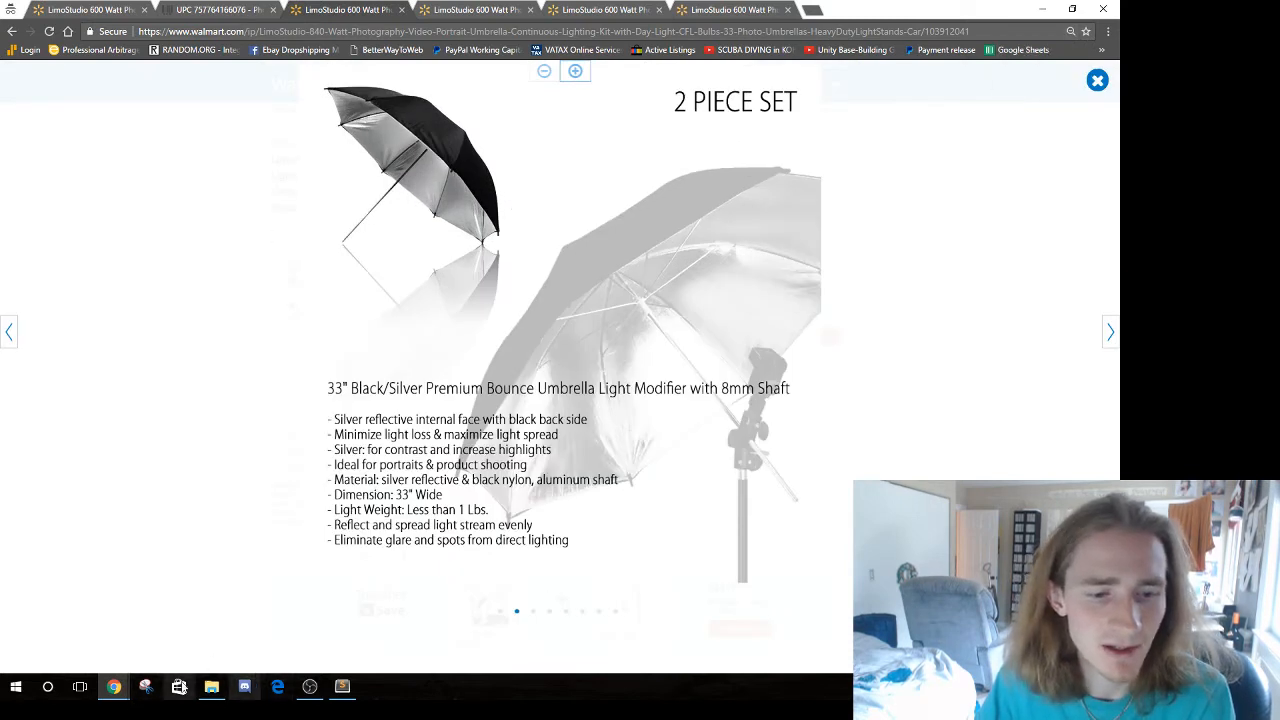
left_click(145, 686)
left_click(812, 157)
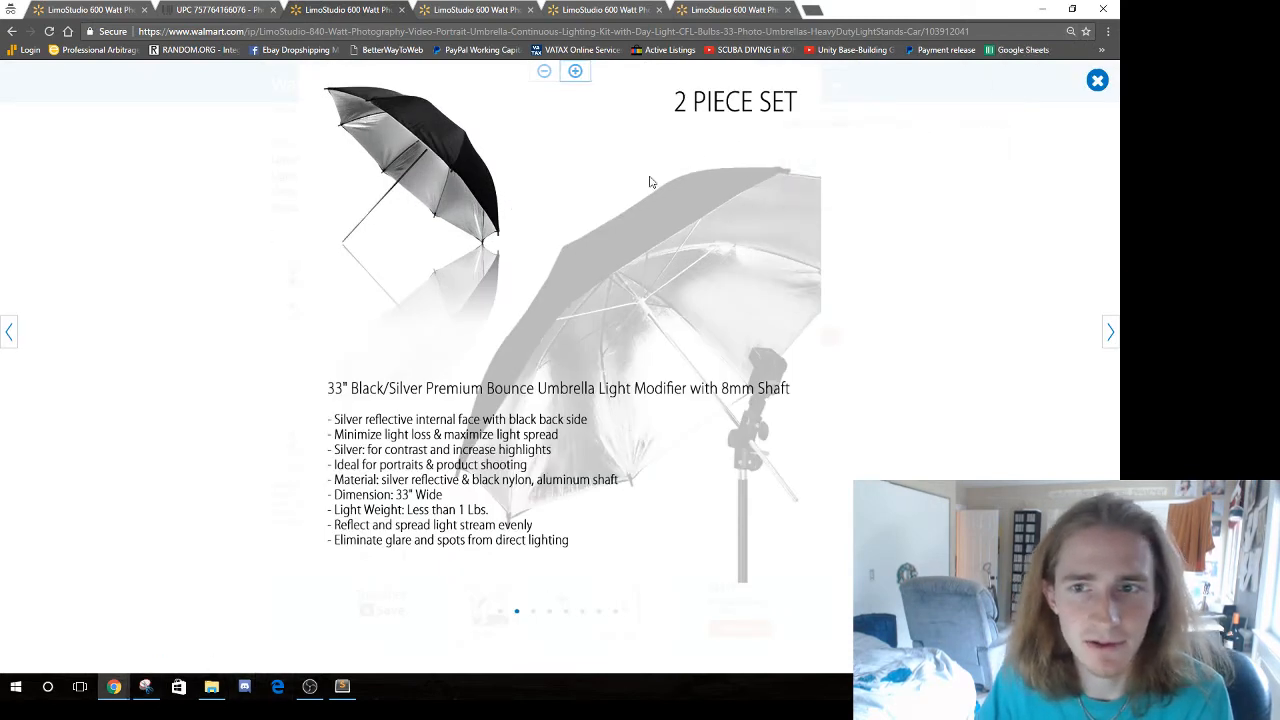
left_click_drag(222, 84, 932, 632)
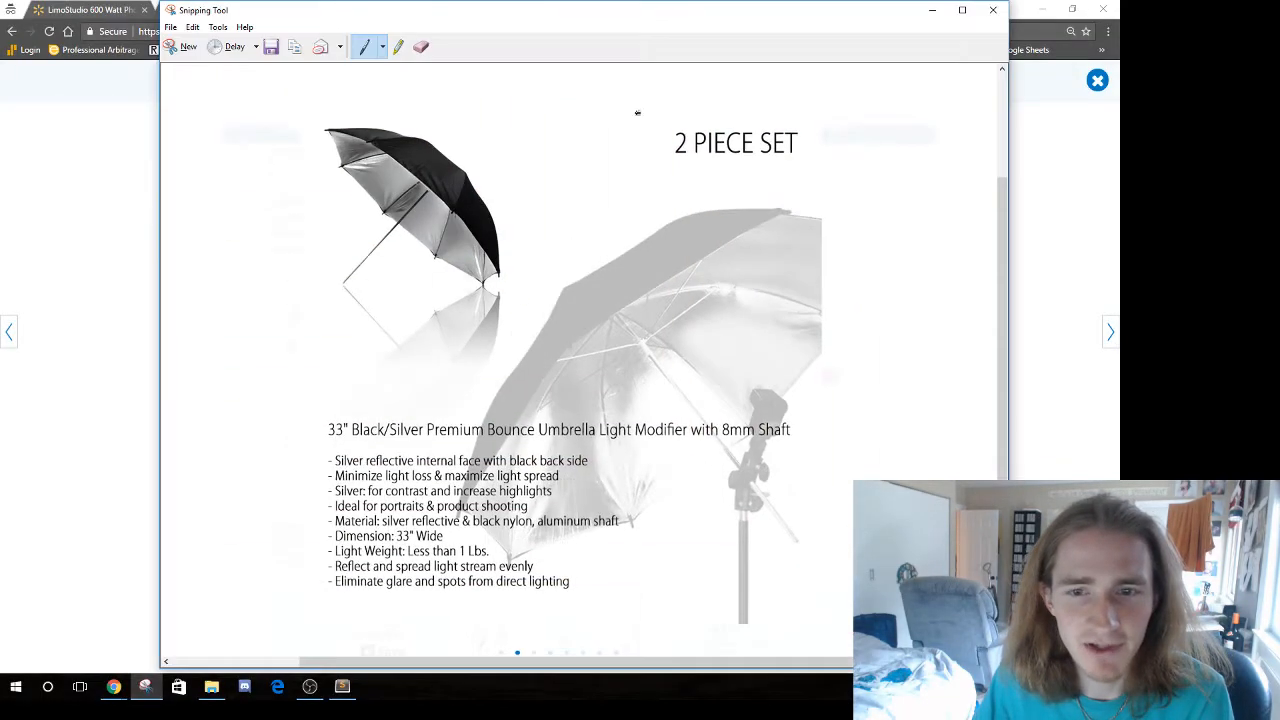
Save the black/silver umbrella snip as a PNG named "b" in the Dropshipping Manual folder and close the Snipping Tool
left_click(271, 47)
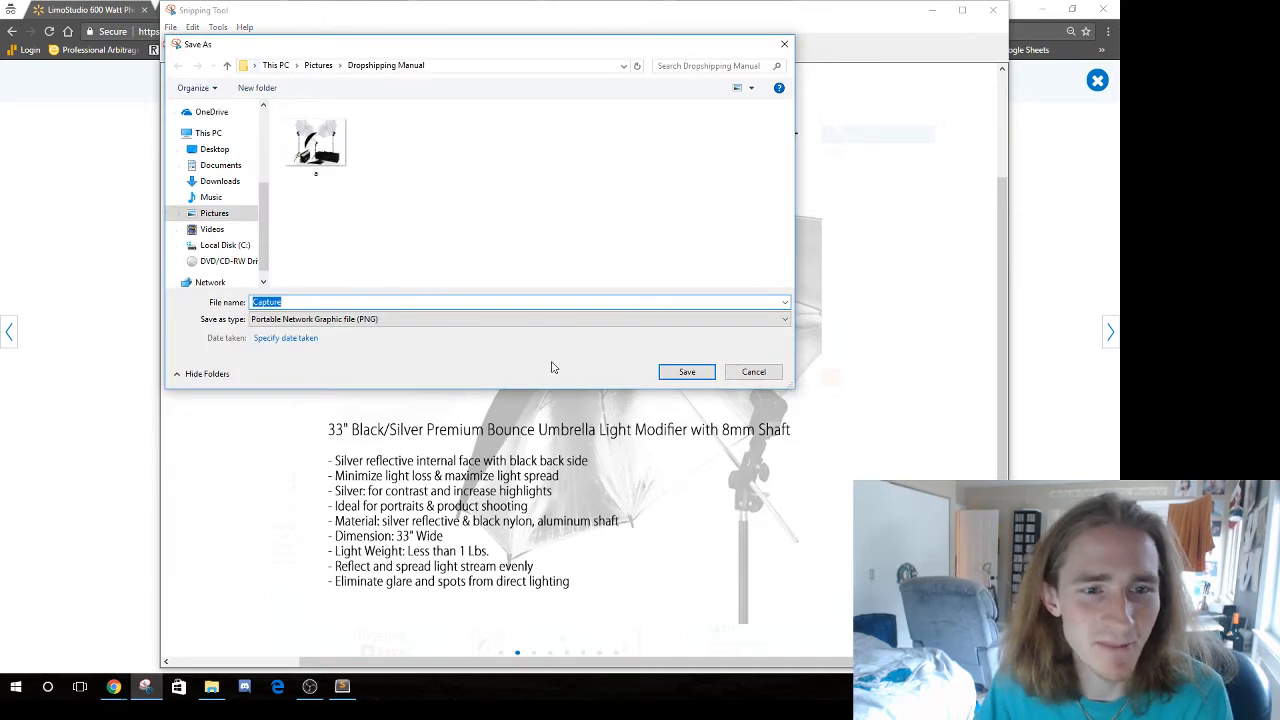
type("b")
left_click(685, 371)
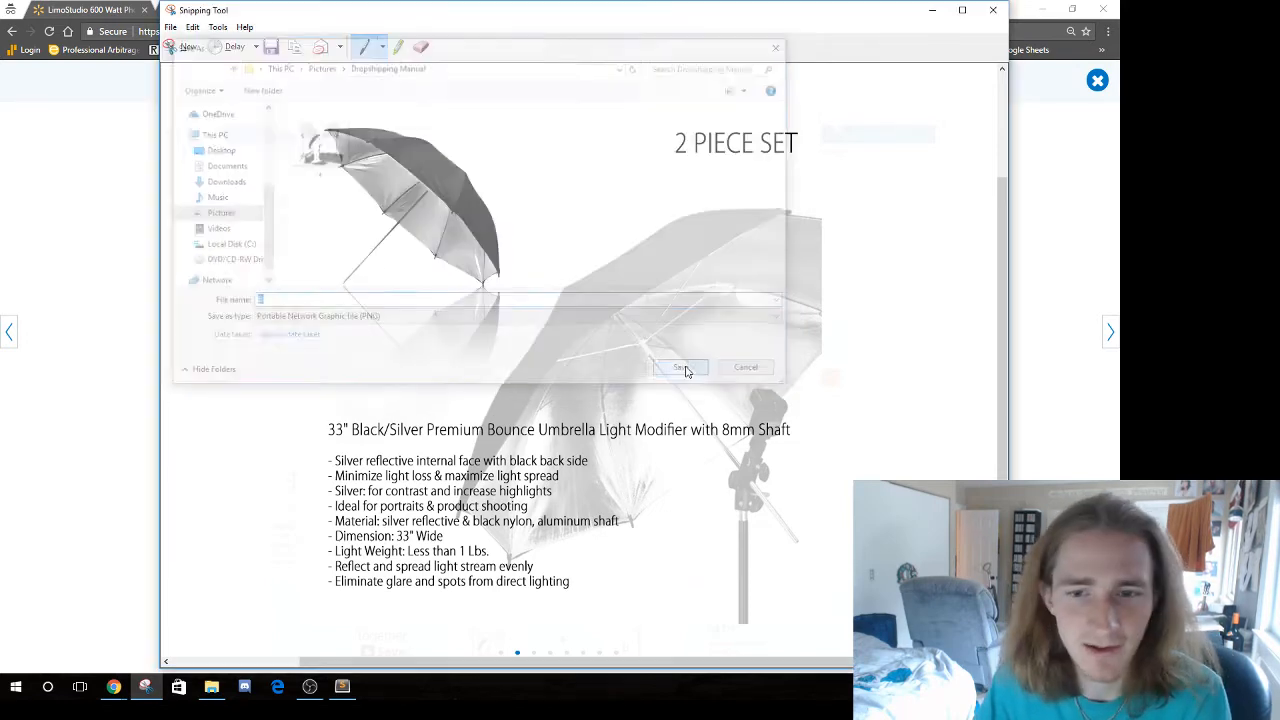
left_click(993, 10)
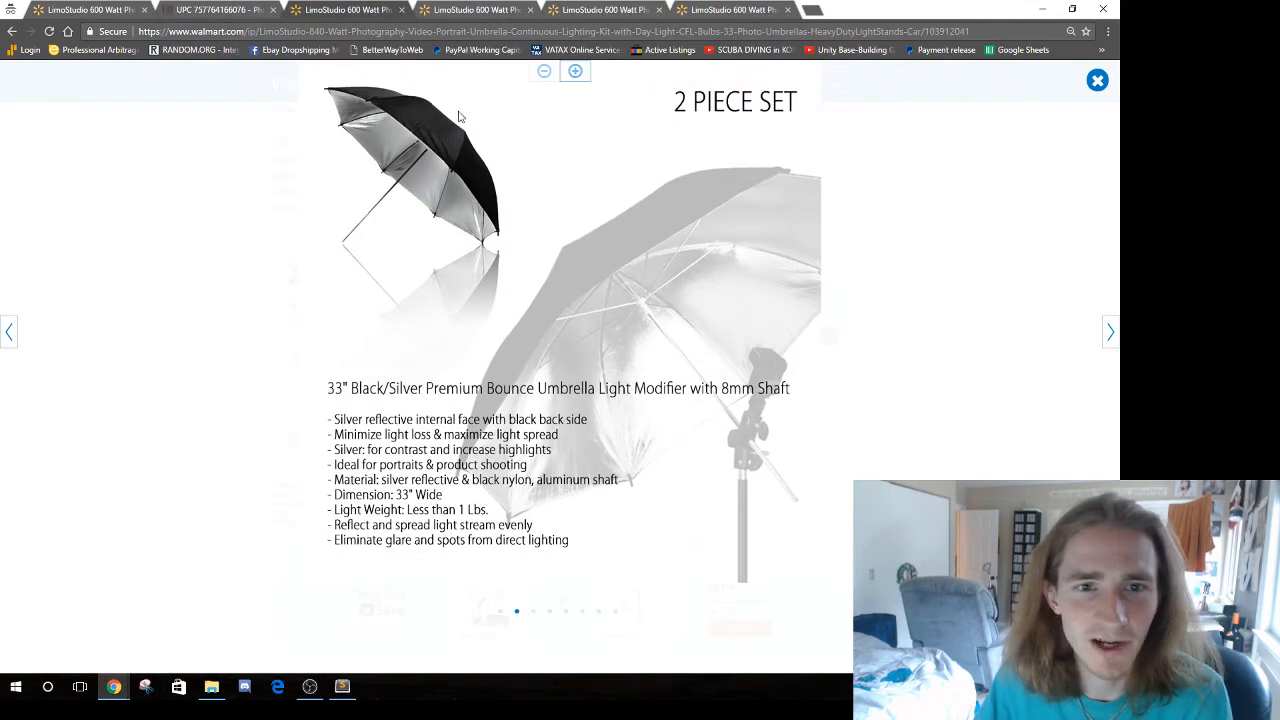
Capture the enlarged white shoot-through umbrella photo from its Walmart tab with the Snipping Tool
left_click(145, 686)
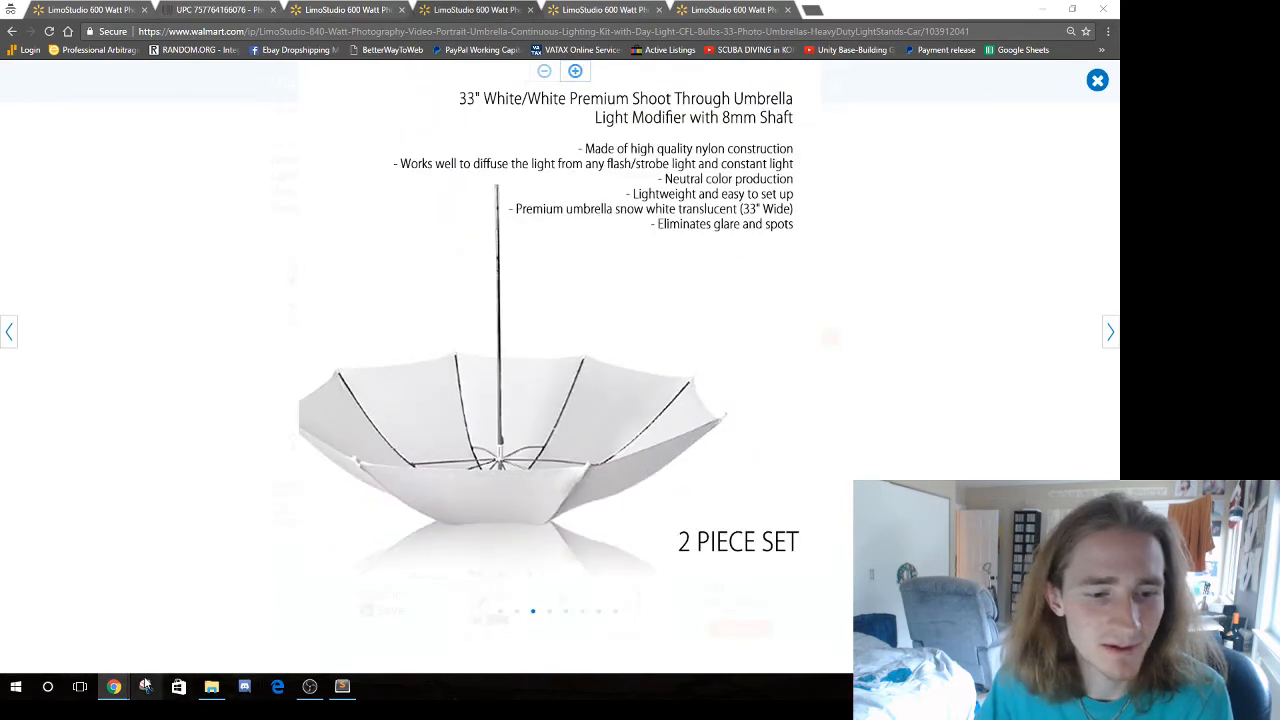
left_click(813, 157)
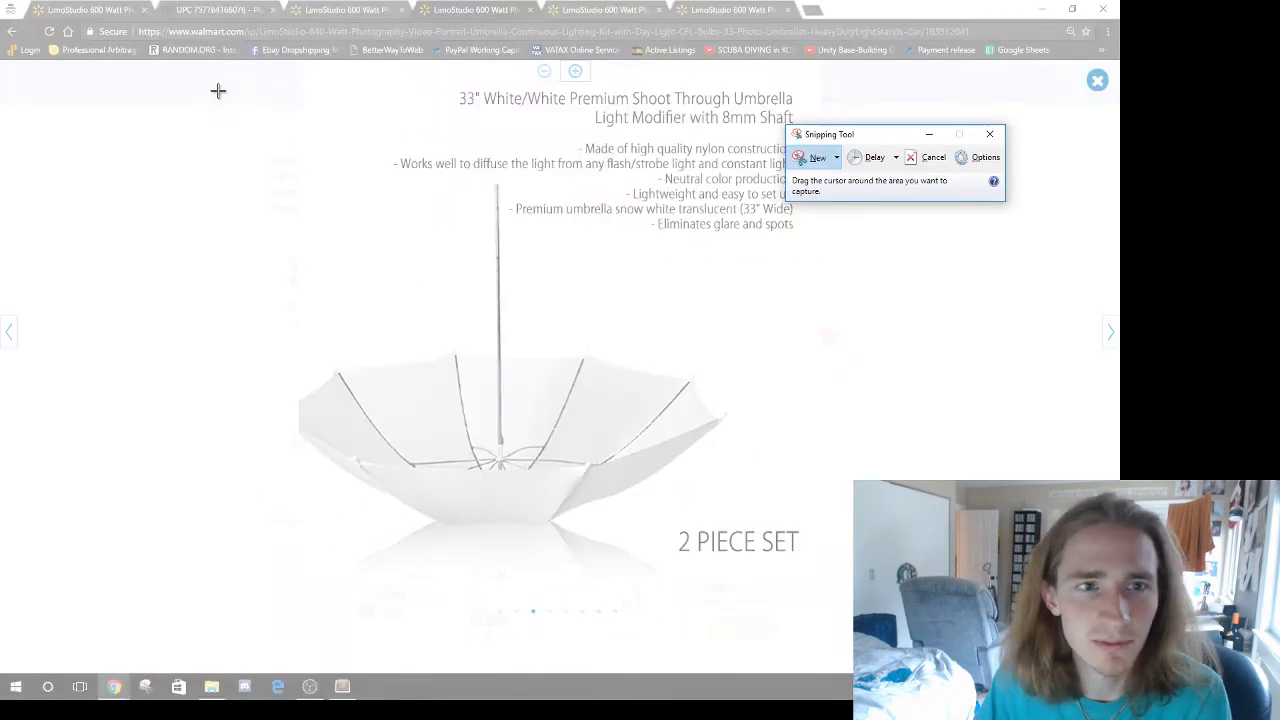
left_click_drag(194, 83, 915, 597)
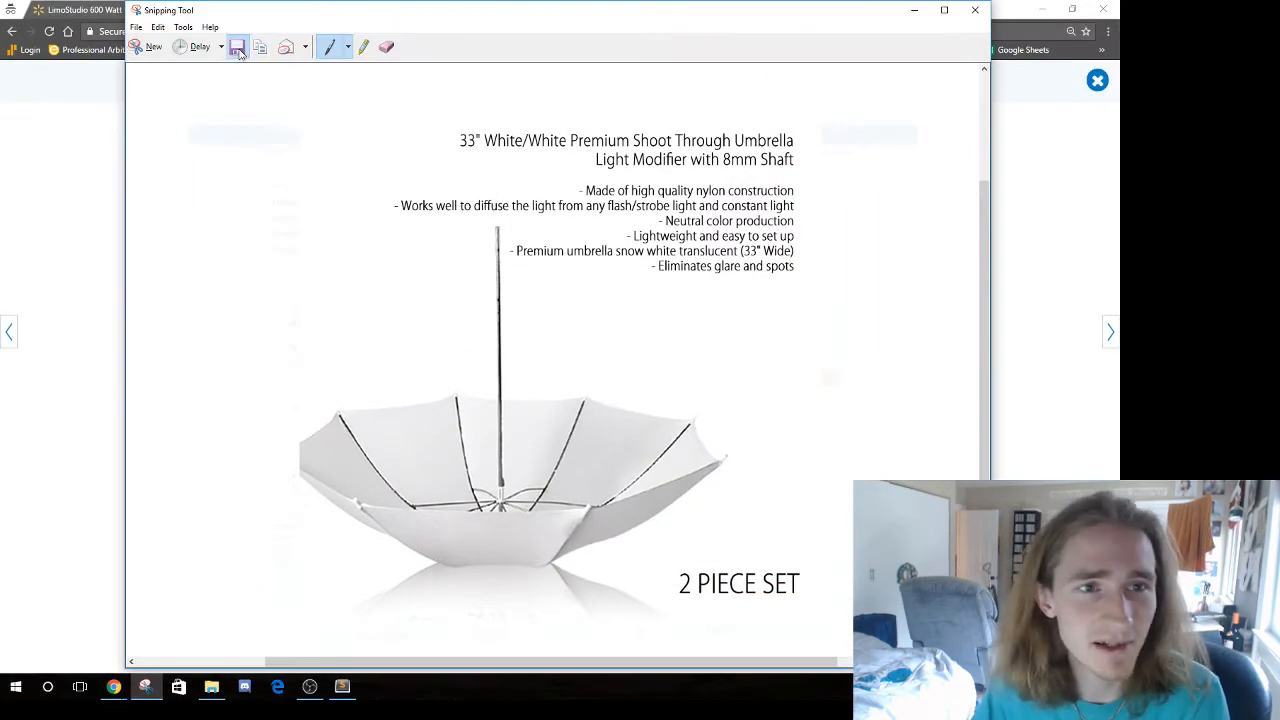
Save the white umbrella snip as a PNG named "c" in the Dropshipping Manual folder and close the Snipping Tool
left_click(236, 47)
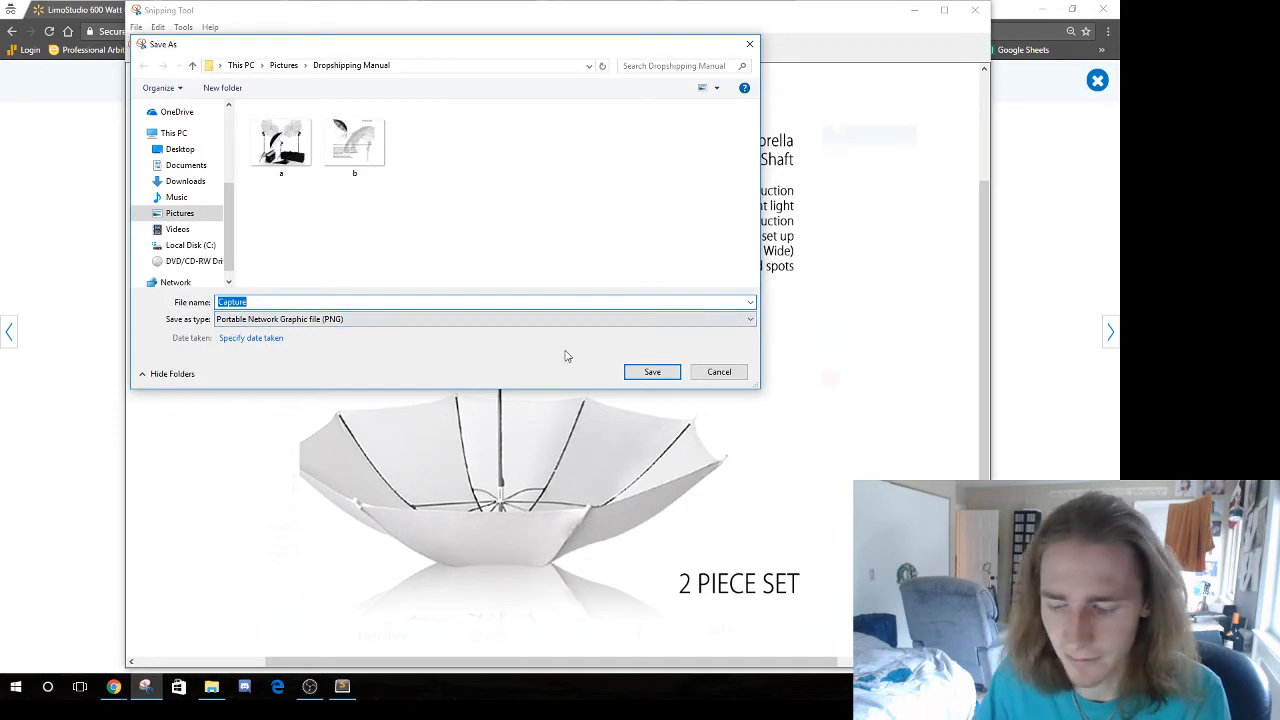
type("c")
left_click(652, 371)
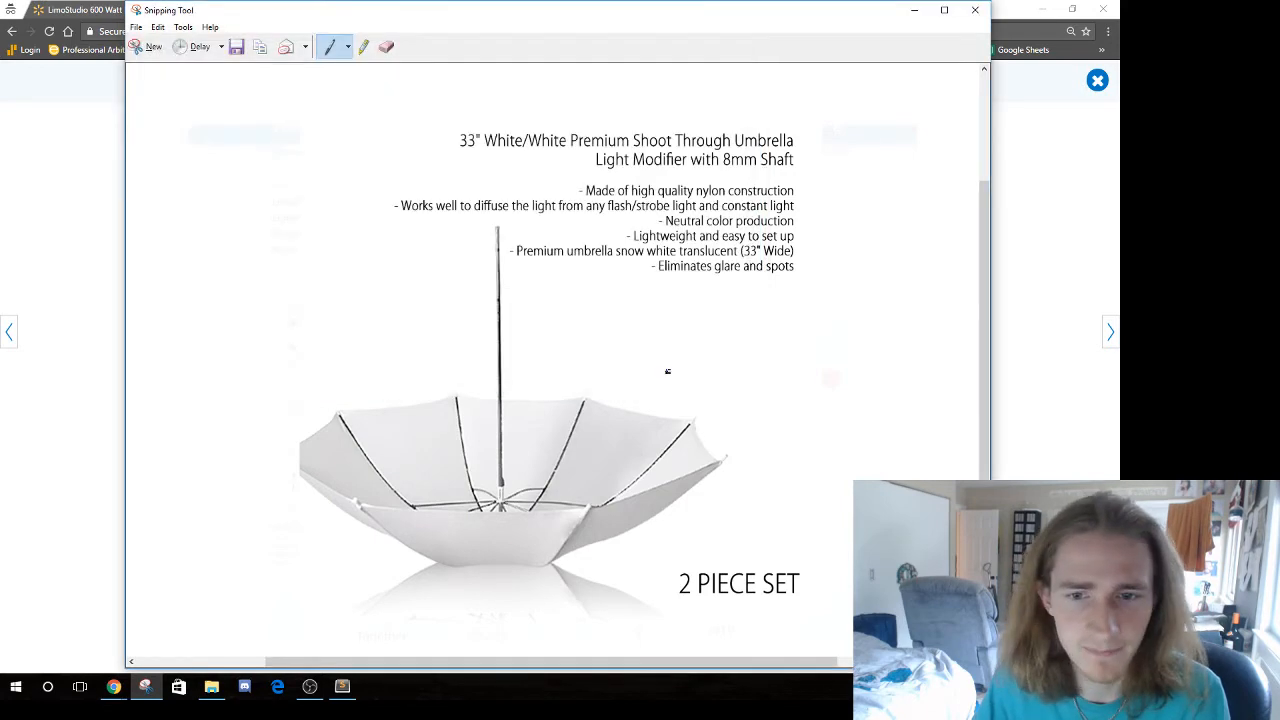
left_click(975, 10)
Capture the enlarged spiral bulb photo from its Walmart tab with the Snipping Tool and discard the snip
left_click(605, 11)
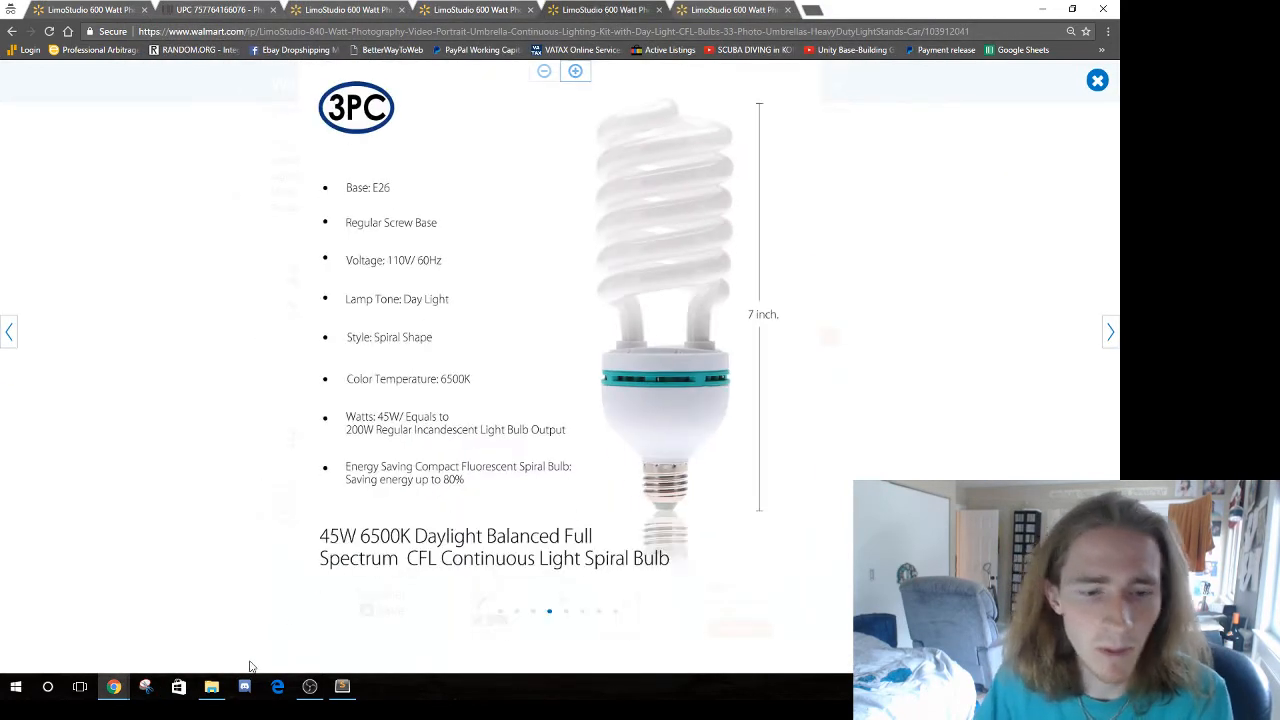
left_click(145, 687)
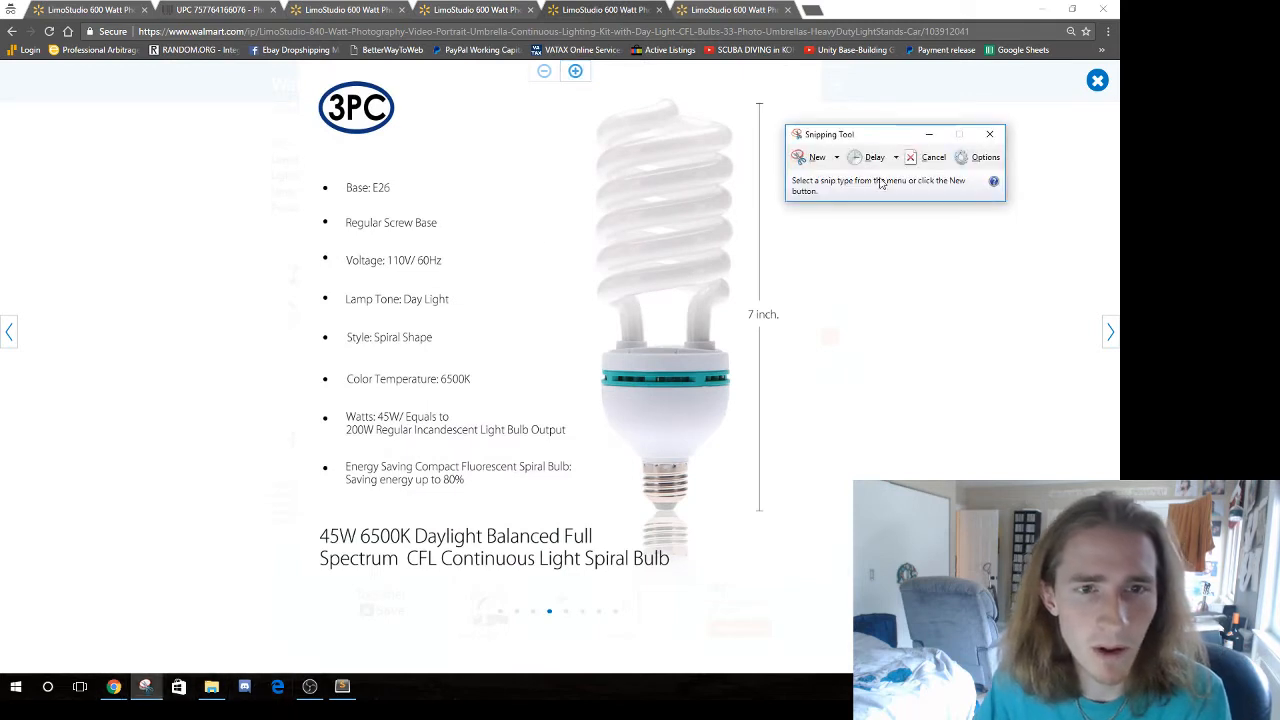
left_click(812, 158)
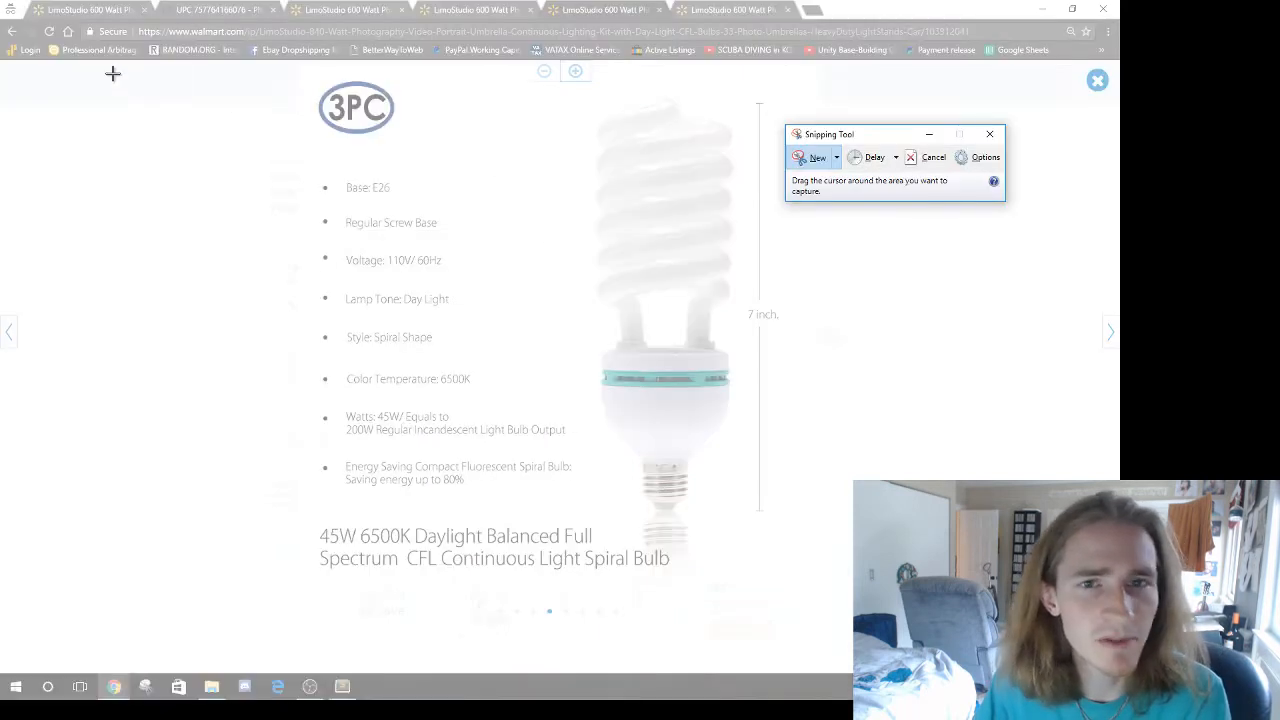
left_click_drag(121, 77, 873, 612)
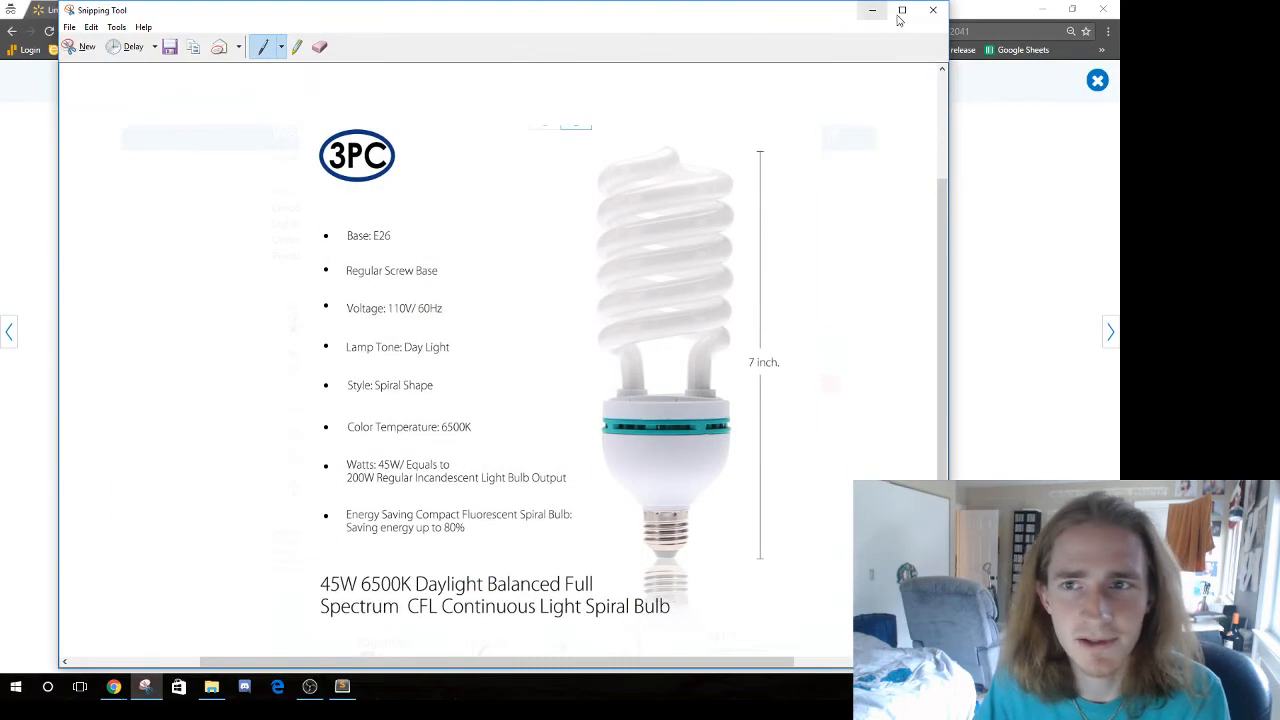
left_click(932, 10)
left_click(560, 349)
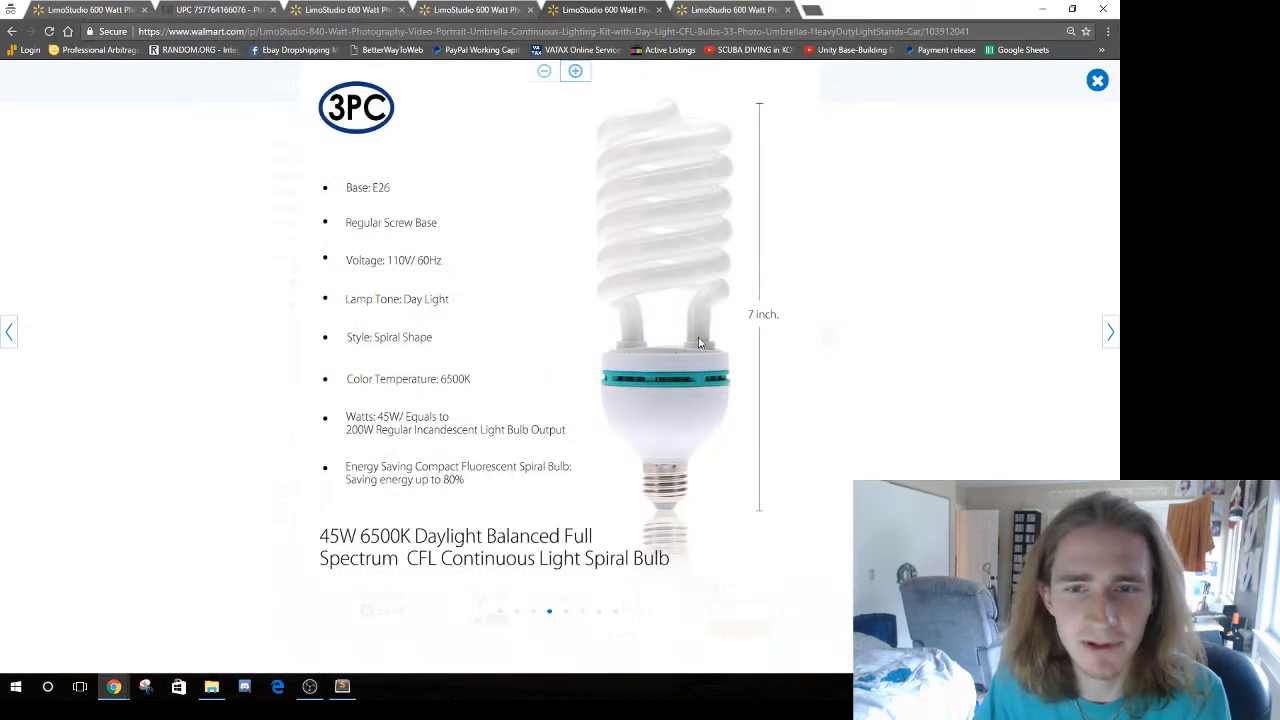
Capture the enlarged 86" light stand photo from the last duplicate Walmart tab with the Snipping Tool
key("Right")
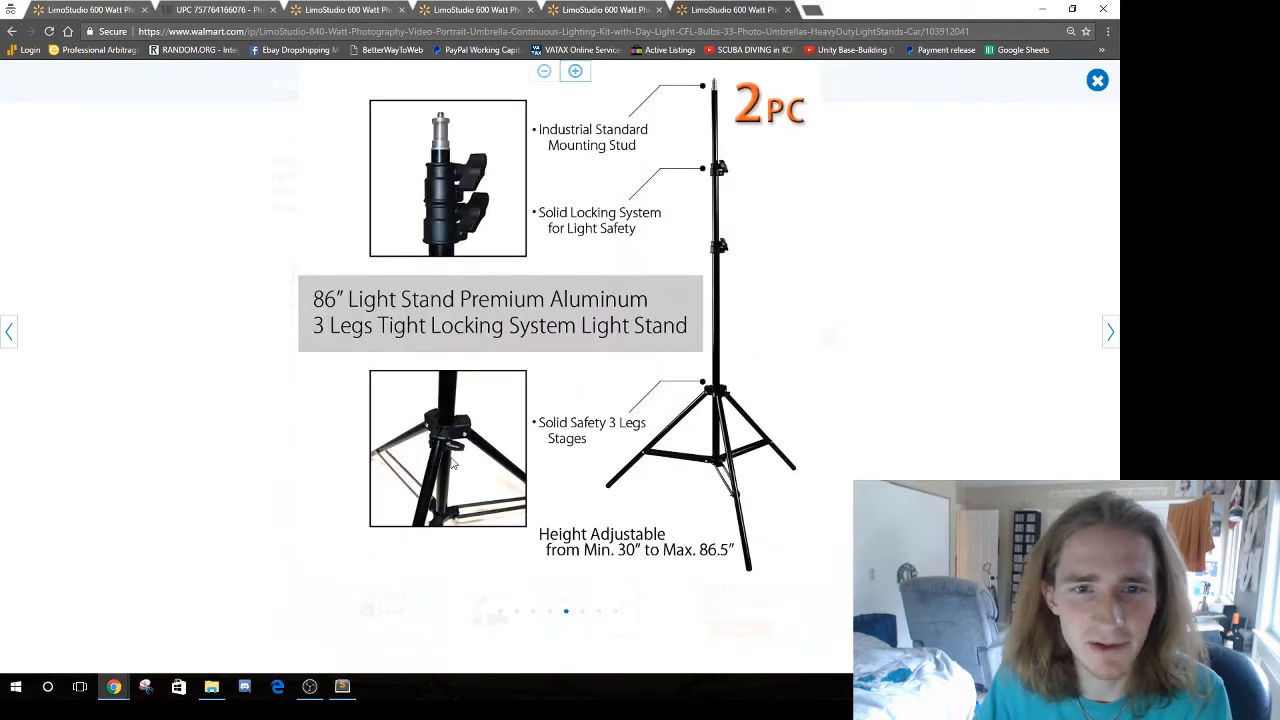
left_click(145, 686)
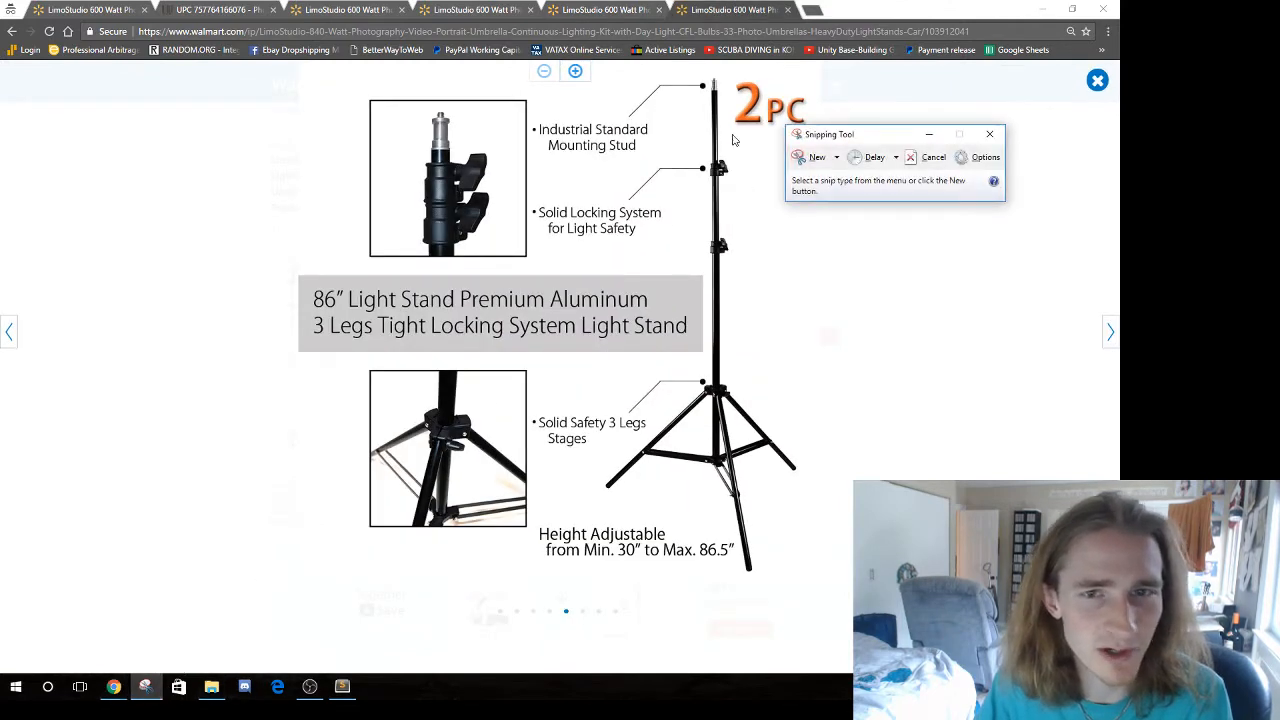
left_click(812, 157)
left_click_drag(178, 75, 953, 605)
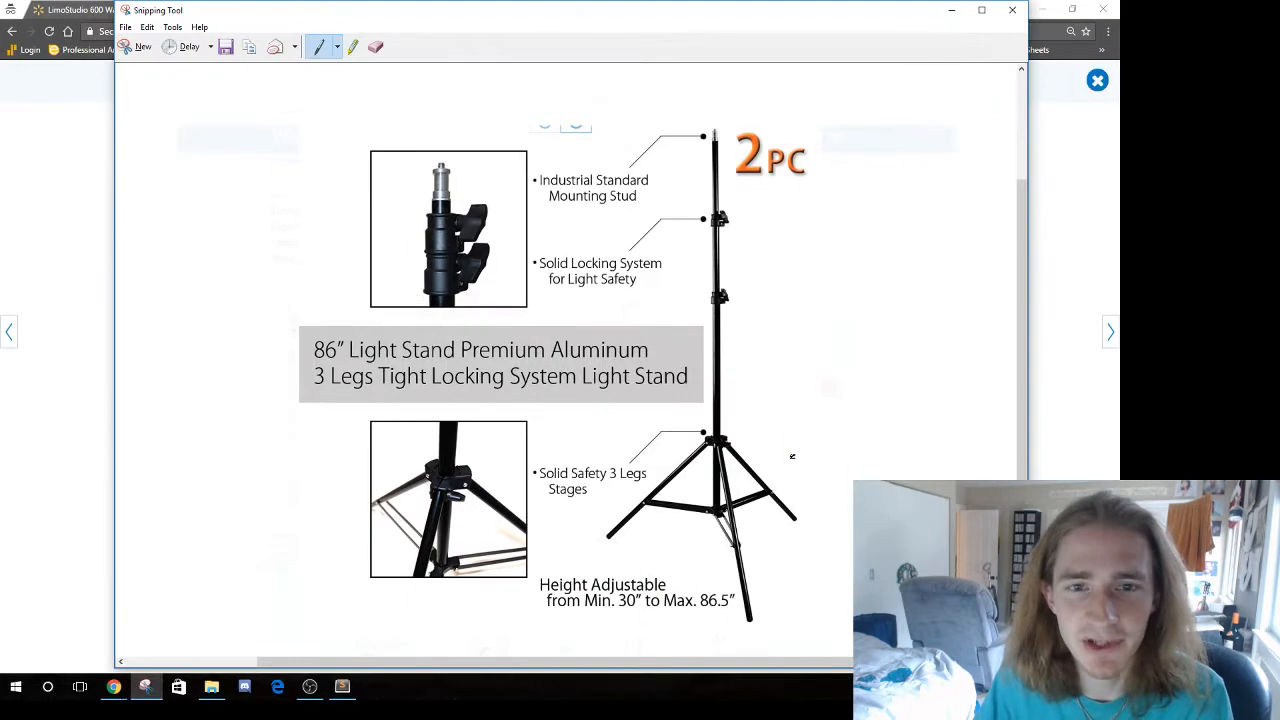
Save the light stand snip as a PNG named "d" in the Dropshipping Manual folder and close the Snipping Tool
left_click(227, 47)
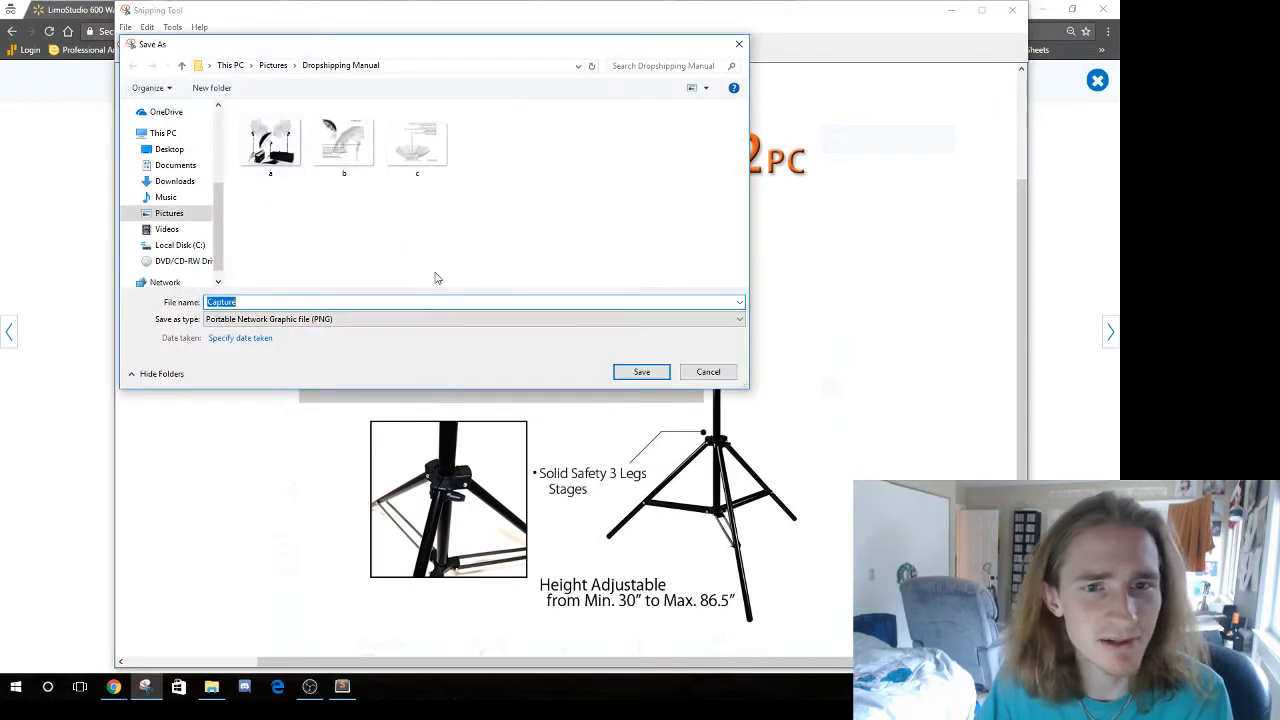
type("d")
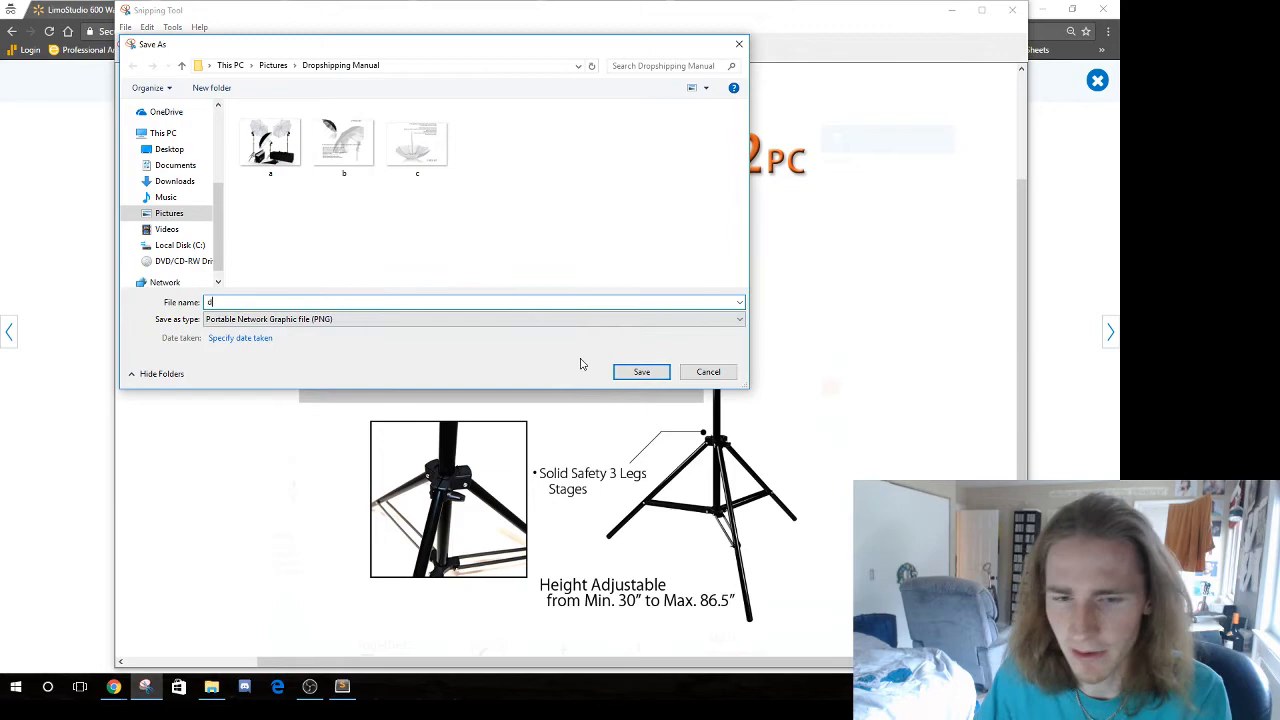
left_click(641, 371)
left_click(1008, 10)
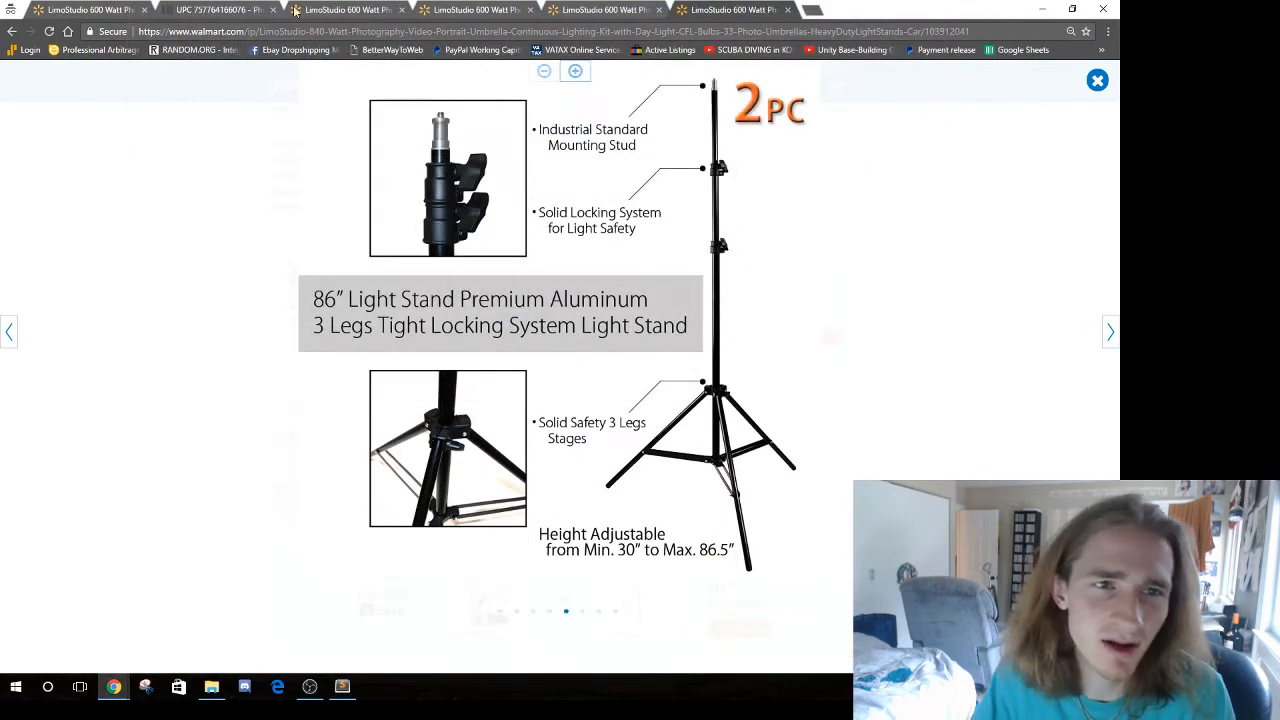
Review the remaining product photos in the original Walmart tab and the upcitemdb page for the kit
left_click(202, 9)
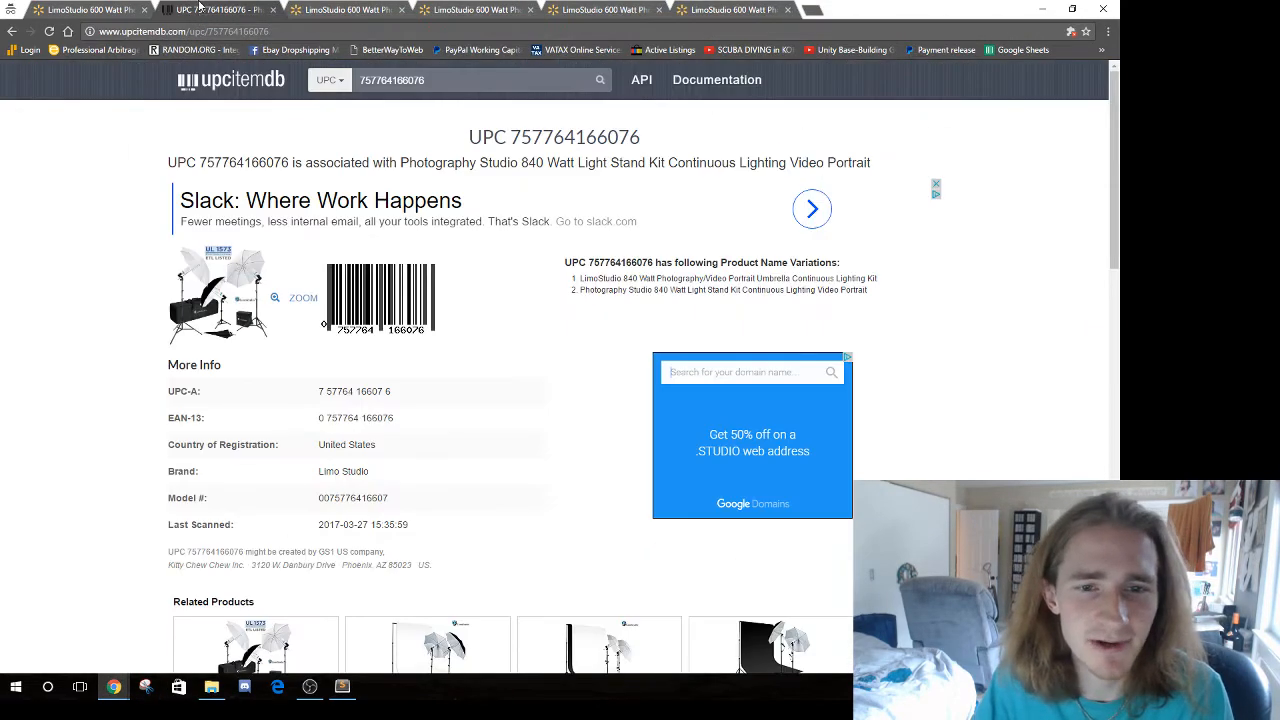
left_click(70, 8)
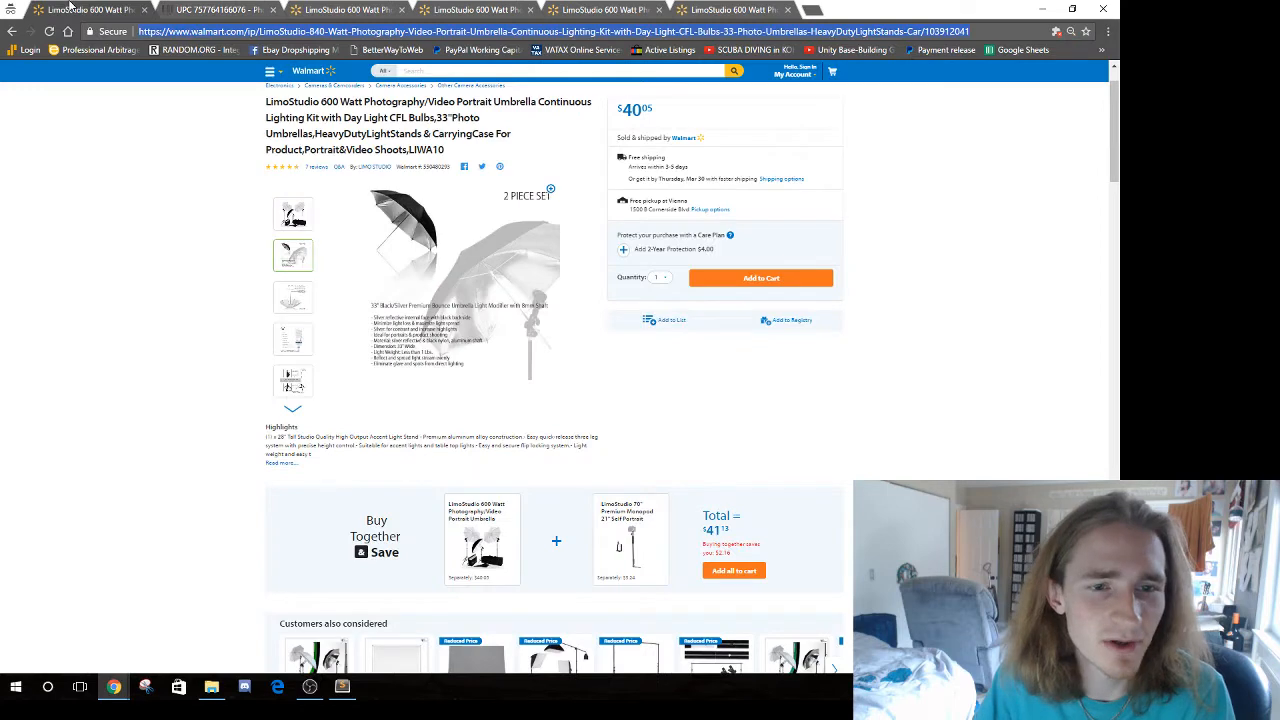
left_click(298, 412)
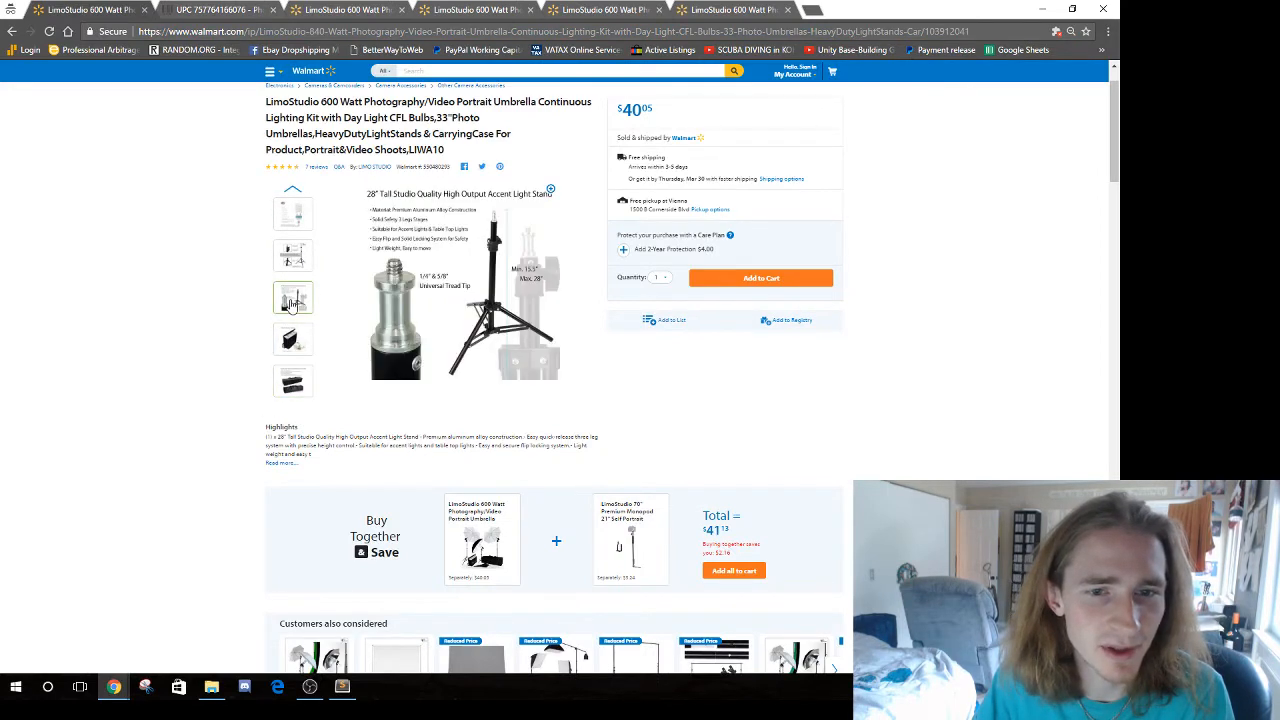
scroll(291, 232, "up", 1)
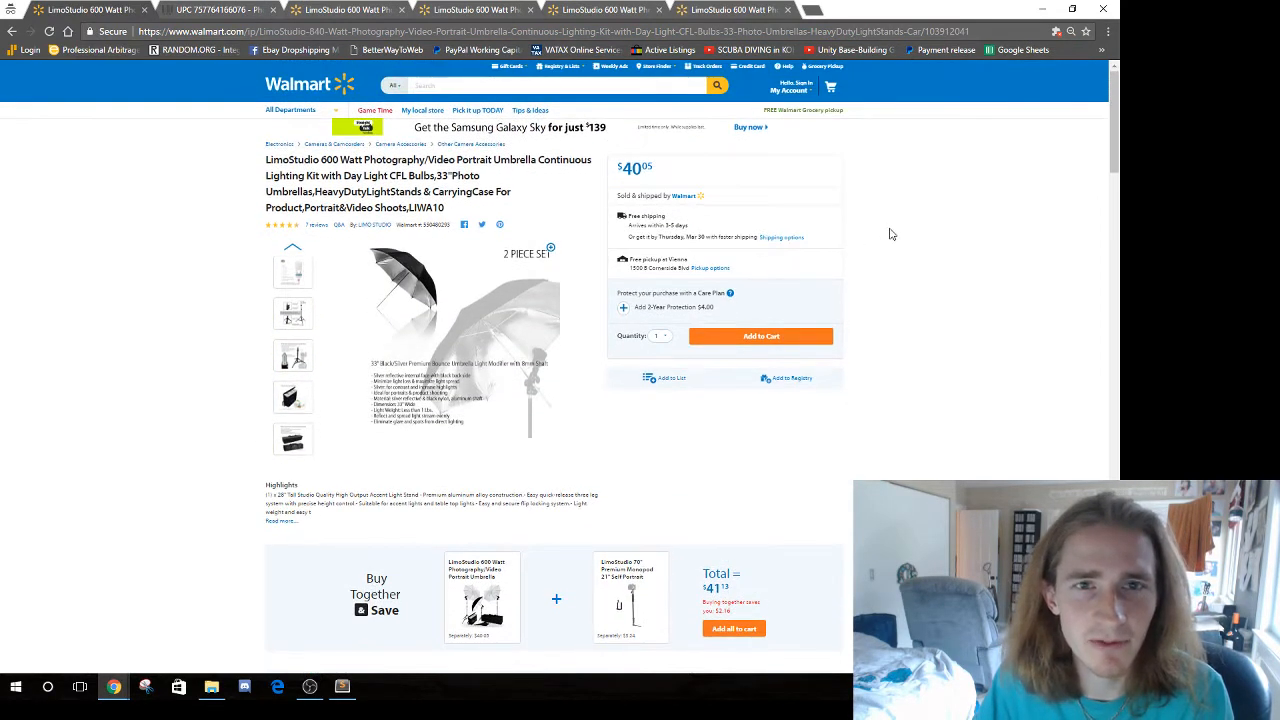
left_click(210, 7)
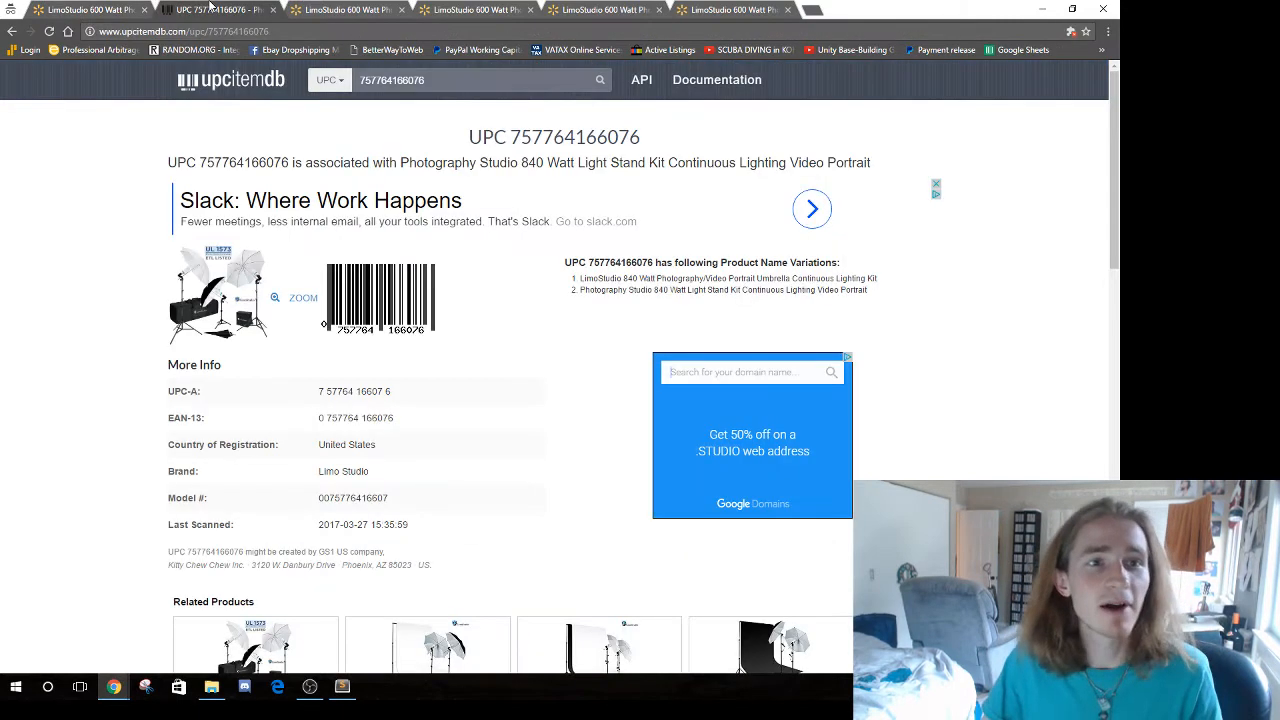
Close the four duplicate Walmart product tabs, keeping the original listing and the UPC page open
left_click(366, 8)
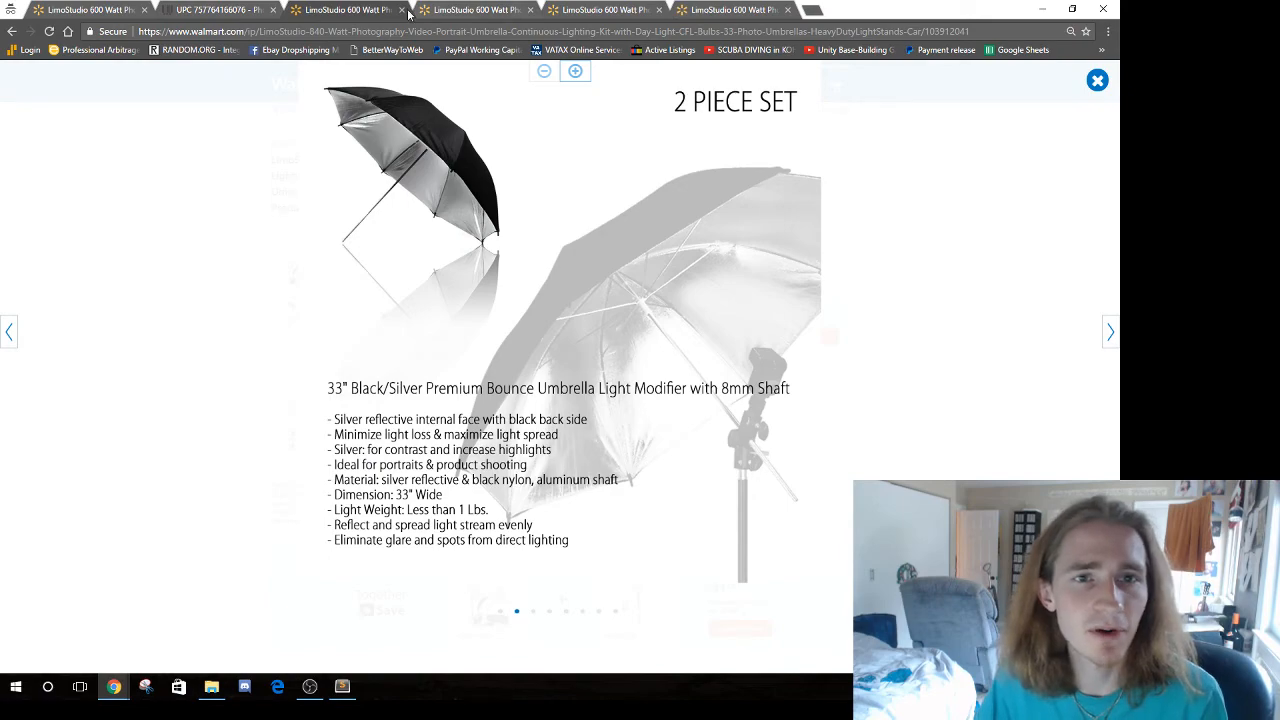
left_click(401, 9)
left_click(401, 9)
left_click(401, 9)
left_click(401, 9)
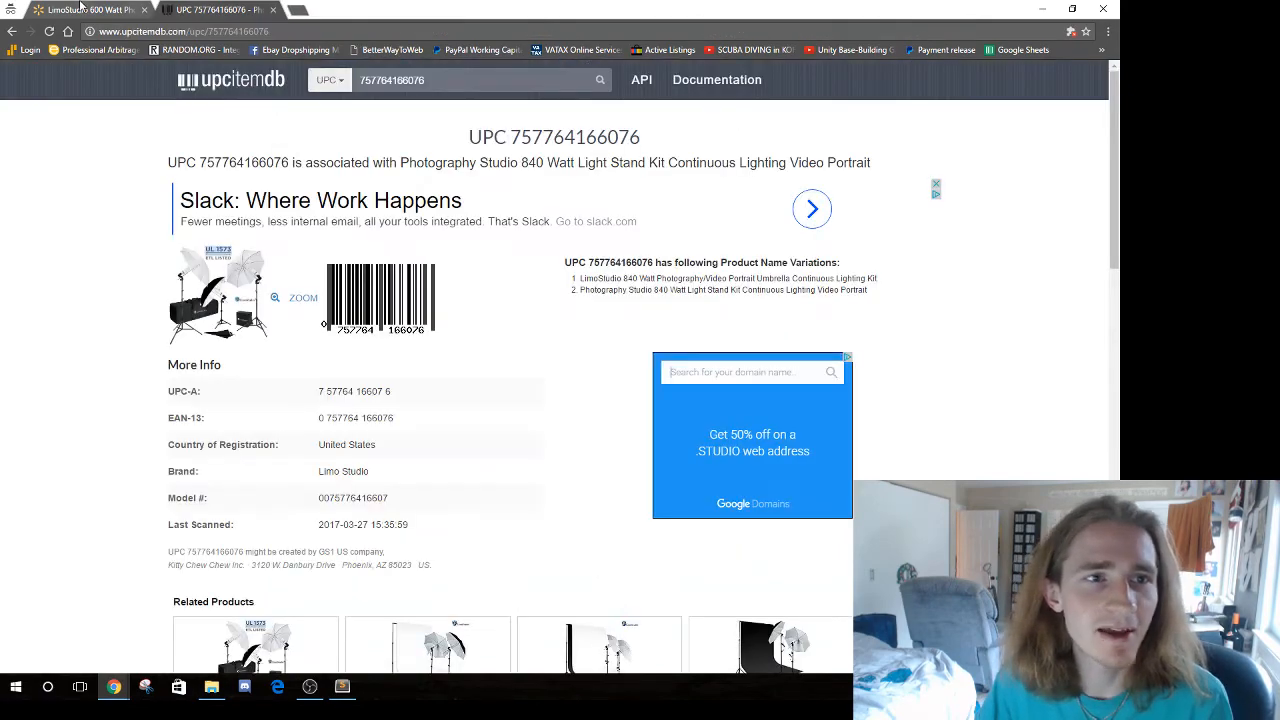
Return to the Walmart product page and arrange its browser window side by side with the eBay listing window
left_click(80, 8)
scroll(566, 350, "down", 5)
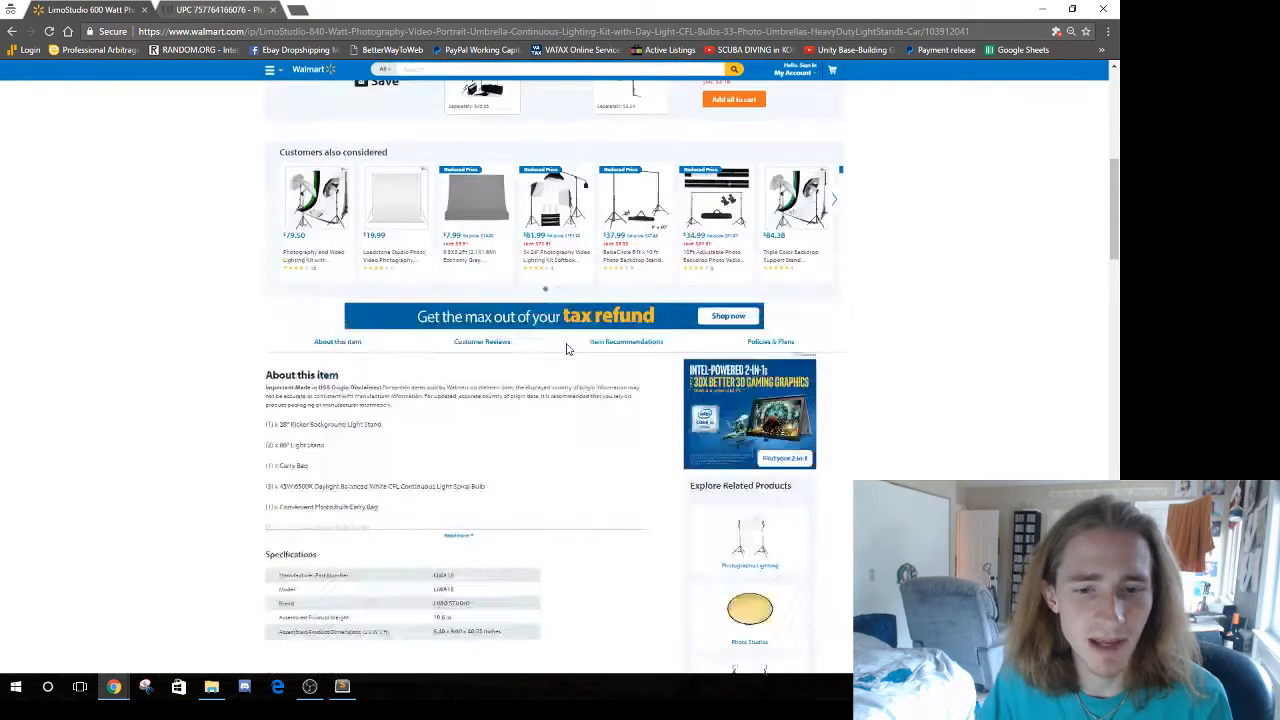
scroll(566, 350, "up", 5)
left_click_drag(527, 9, 3, 225)
left_click(35, 356)
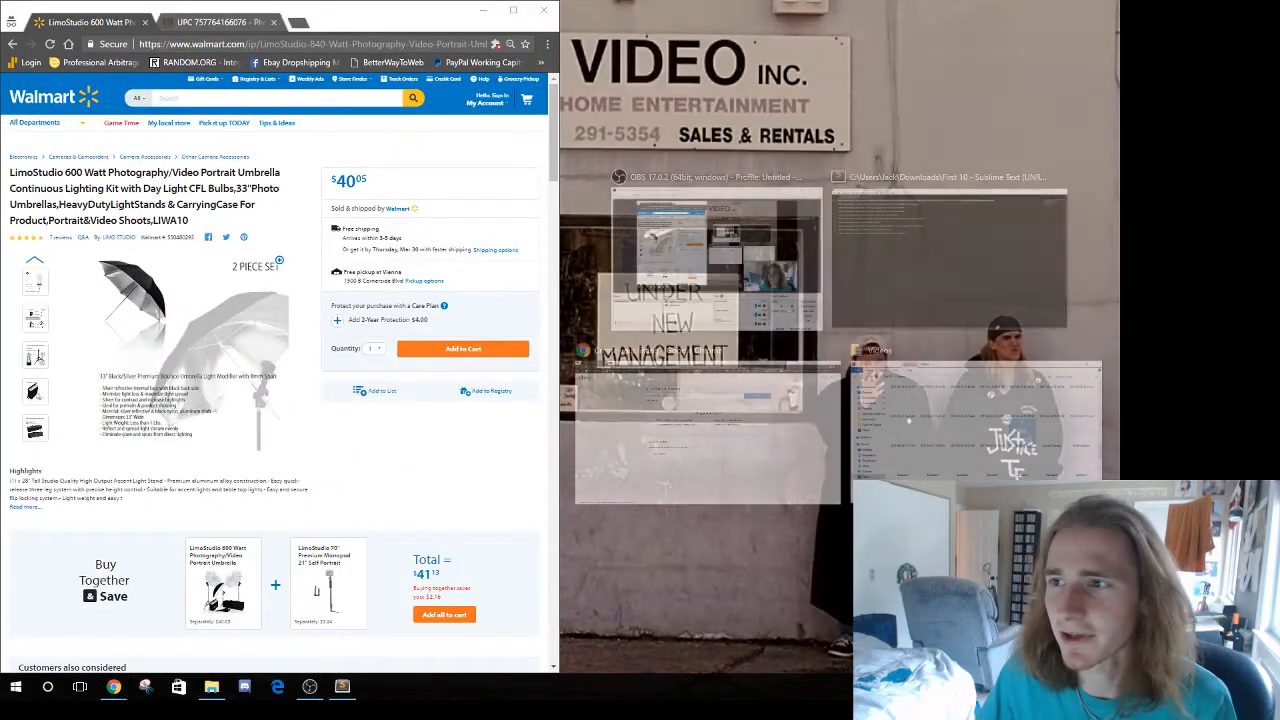
left_click_drag(864, 168, 1120, 235)
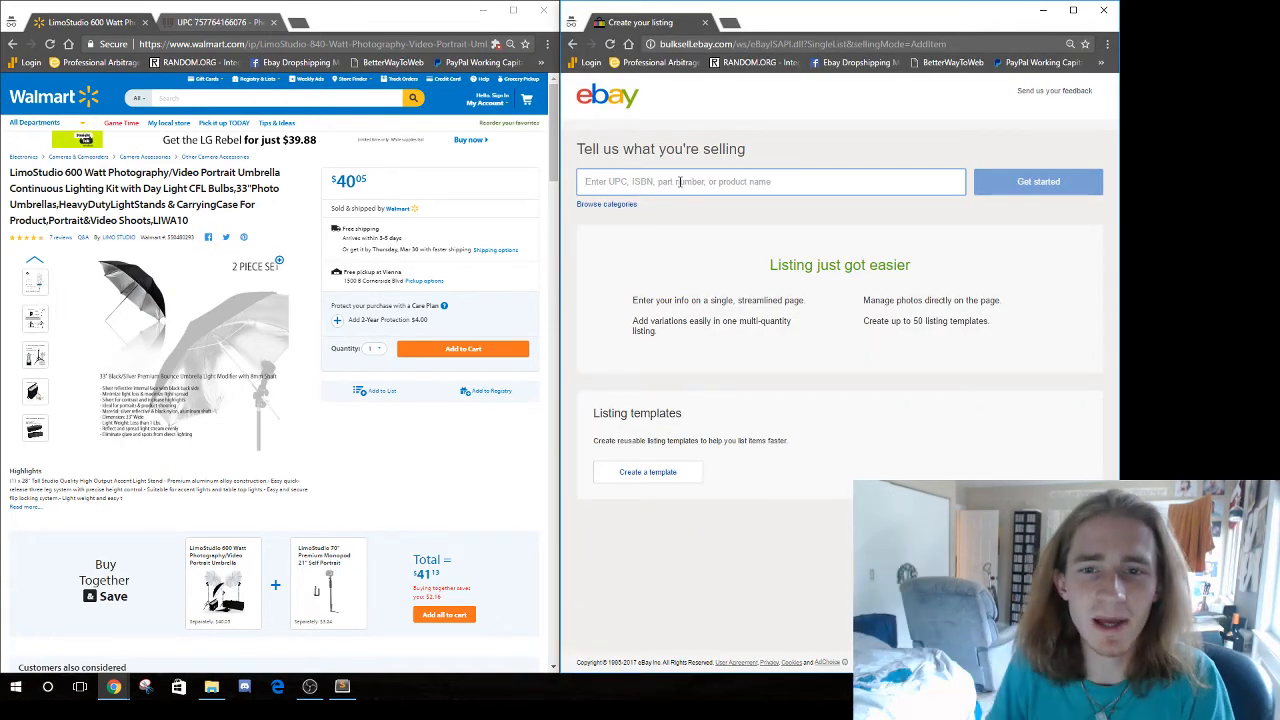
left_click(572, 44)
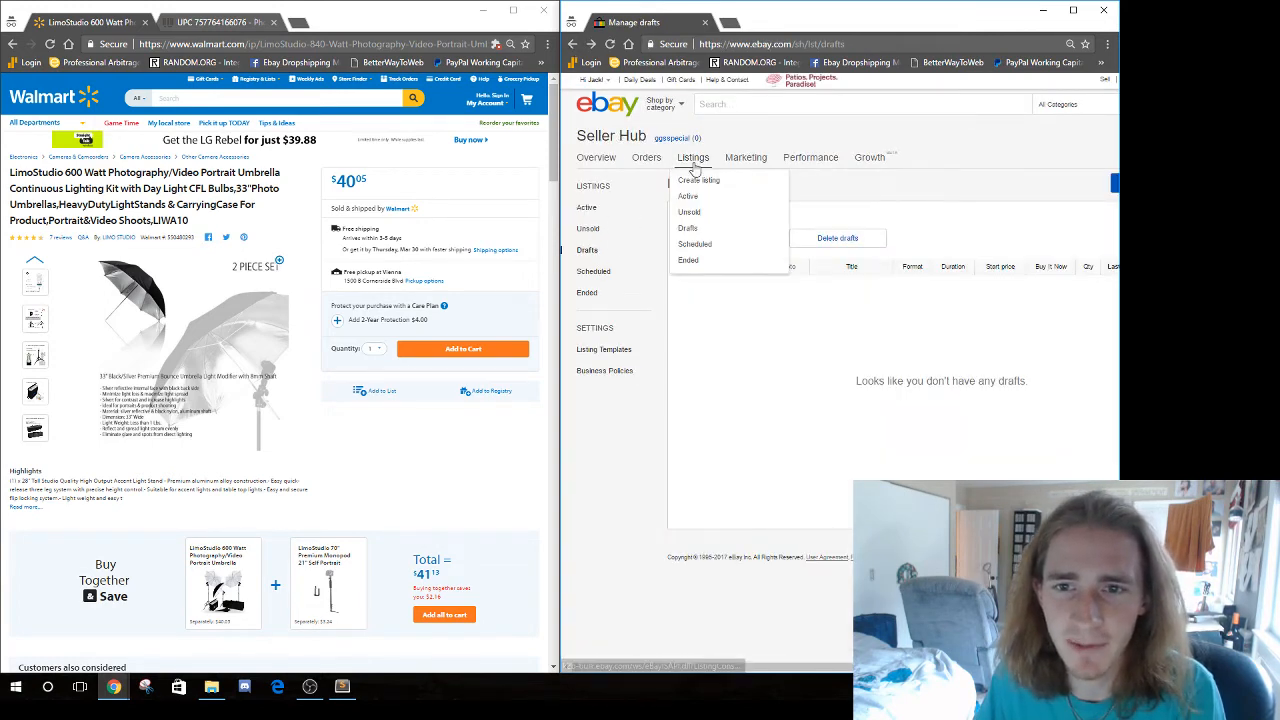
left_click(689, 183)
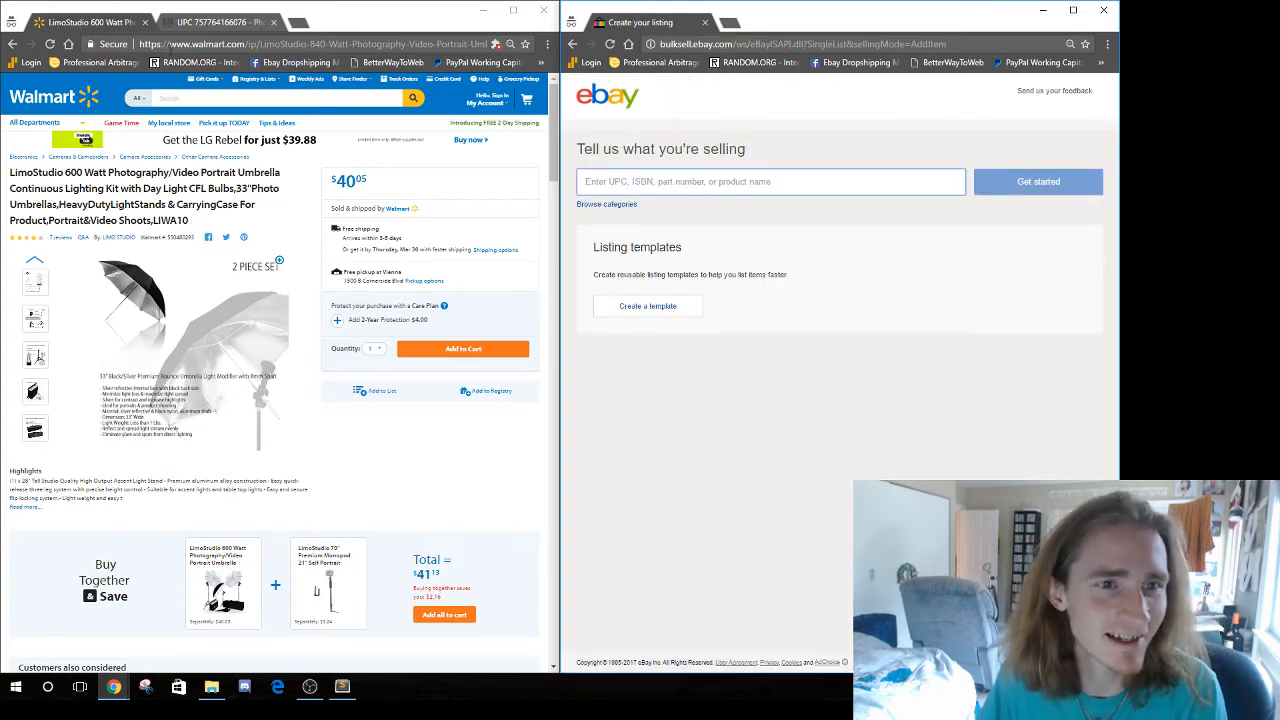
left_click(200, 22)
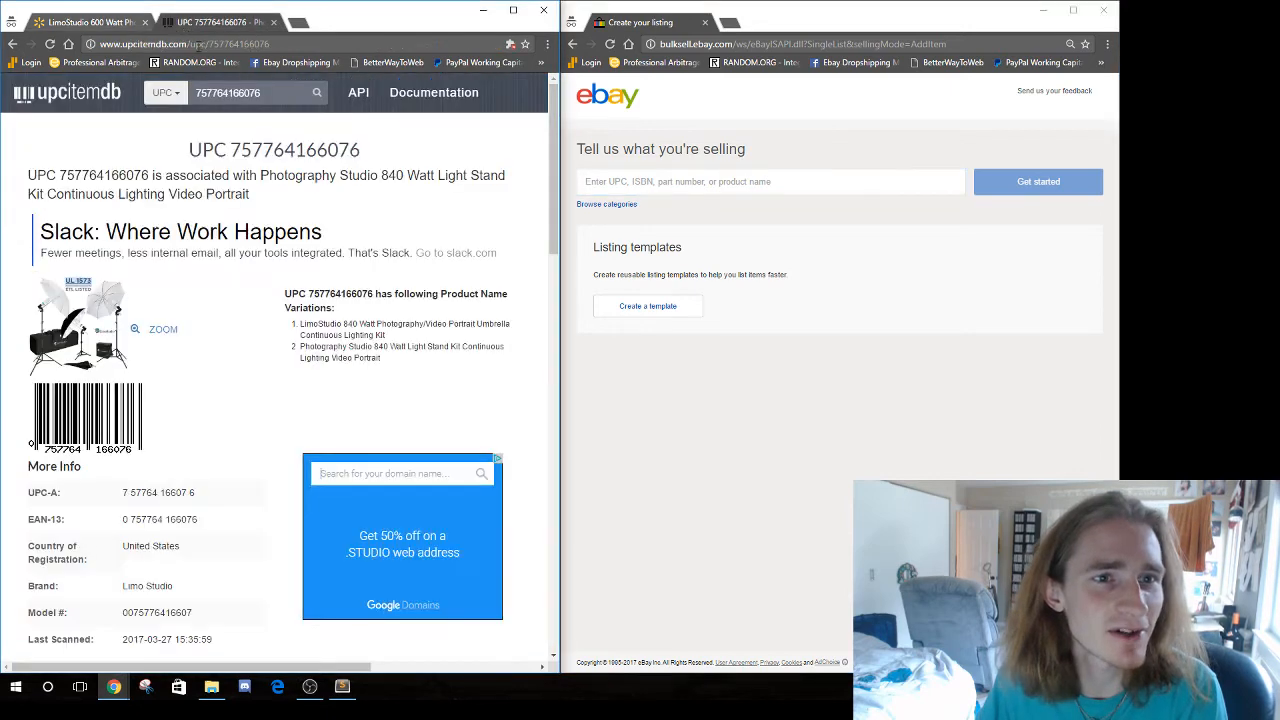
double_click(217, 91)
key("ctrl+c")
left_click(697, 180)
key("ctrl+v")
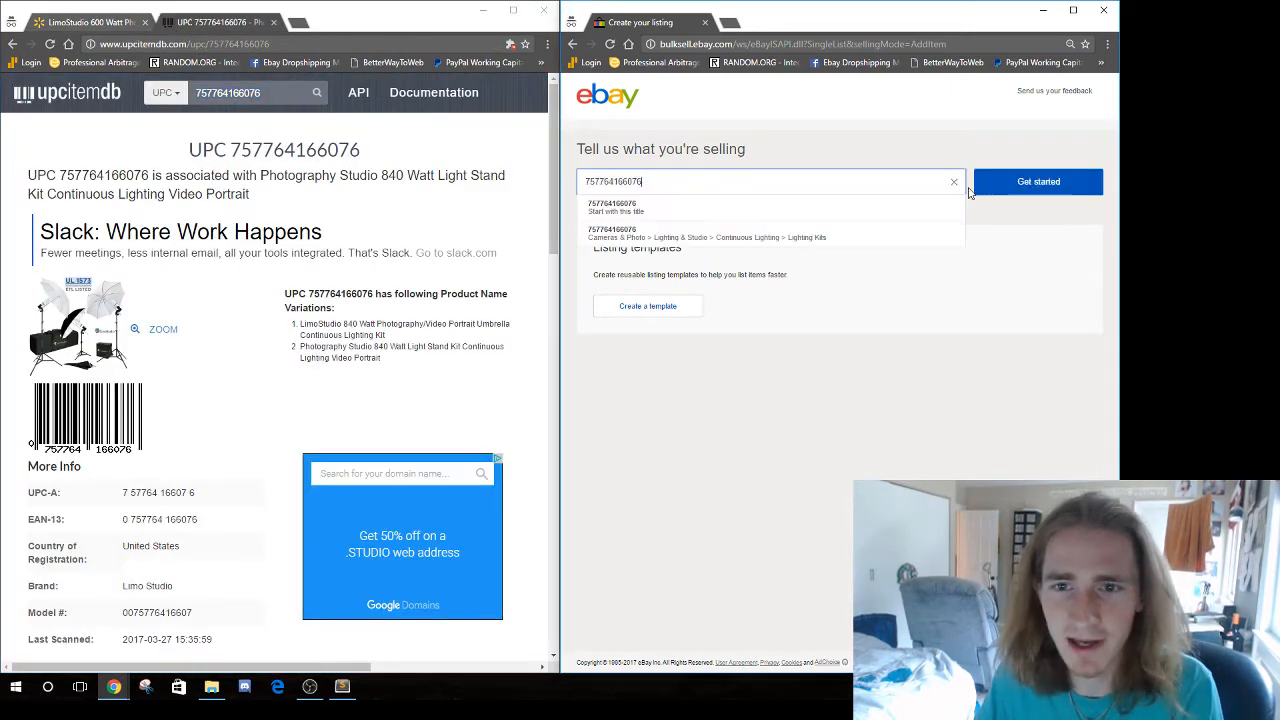
left_click(1024, 181)
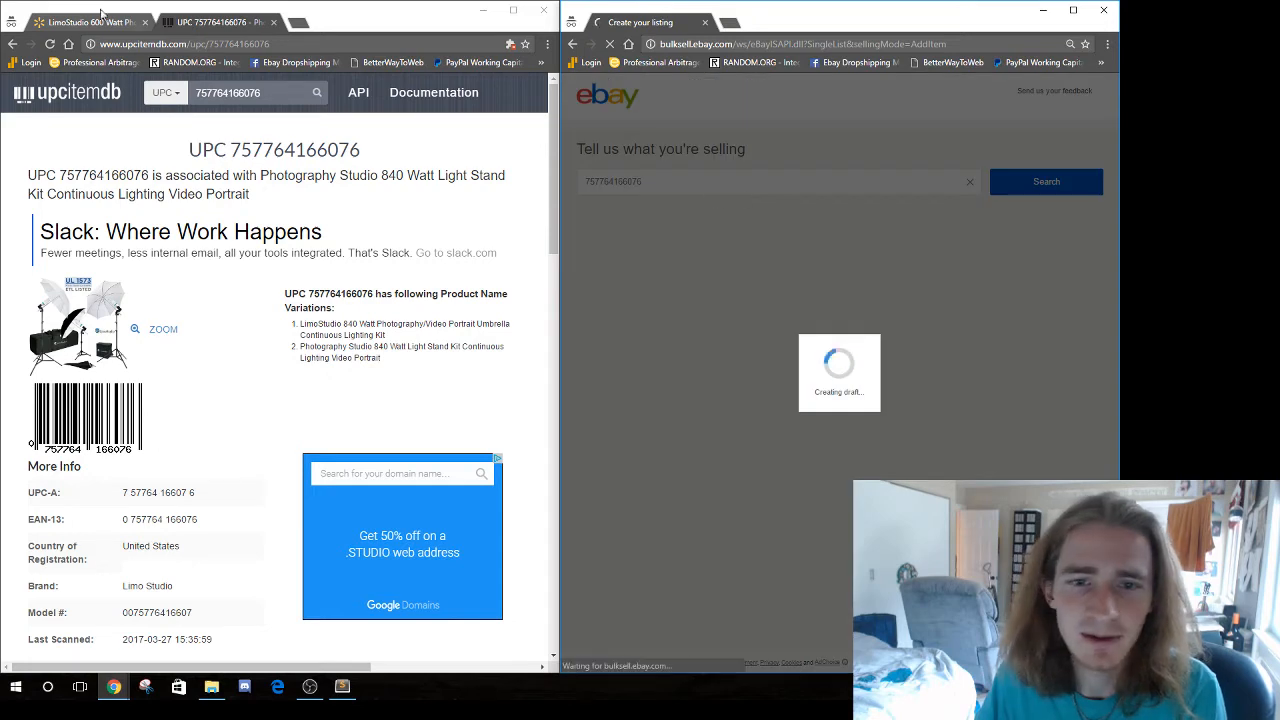
left_click(90, 22)
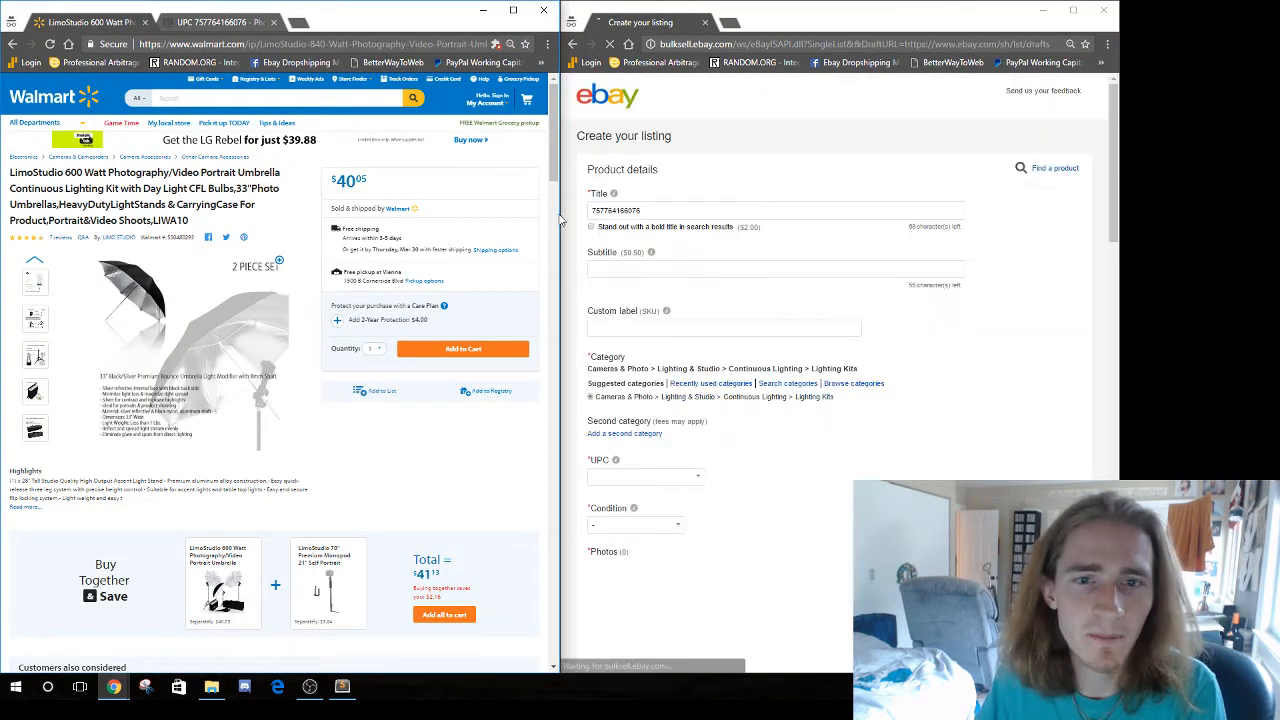
scroll(660, 320, "down", 2)
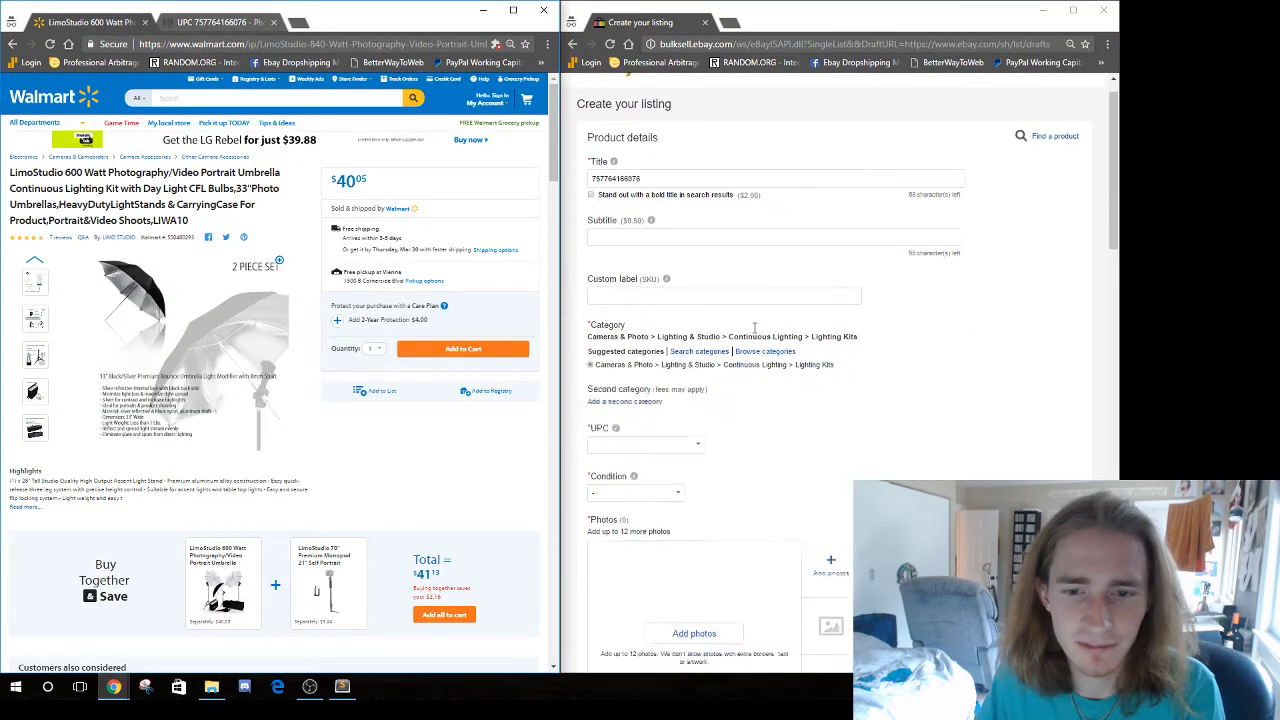
left_click(627, 345)
key("ctrl+v")
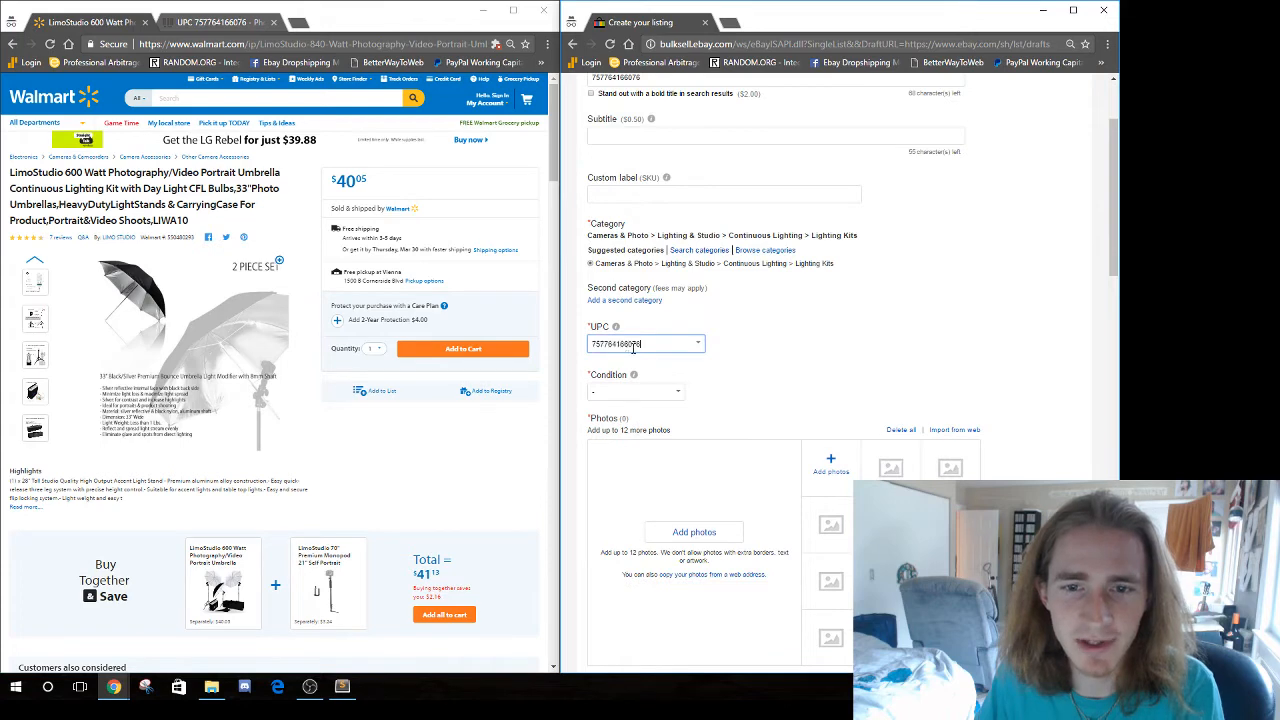
scroll(850, 362, "up", 2)
left_click_drag(683, 209, 278, 206)
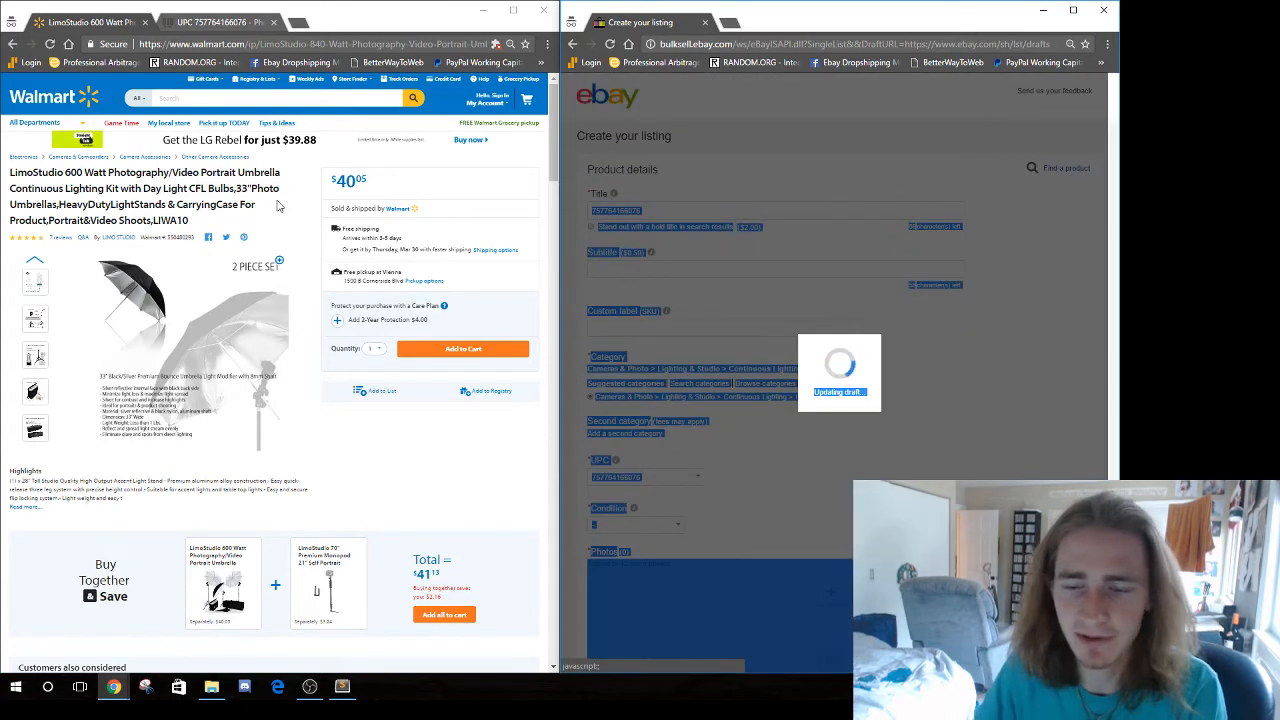
left_click(652, 222)
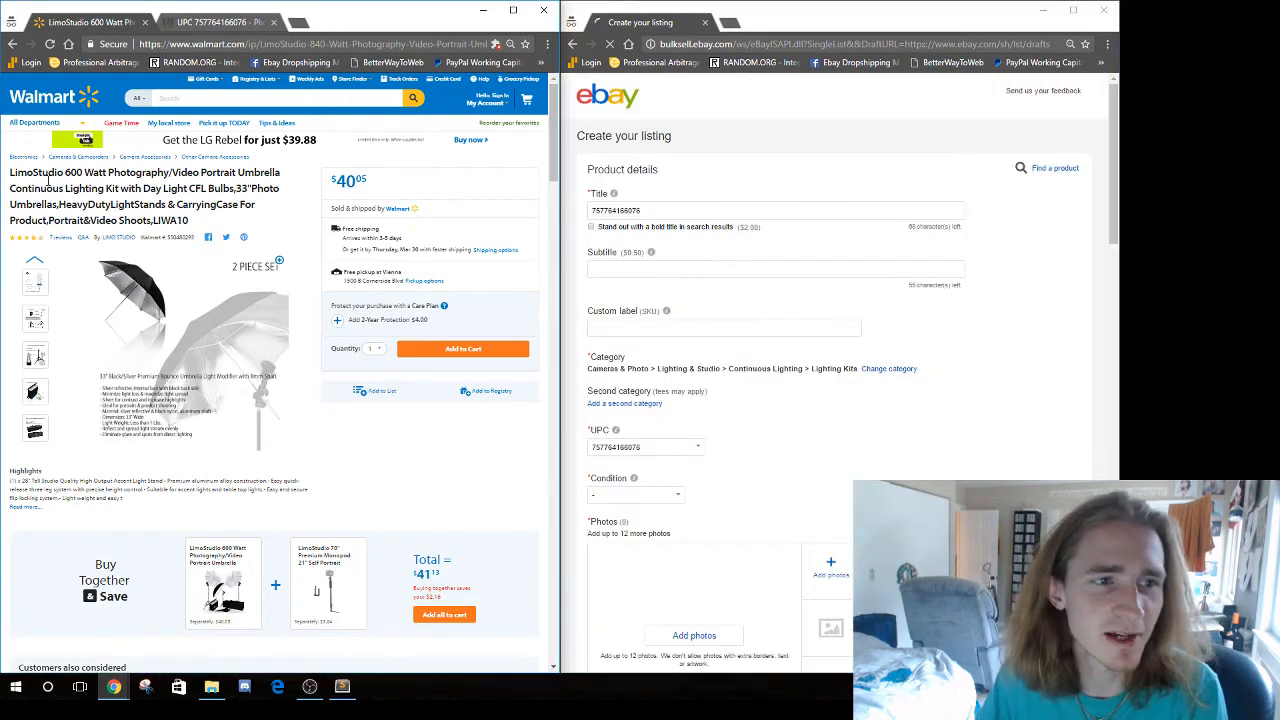
Open title-builder.com/title-builder in a new tab beside the UPC page and dismiss the CrazyLister ad
left_click_drag(10, 172, 46, 189)
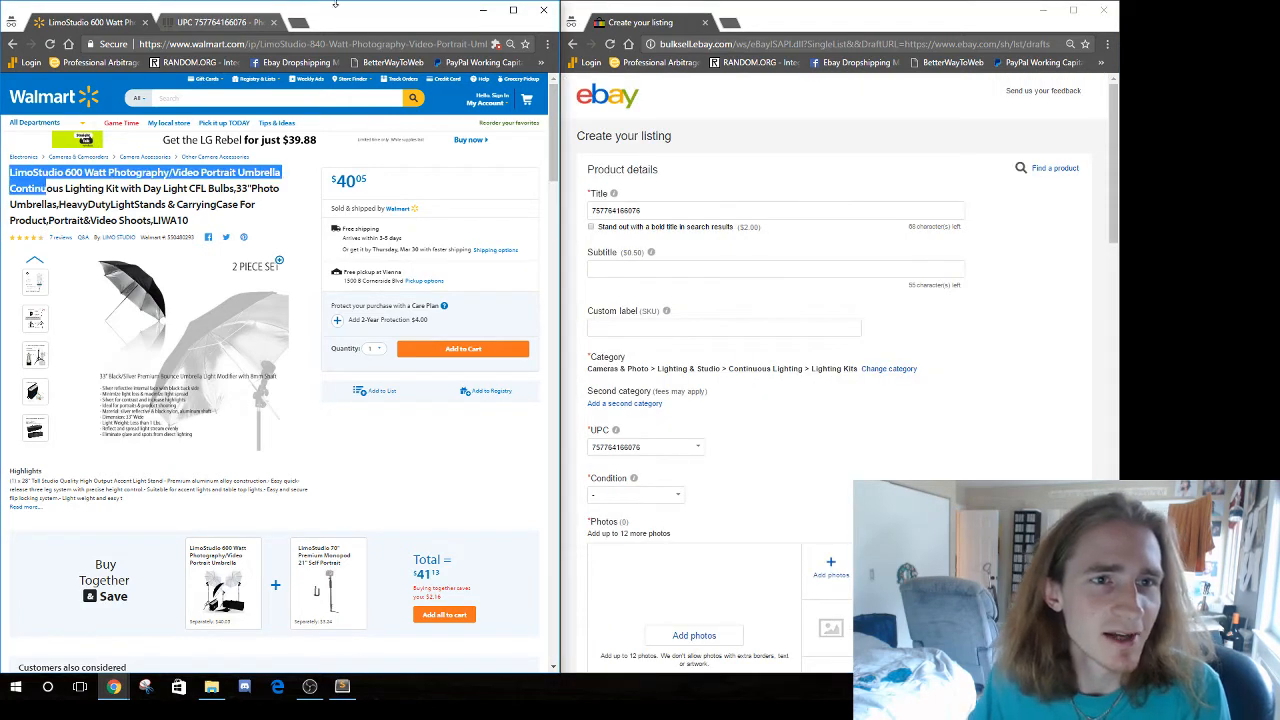
left_click(298, 22)
type("title-builder.com/title-builder")
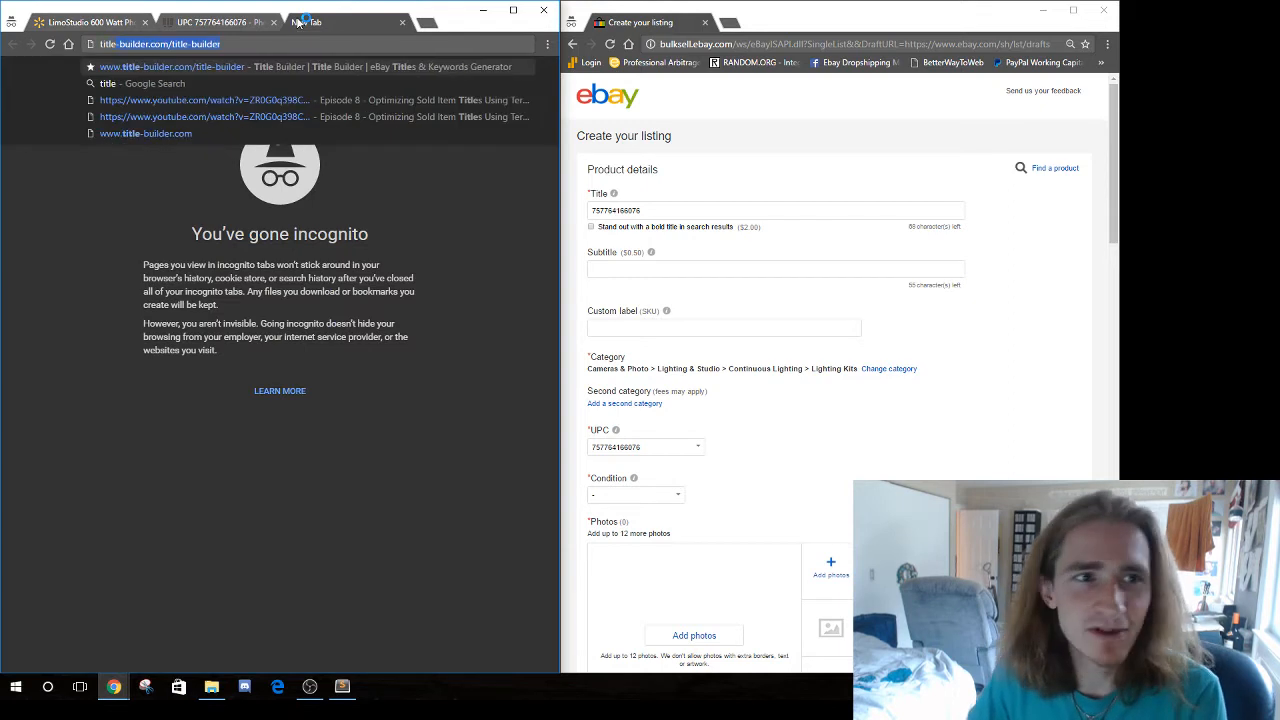
key("Return")
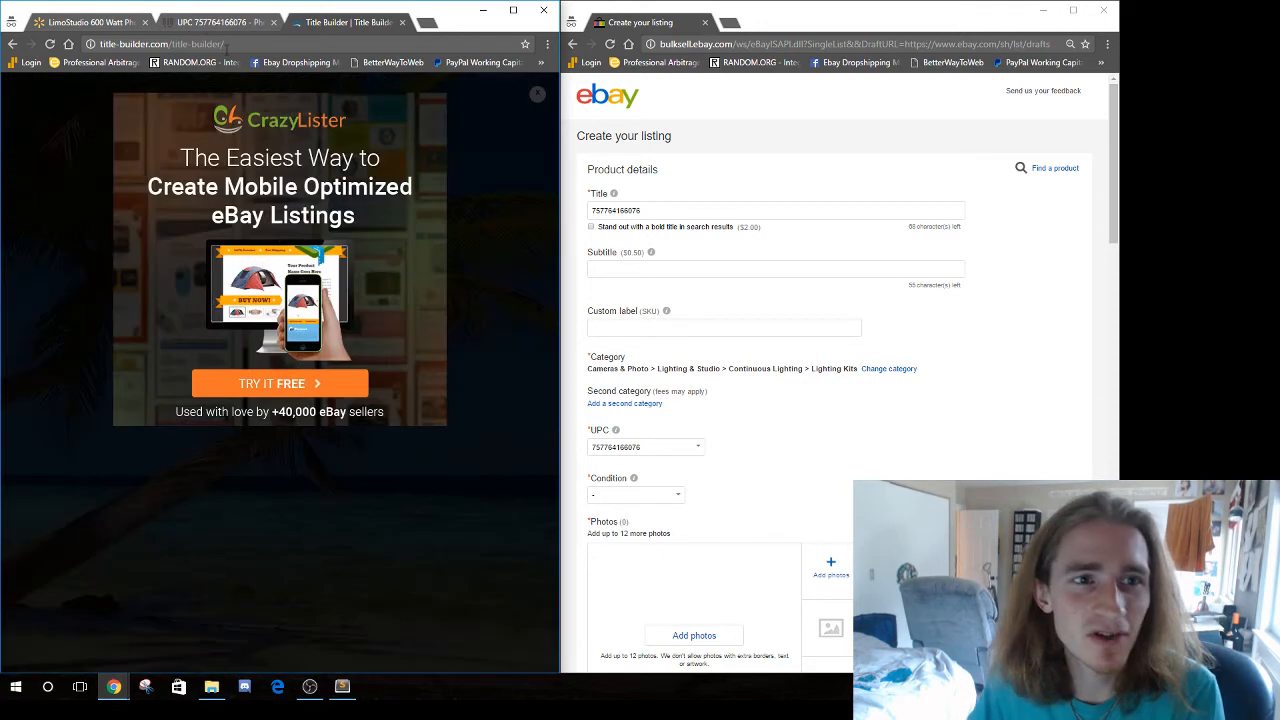
left_click(537, 94)
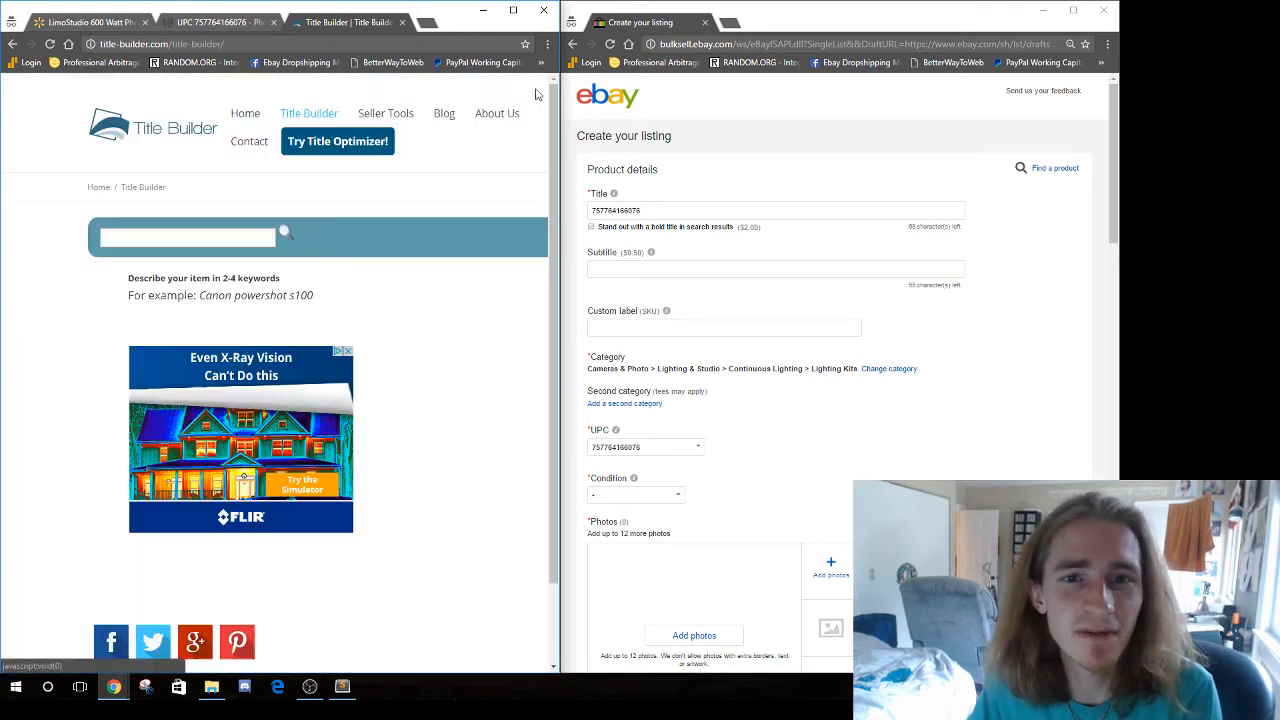
left_click(261, 44)
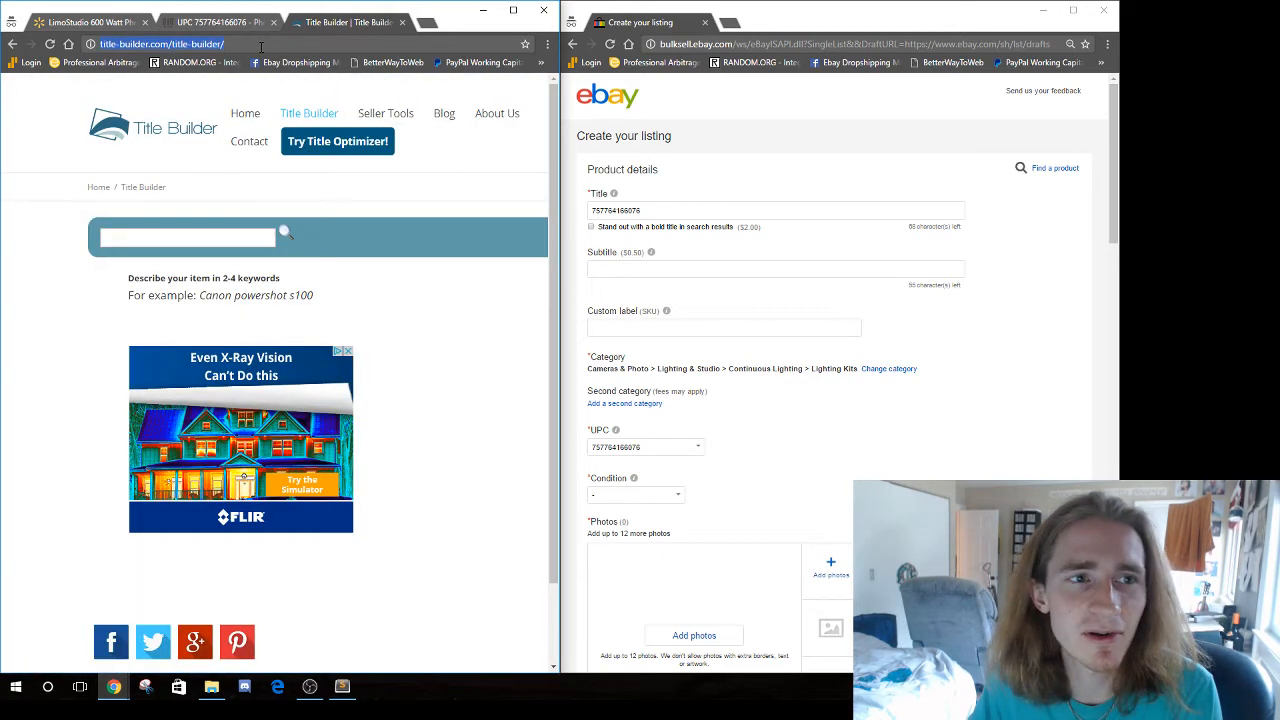
Search Title Builder for "photography studio" and examine the suggested category, keywords and title
left_click(201, 236)
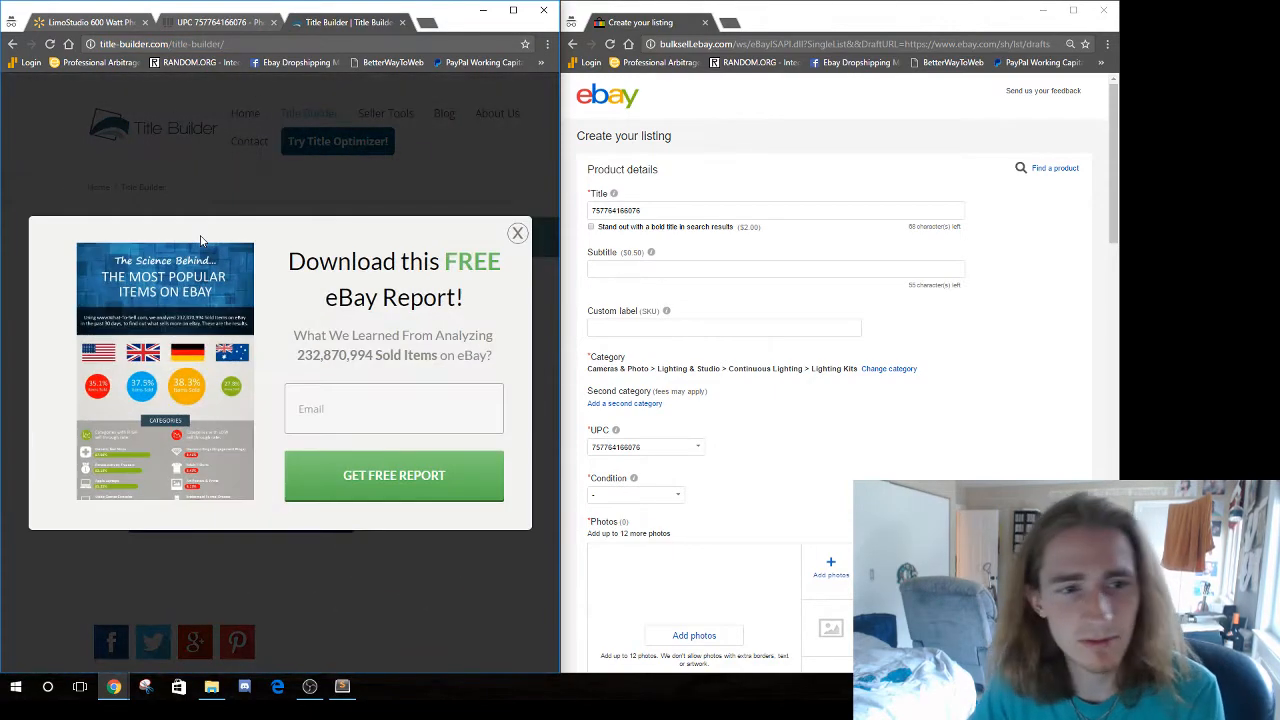
left_click(517, 233)
type("photography studio")
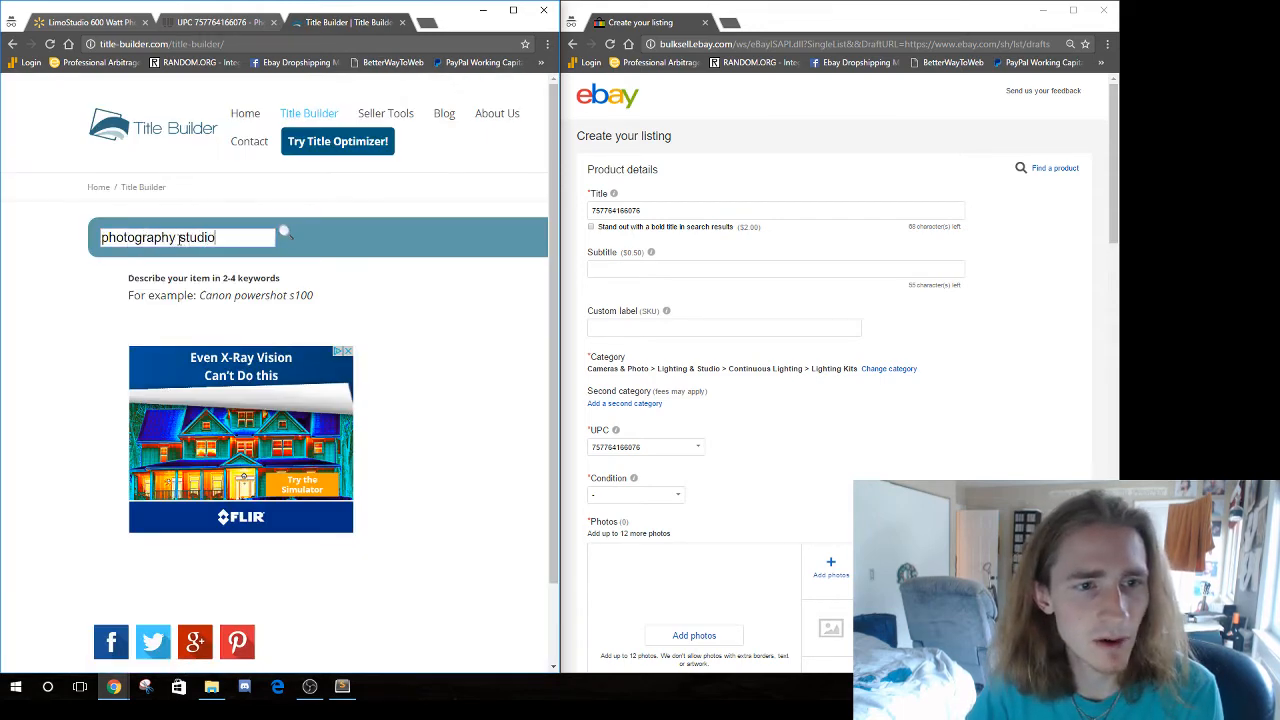
key("Return")
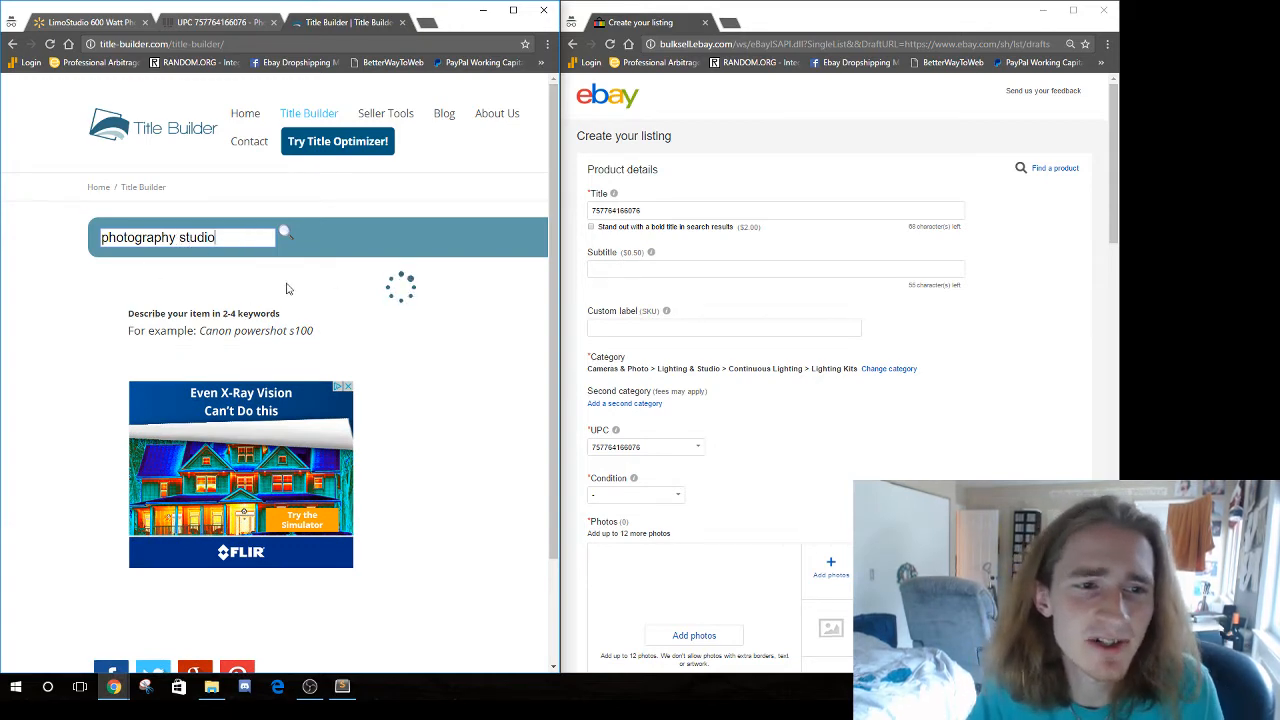
scroll(350, 340, "down", 2)
scroll(371, 380, "up", 2)
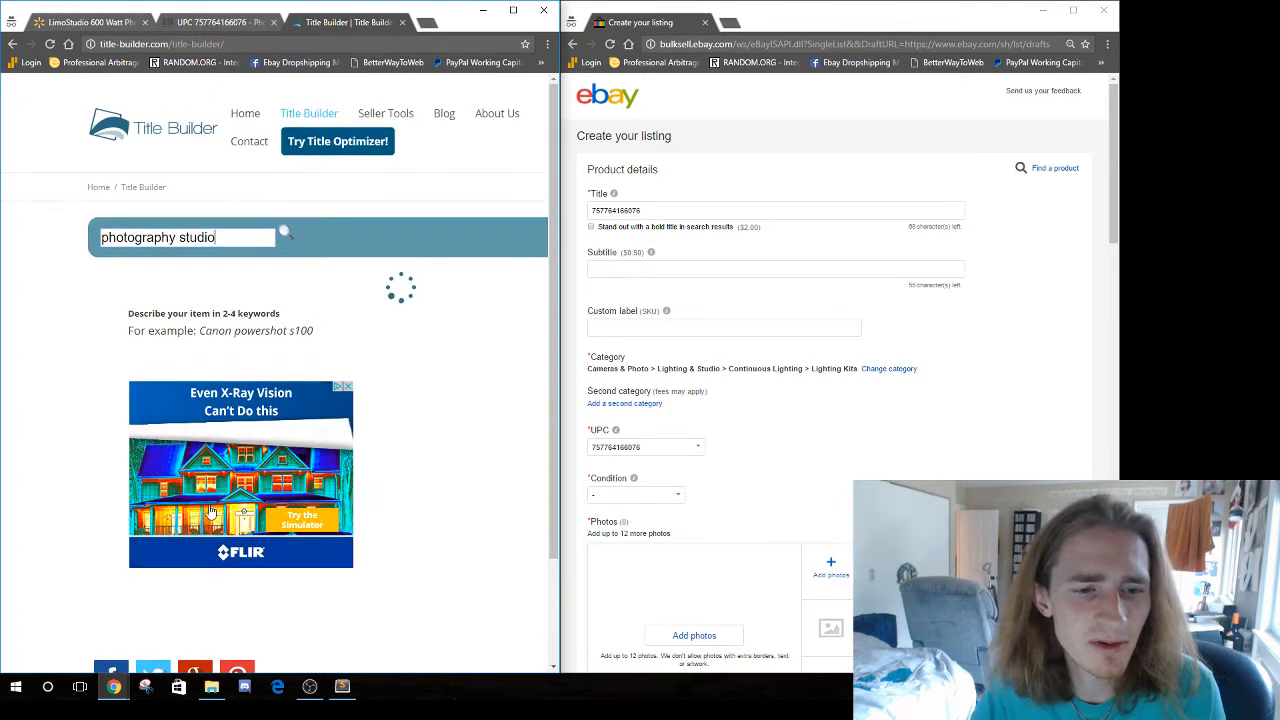
scroll(406, 347, "down", 2)
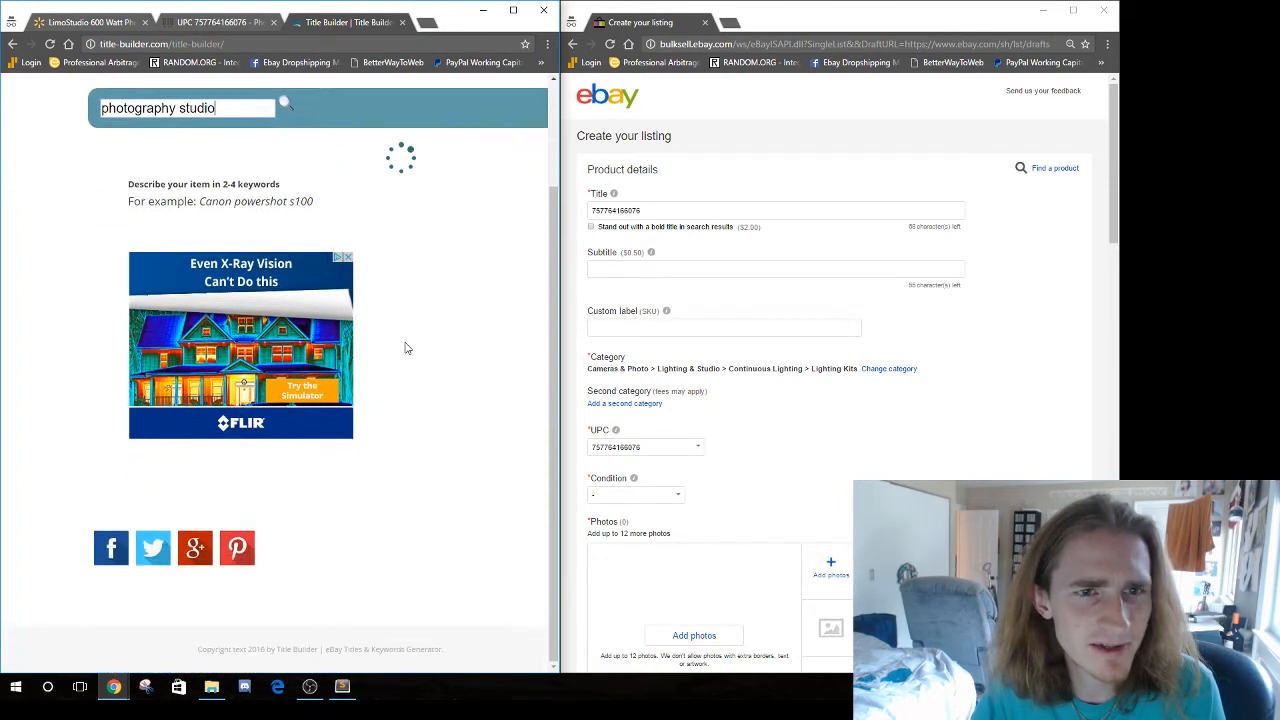
scroll(406, 347, "up", 2)
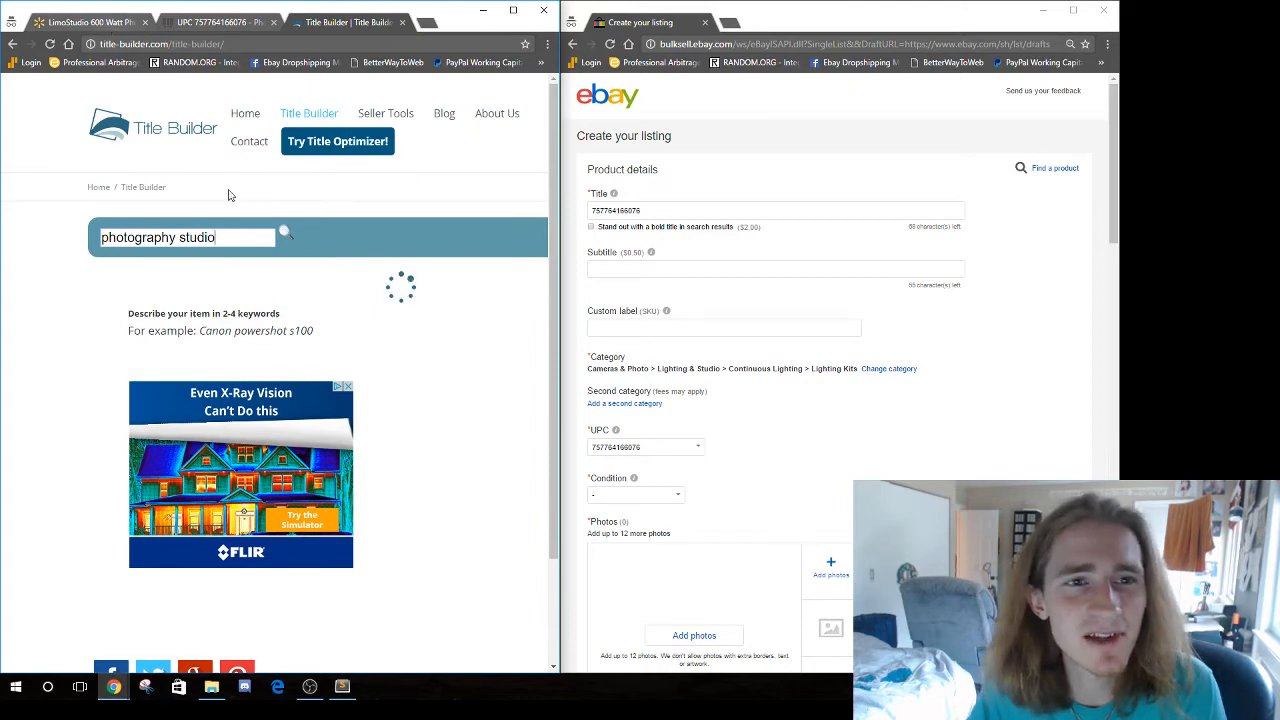
scroll(290, 590, "down", 2)
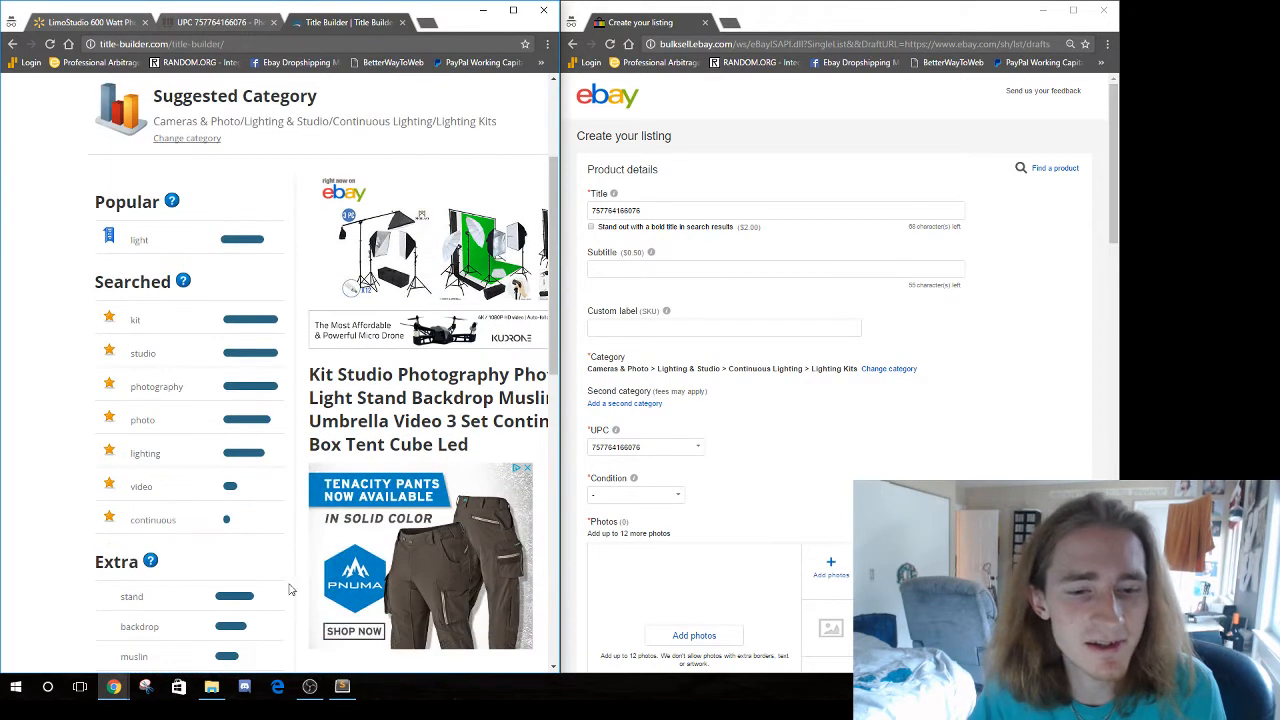
double_click(441, 403)
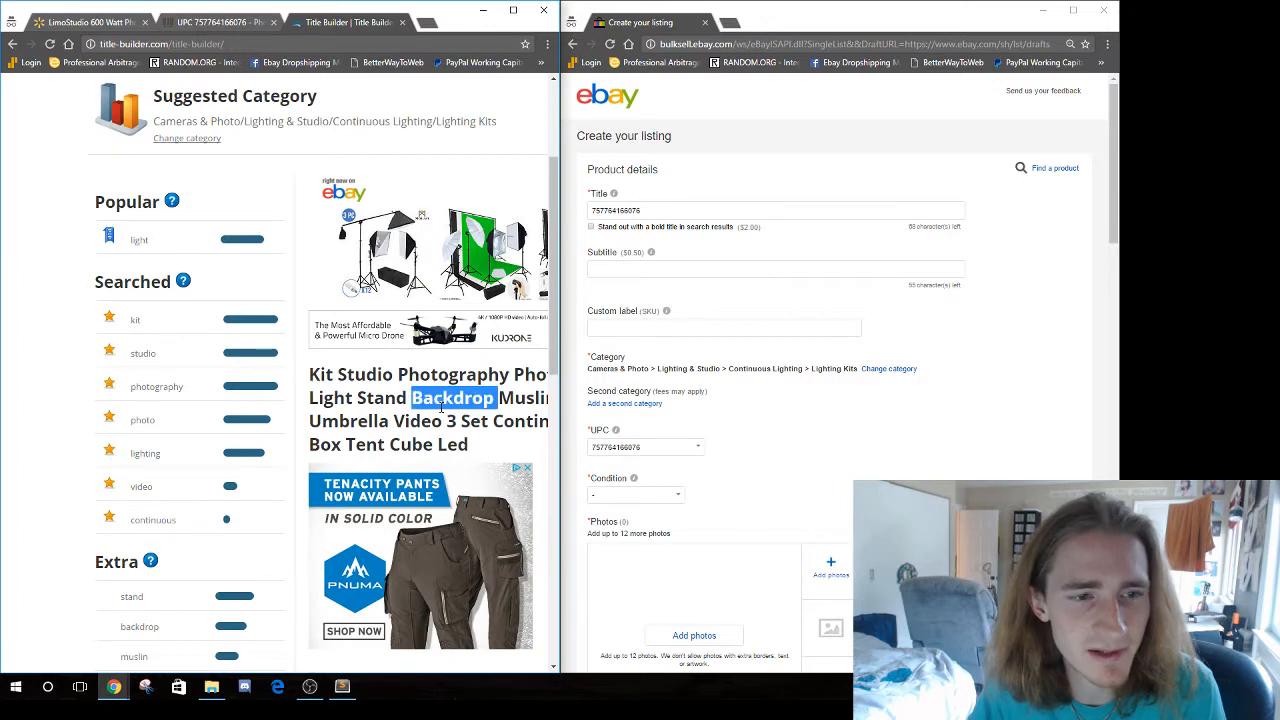
double_click(139, 239)
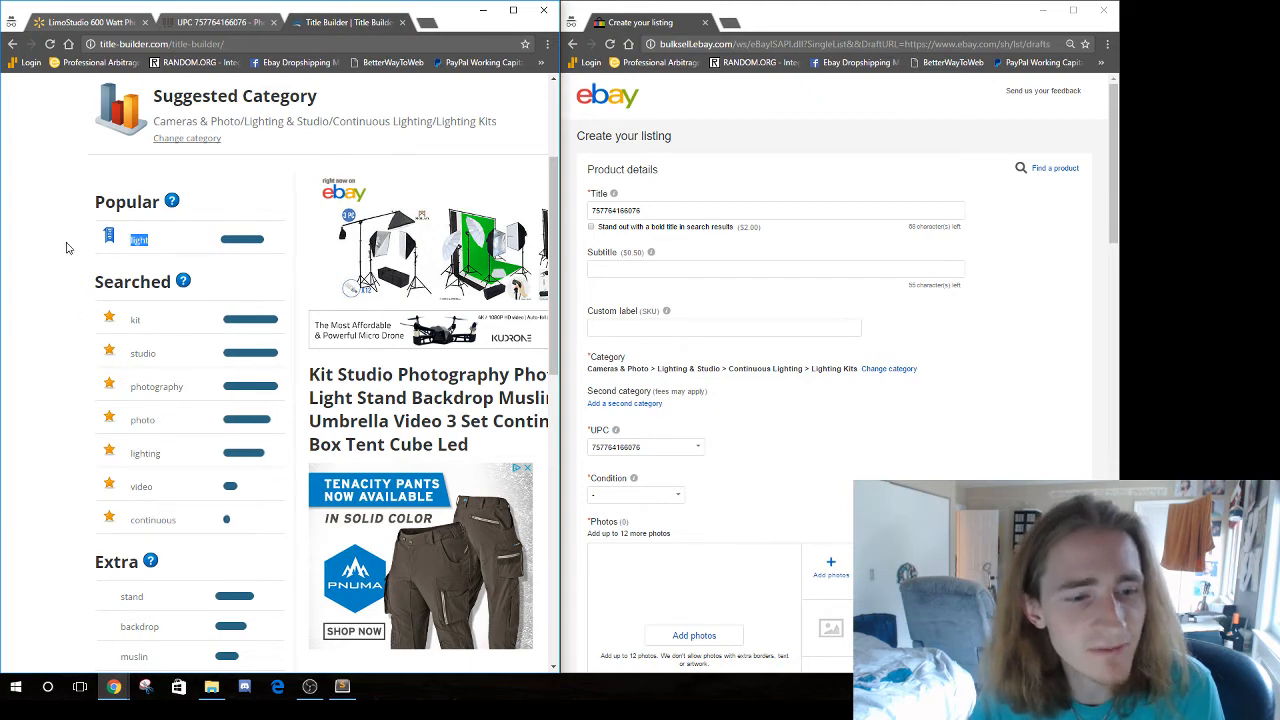
Replace the eBay listing title with "LimoStudio 600 Watt Photography Video Portrait Umbrella Continuous Lighting Kit", taken from the Walmart product name
left_click(78, 22)
left_click(155, 202)
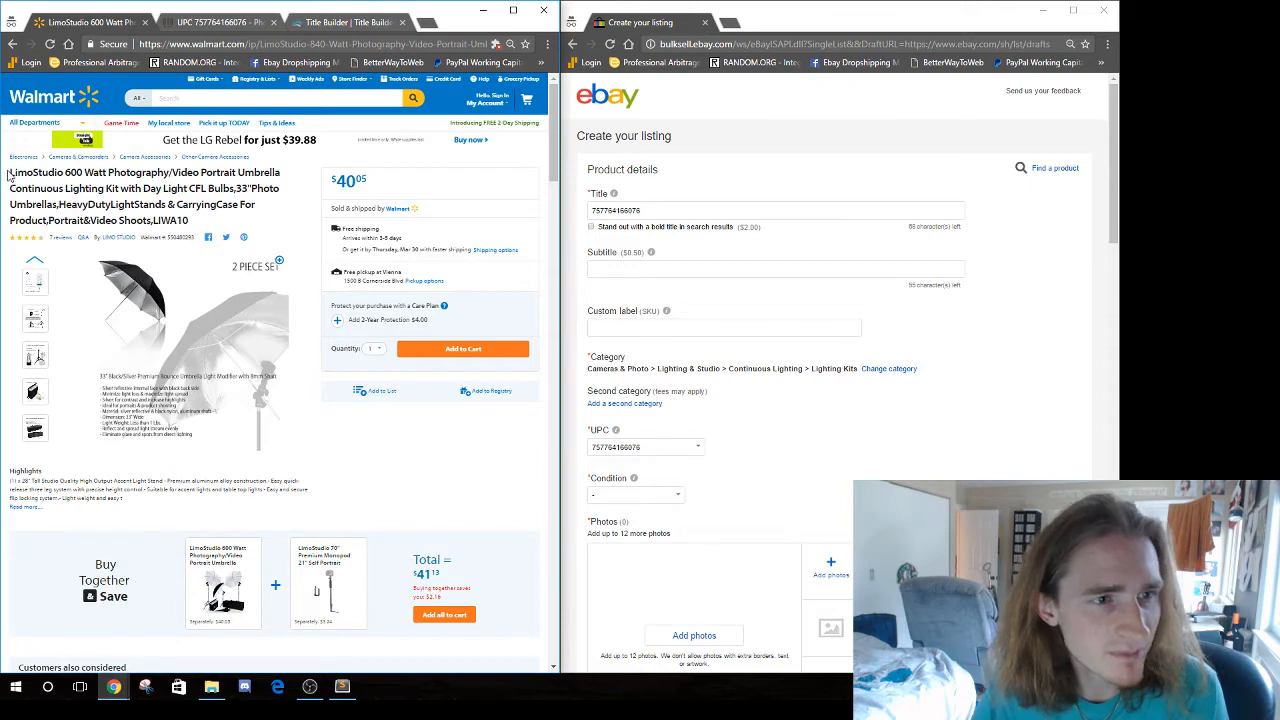
left_click_drag(9, 176, 119, 188)
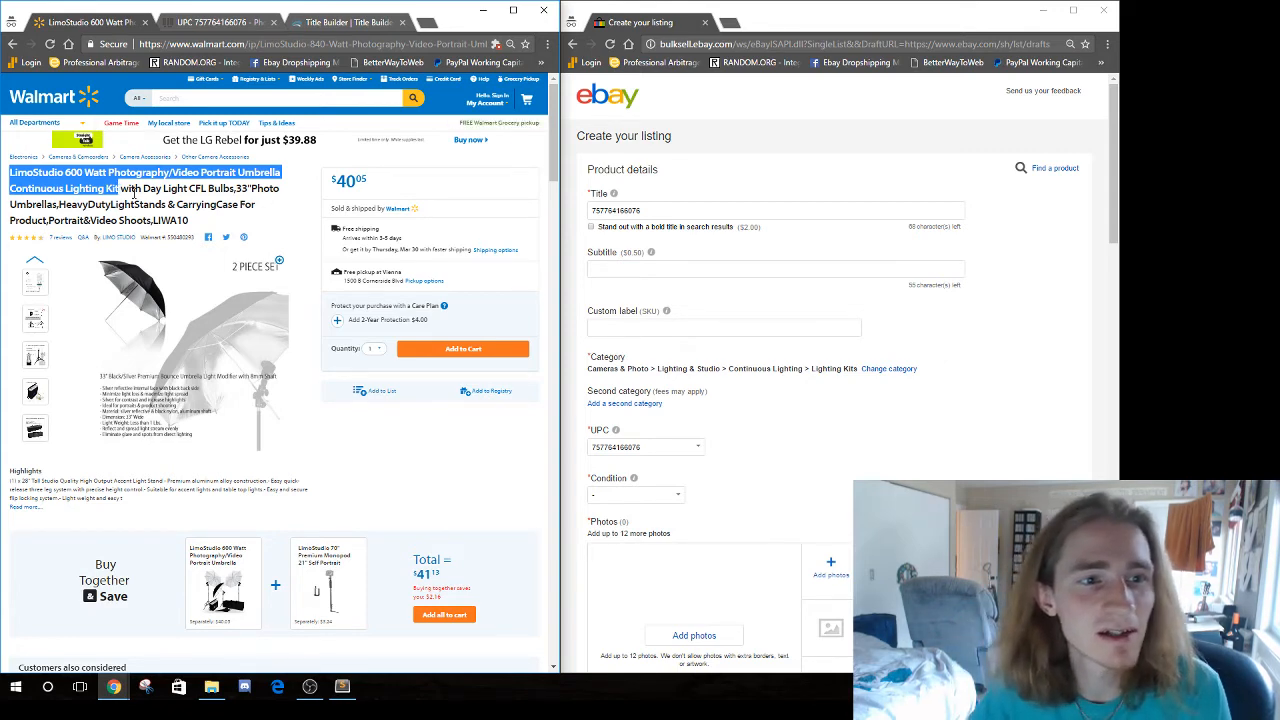
left_click(37, 174)
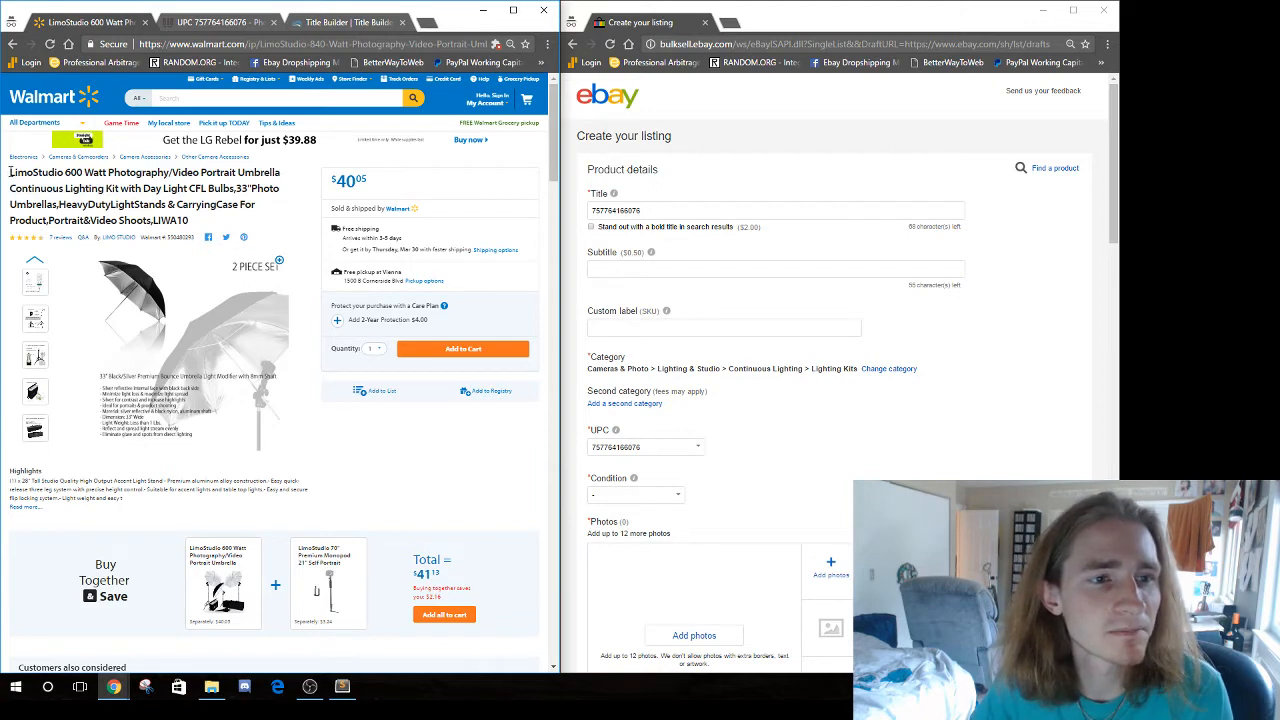
left_click_drag(10, 172, 120, 188)
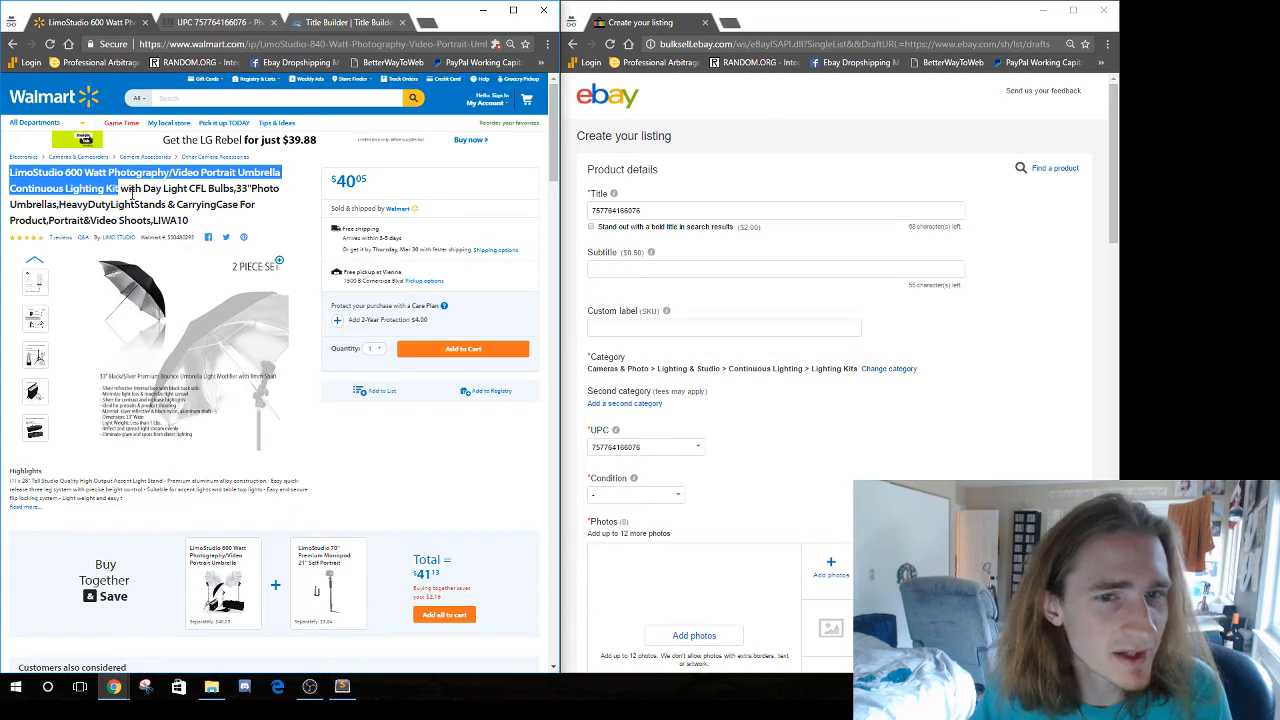
left_click(760, 210)
key("ctrl+a")
key("ctrl+v")
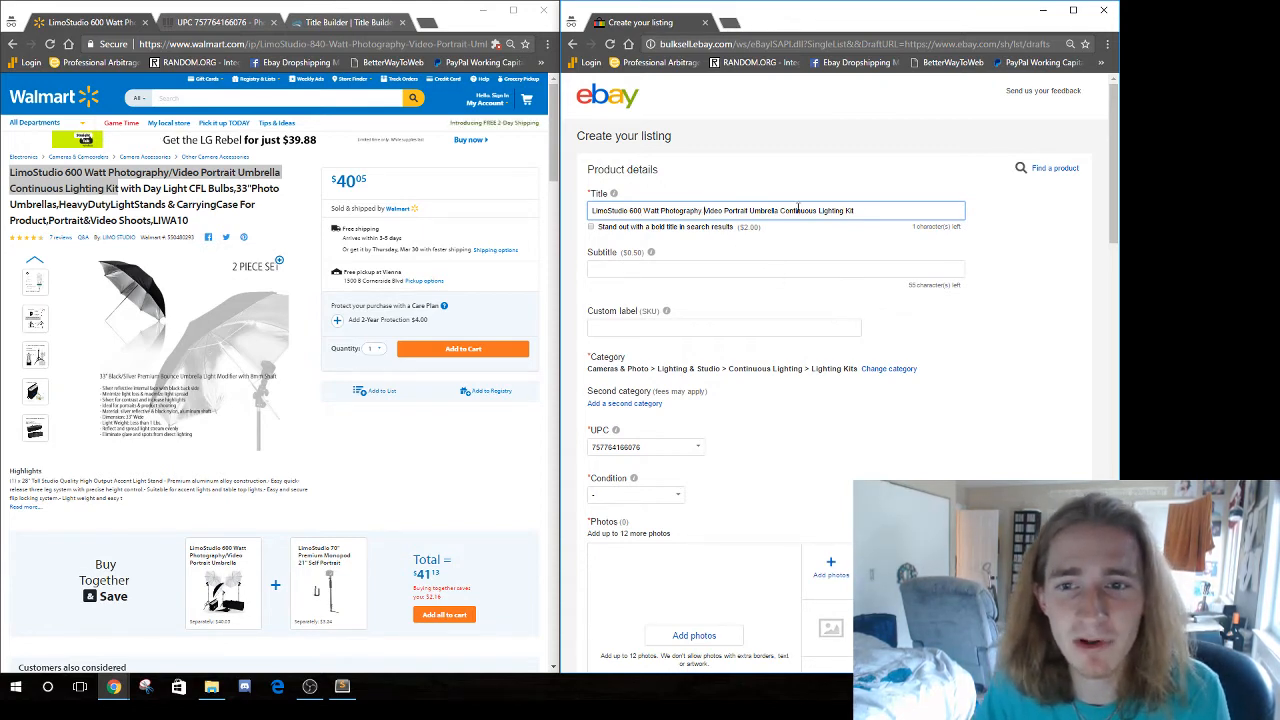
double_click(218, 205)
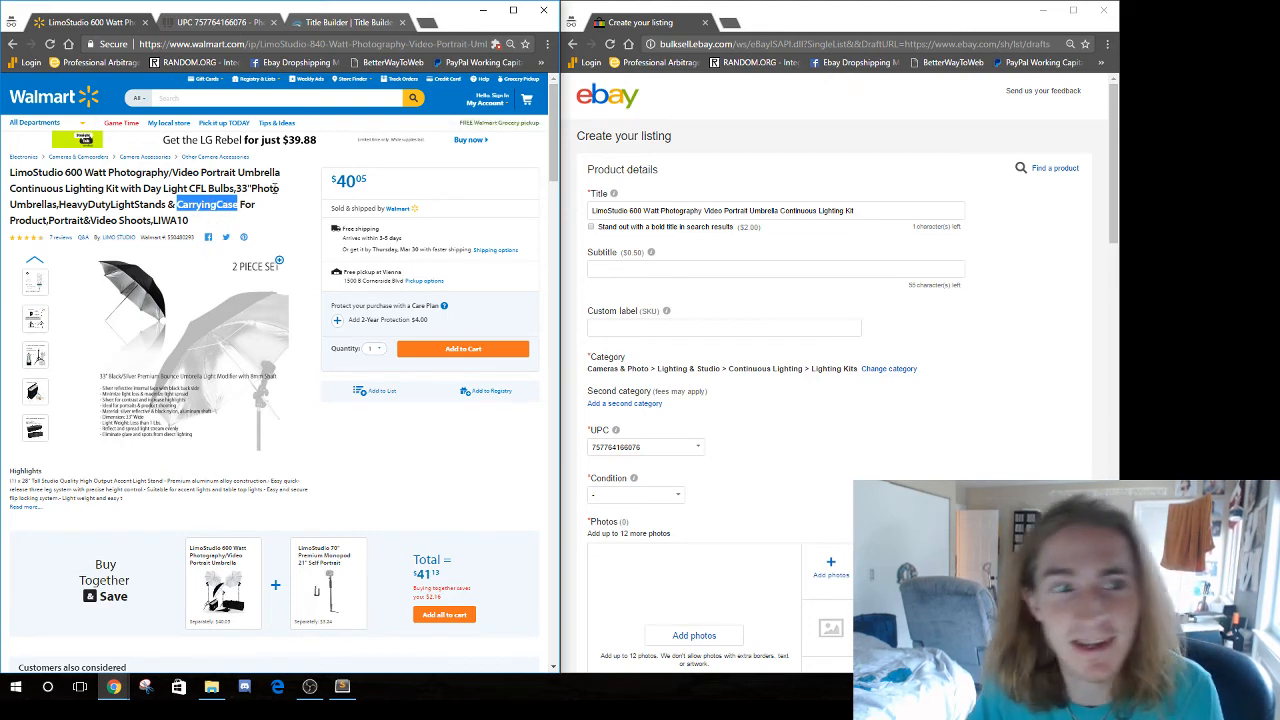
left_click(762, 210)
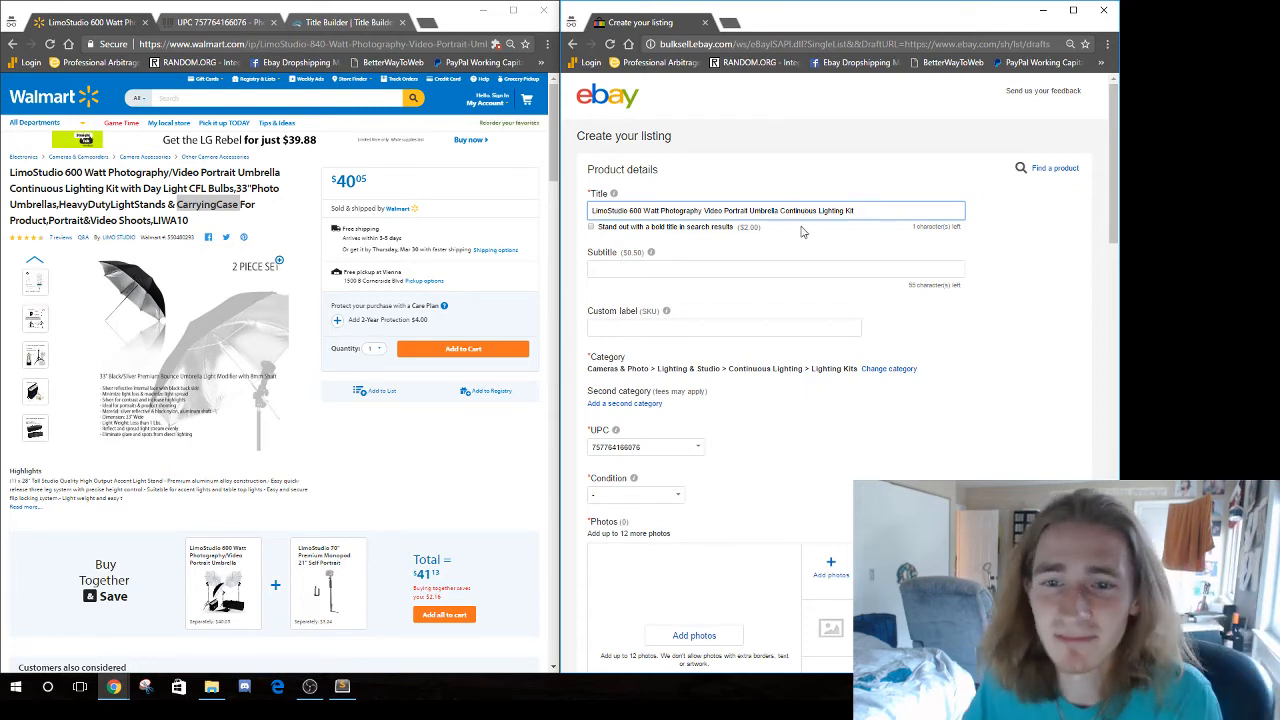
triple_click(873, 210)
left_click(873, 210)
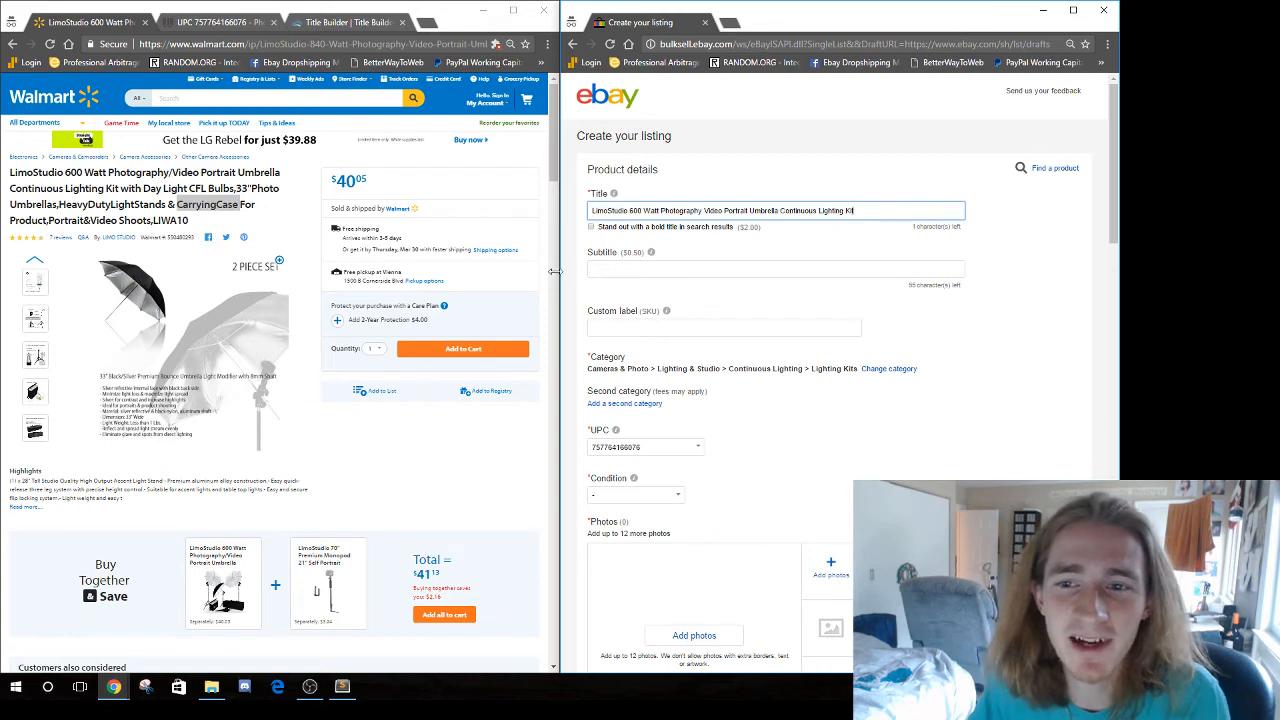
Set the eBay listing's item condition to New
scroll(729, 230, "down", 2)
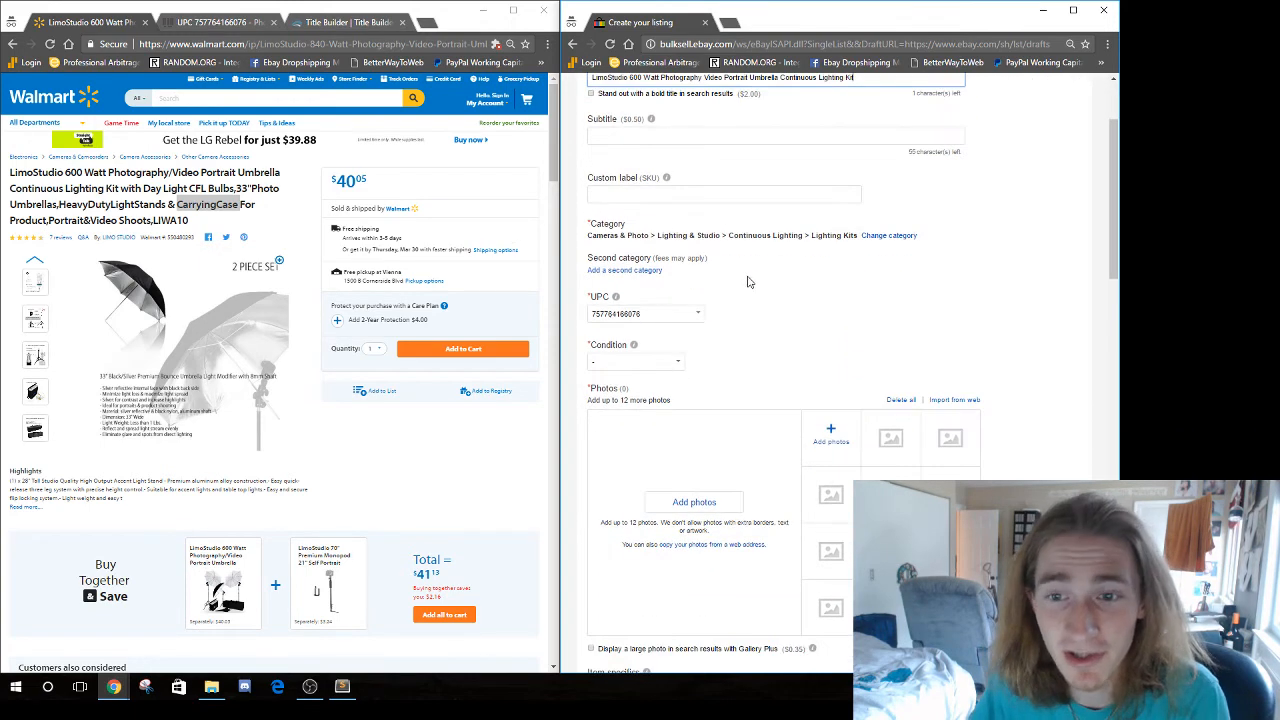
scroll(752, 279, "down", 3)
scroll(717, 329, "up", 2)
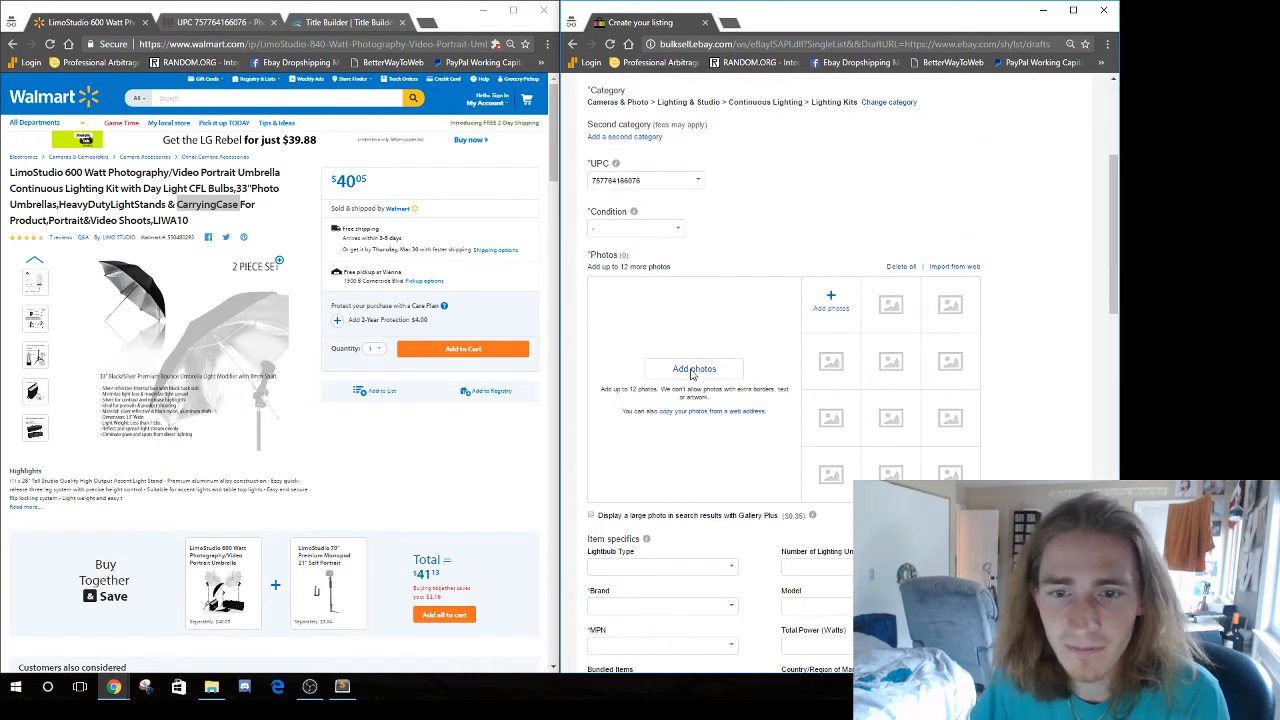
left_click(670, 228)
left_click(620, 252)
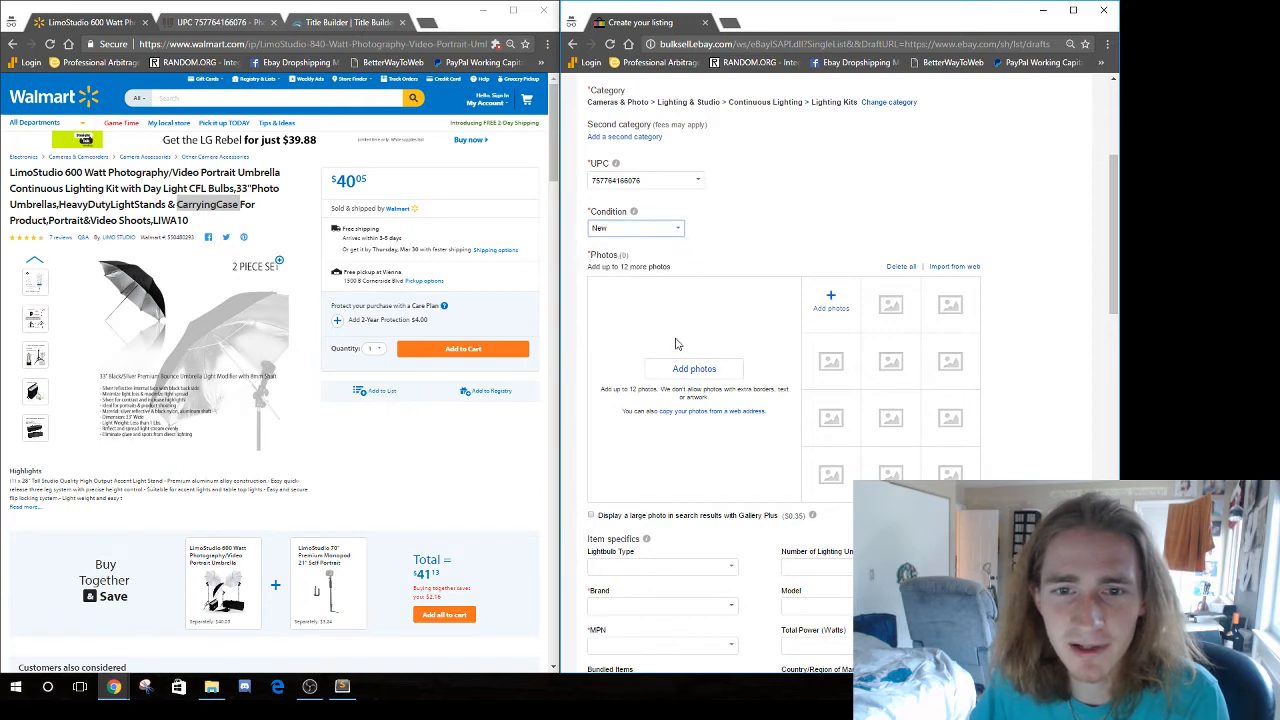
Add the four product photos a, b, c and d from the Dropshipping Manual pictures folder to the eBay listing
left_click(703, 370)
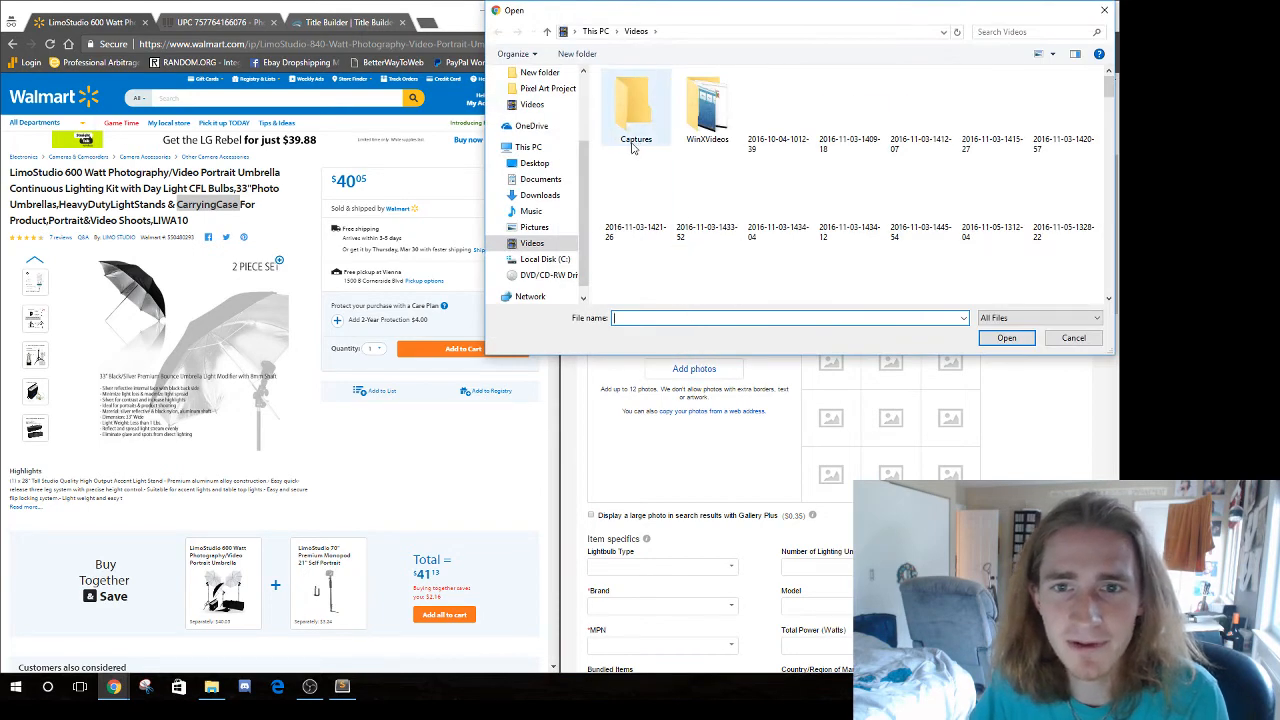
scroll(779, 175, "down", 1)
left_click(540, 72)
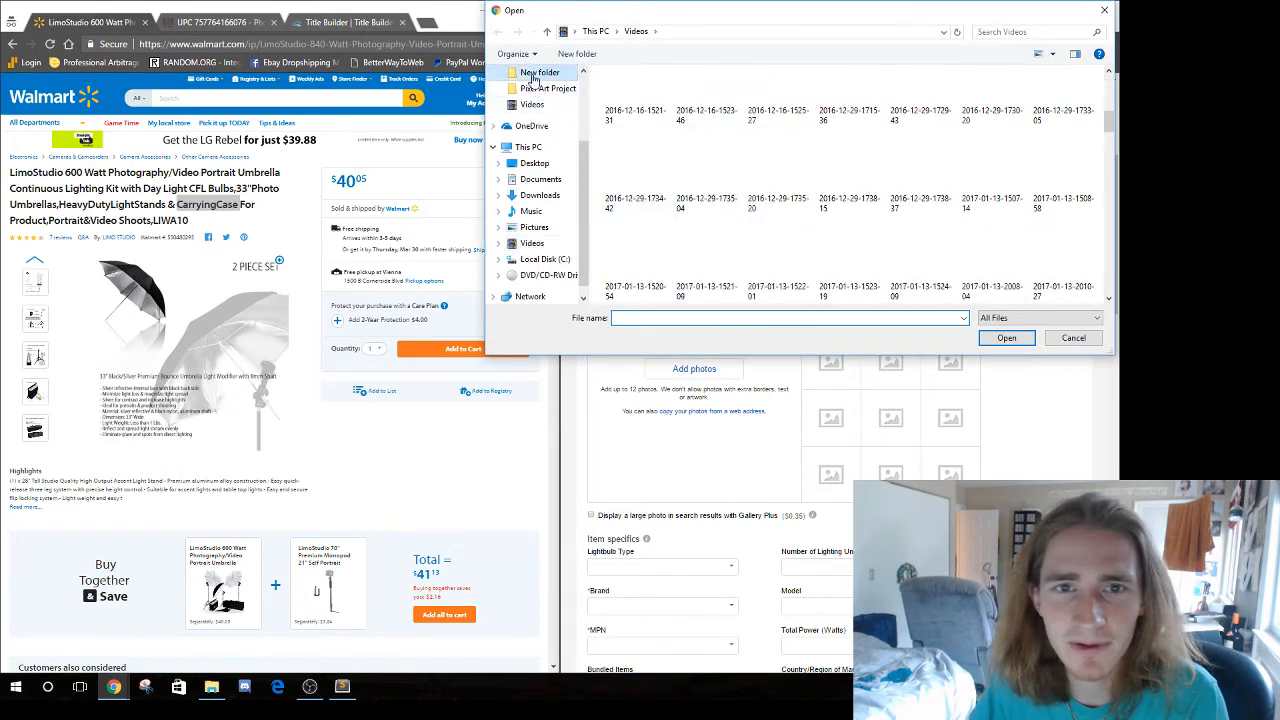
scroll(565, 107, "up", 1)
left_click(548, 88)
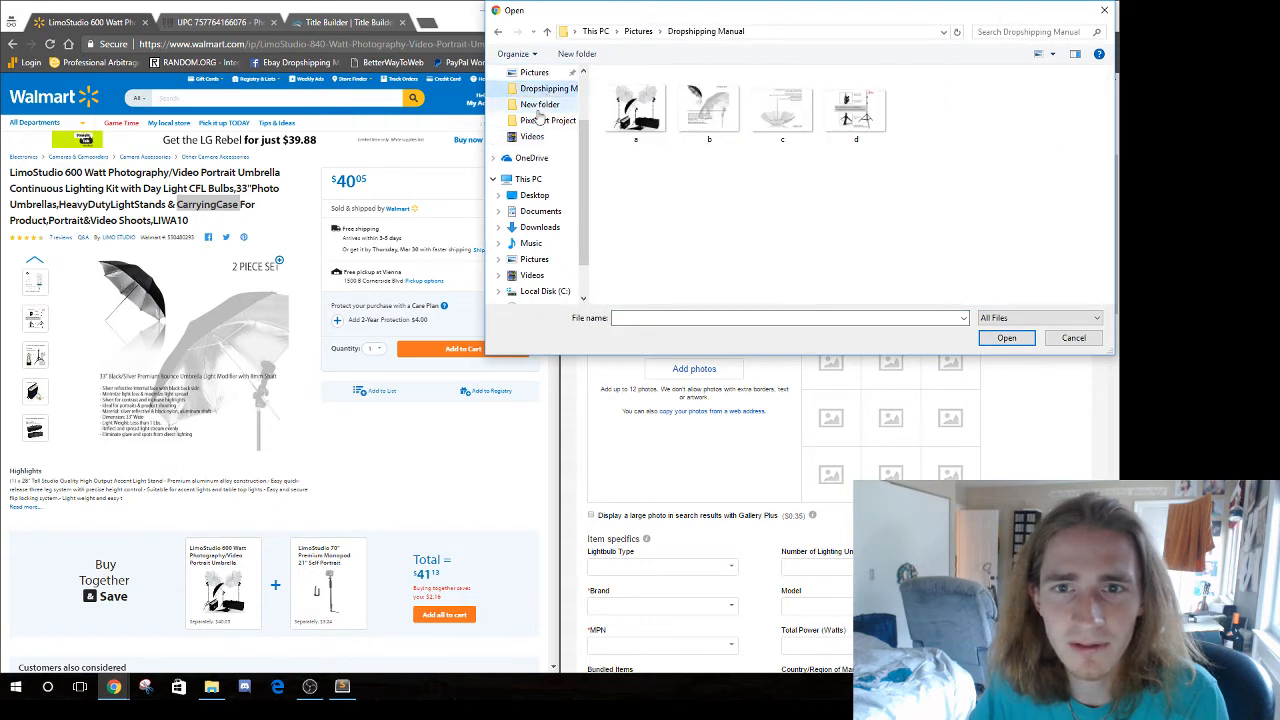
left_click(636, 108)
left_click(856, 108, "shift")
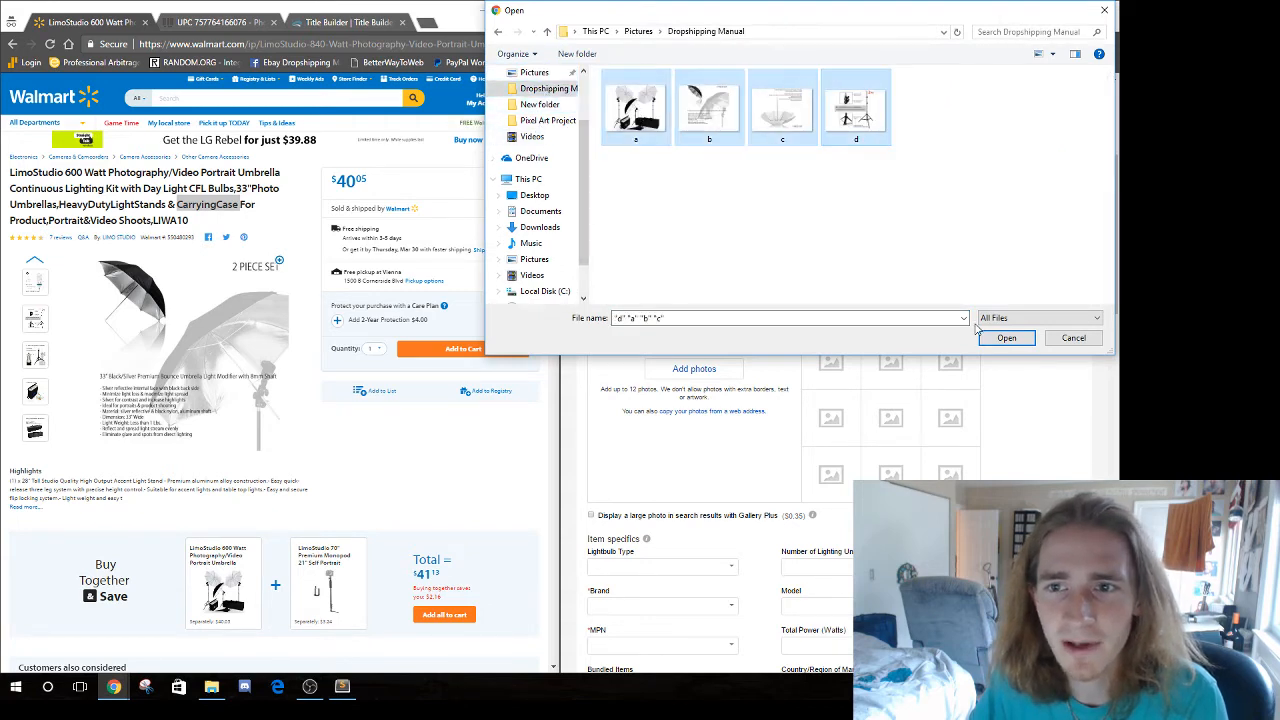
left_click(1007, 338)
Set the Brand item specific to the suggested Limo Studio entry
scroll(1020, 303, "down", 4)
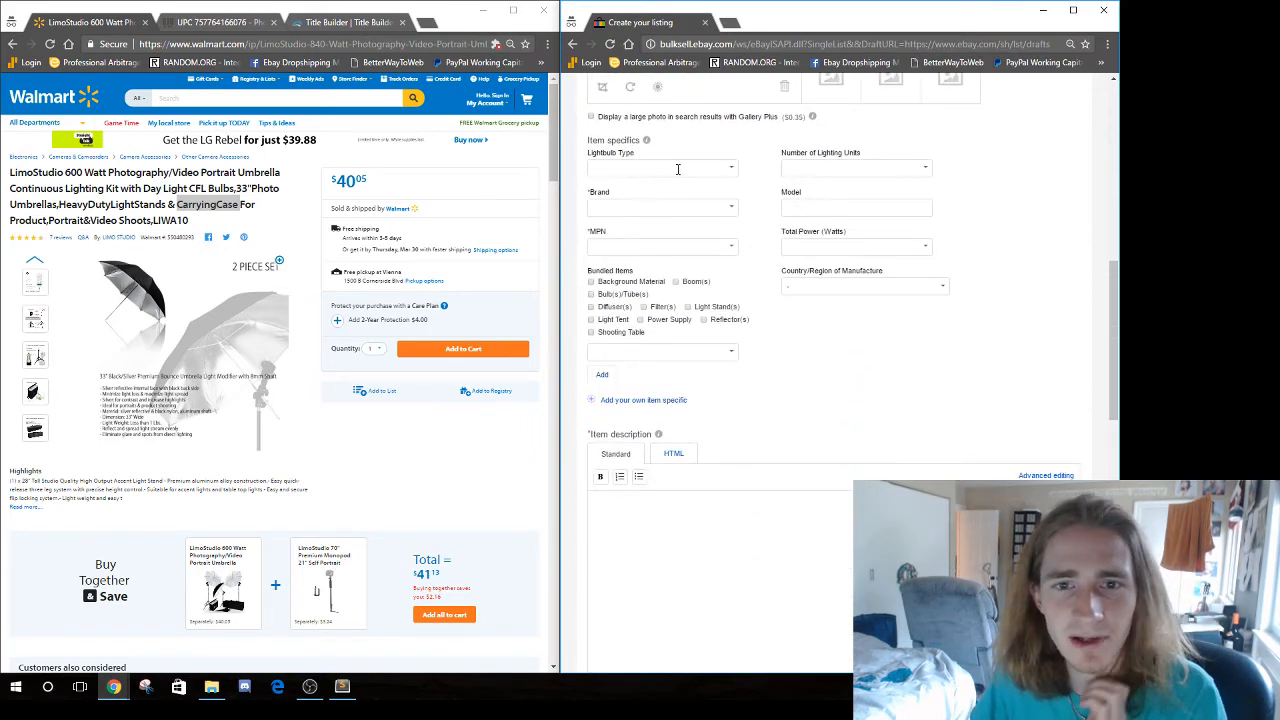
left_click(705, 206)
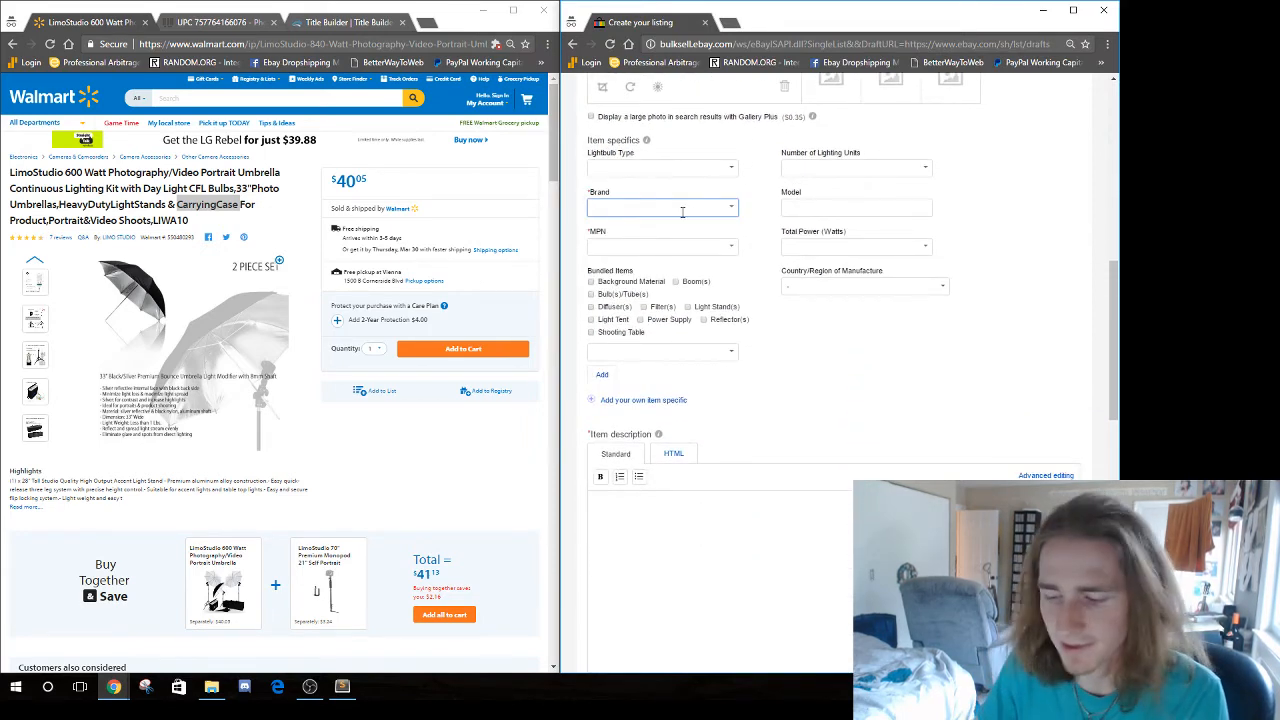
type("LimoSt")
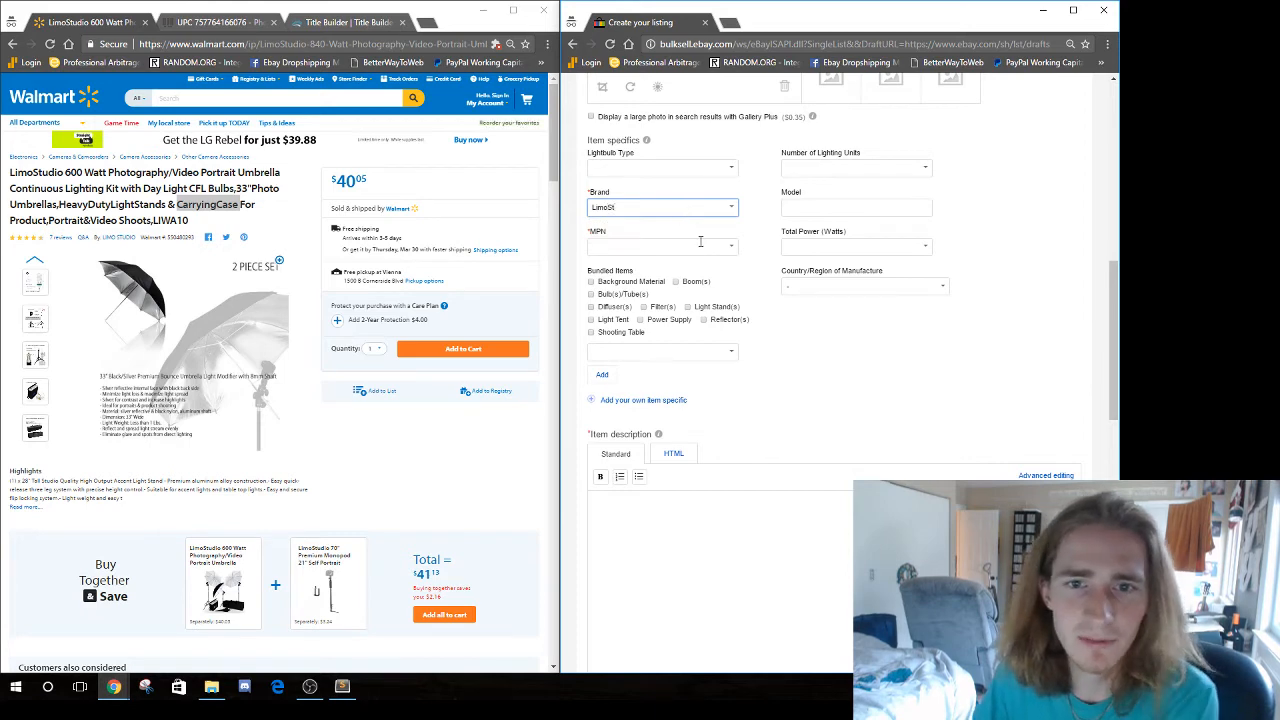
left_click(612, 220)
Copy LIWA10 from the end of the Walmart product name into the listing's MPN and Model item specifics
left_click(640, 247)
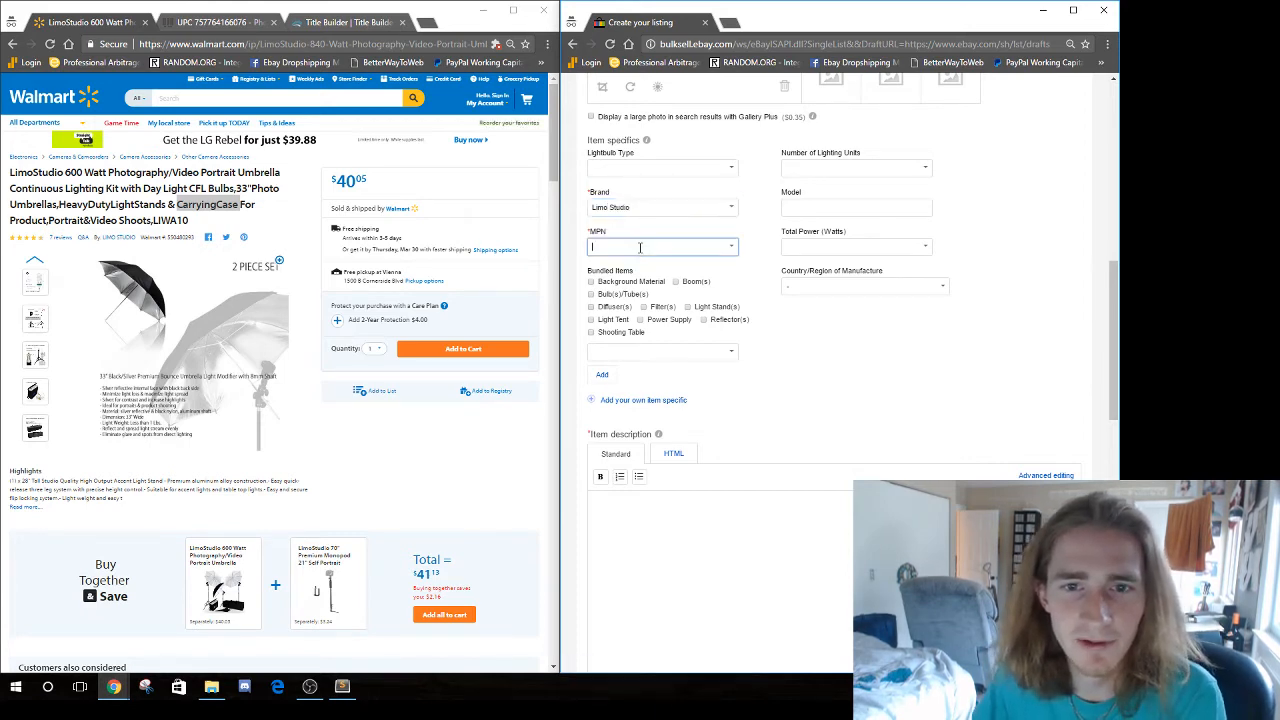
double_click(172, 219)
key("ctrl+c")
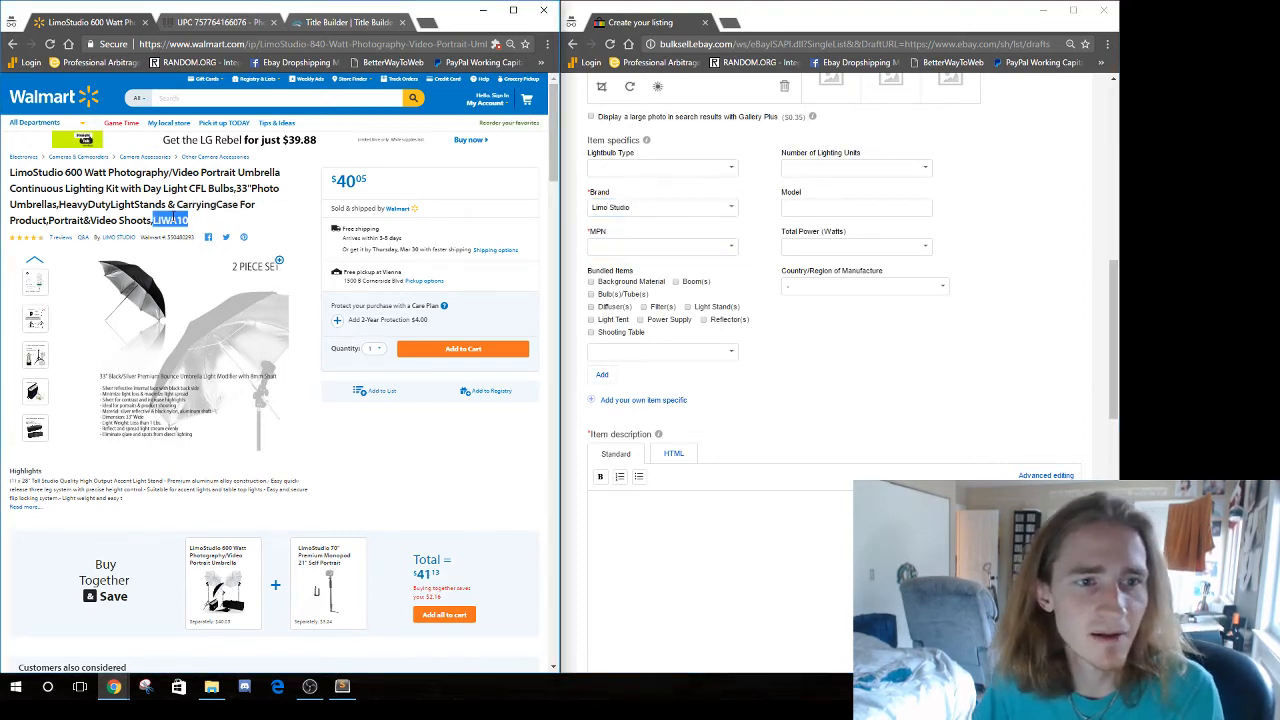
left_click(670, 247)
key("ctrl+v")
left_click(848, 207)
key("ctrl+v")
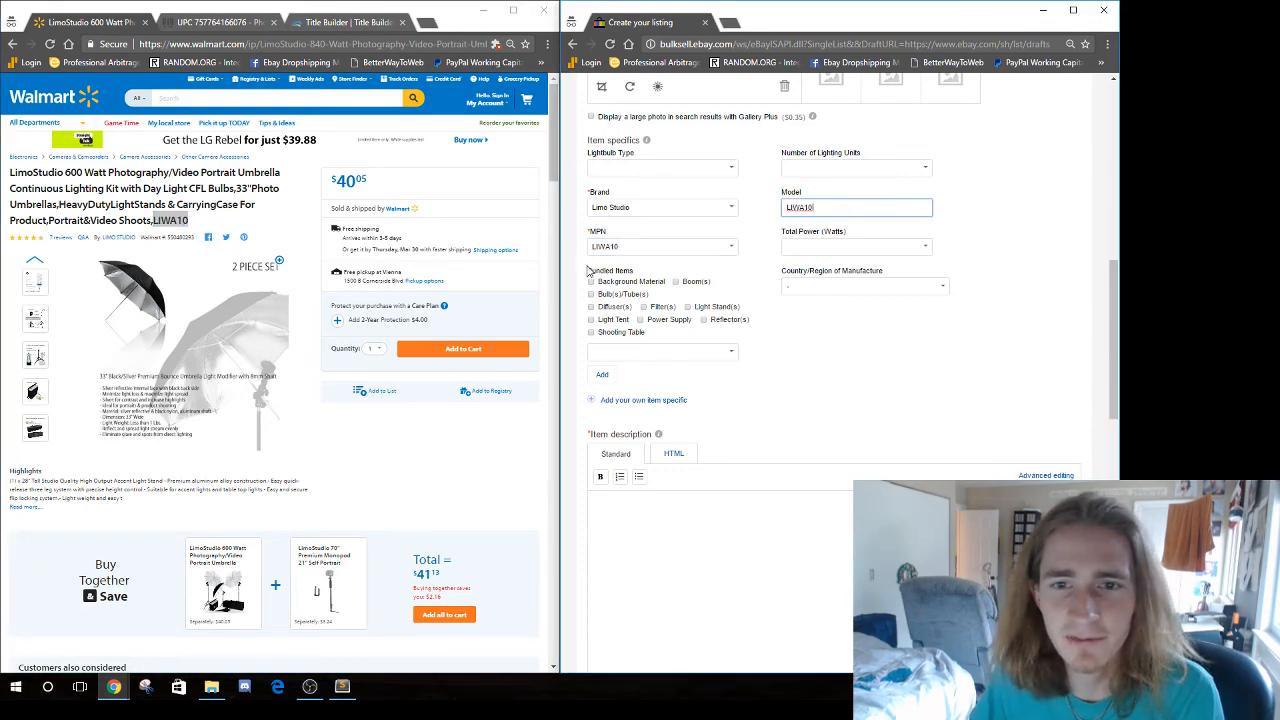
double_click(604, 245)
double_click(797, 207)
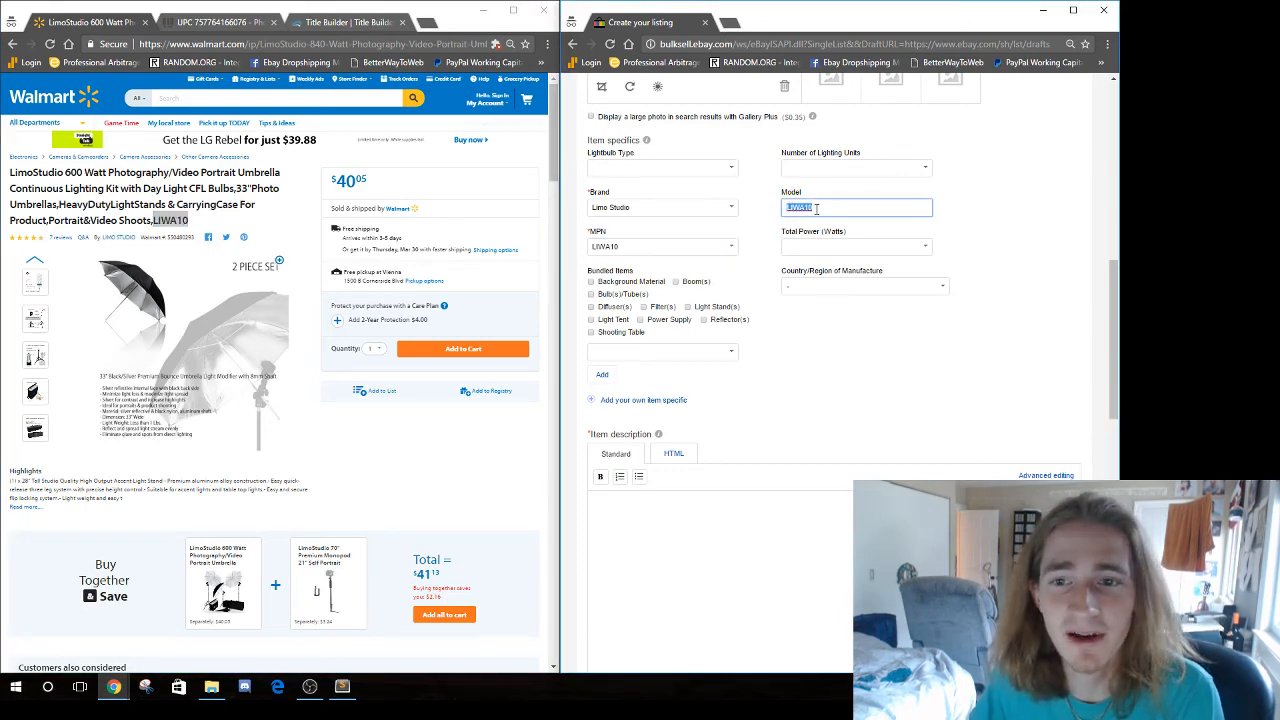
Set the Total Power (Watts) item specific to 600
left_click(842, 249)
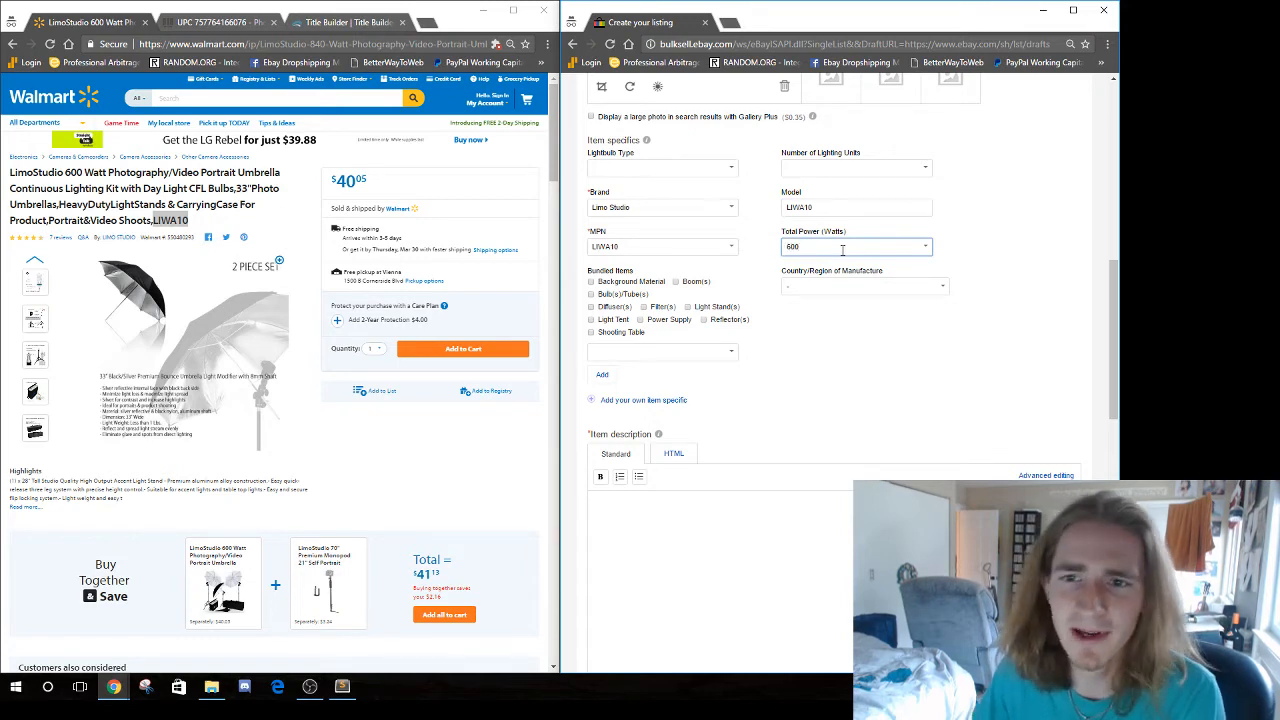
left_click(971, 171)
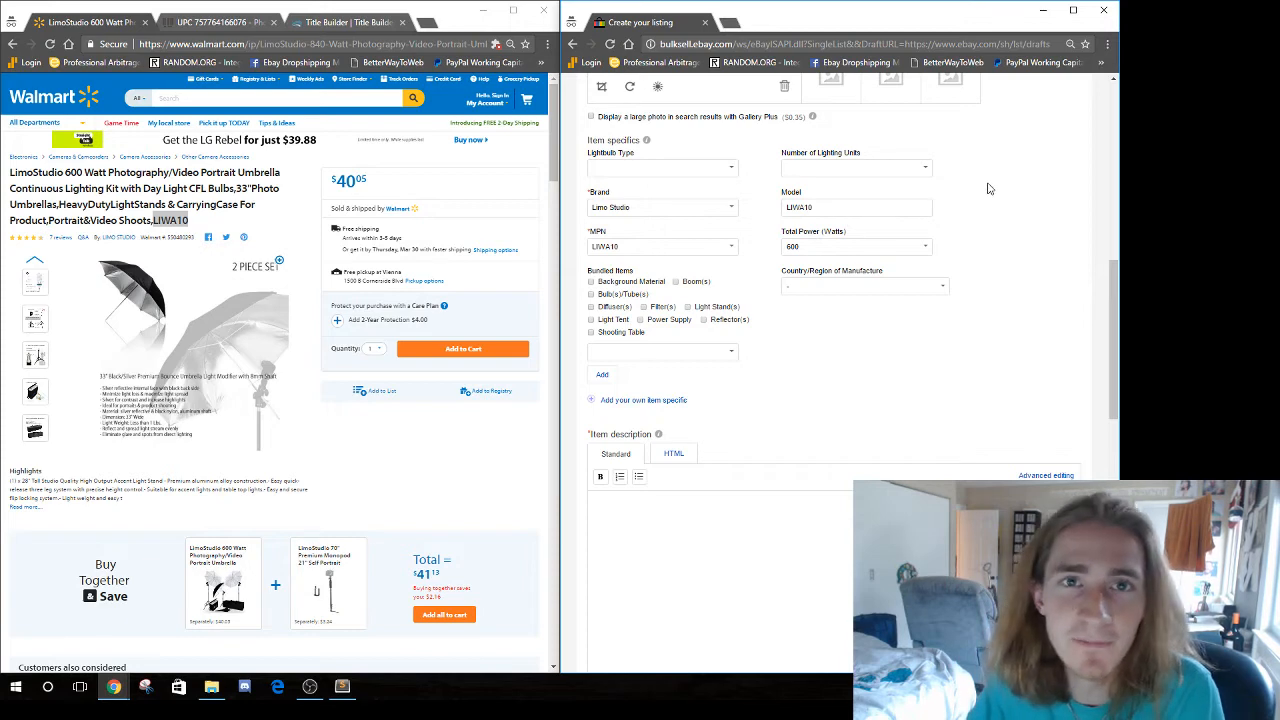
left_click(838, 166)
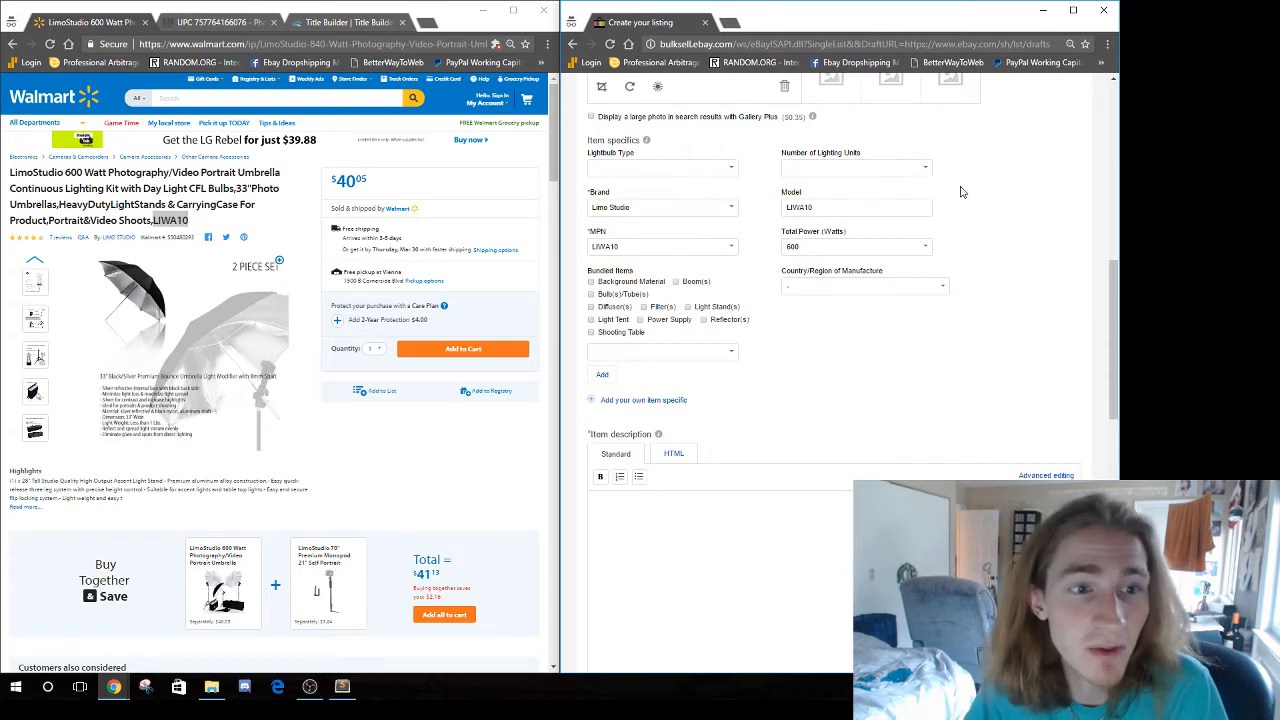
Expand Walmart's About this item section and copy its full text, from the heading through the last umbrella specification, into the eBay item description
scroll(960, 191, "down", 3)
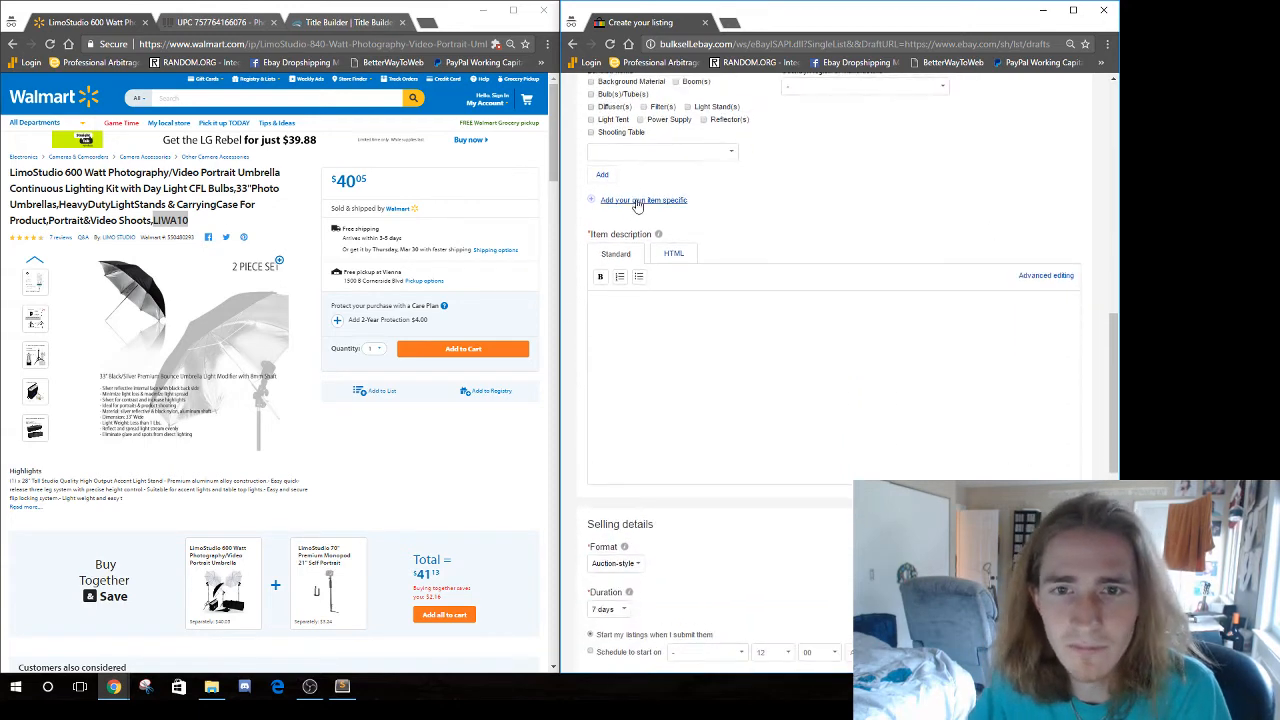
scroll(798, 245, "down", 2)
left_click(714, 206)
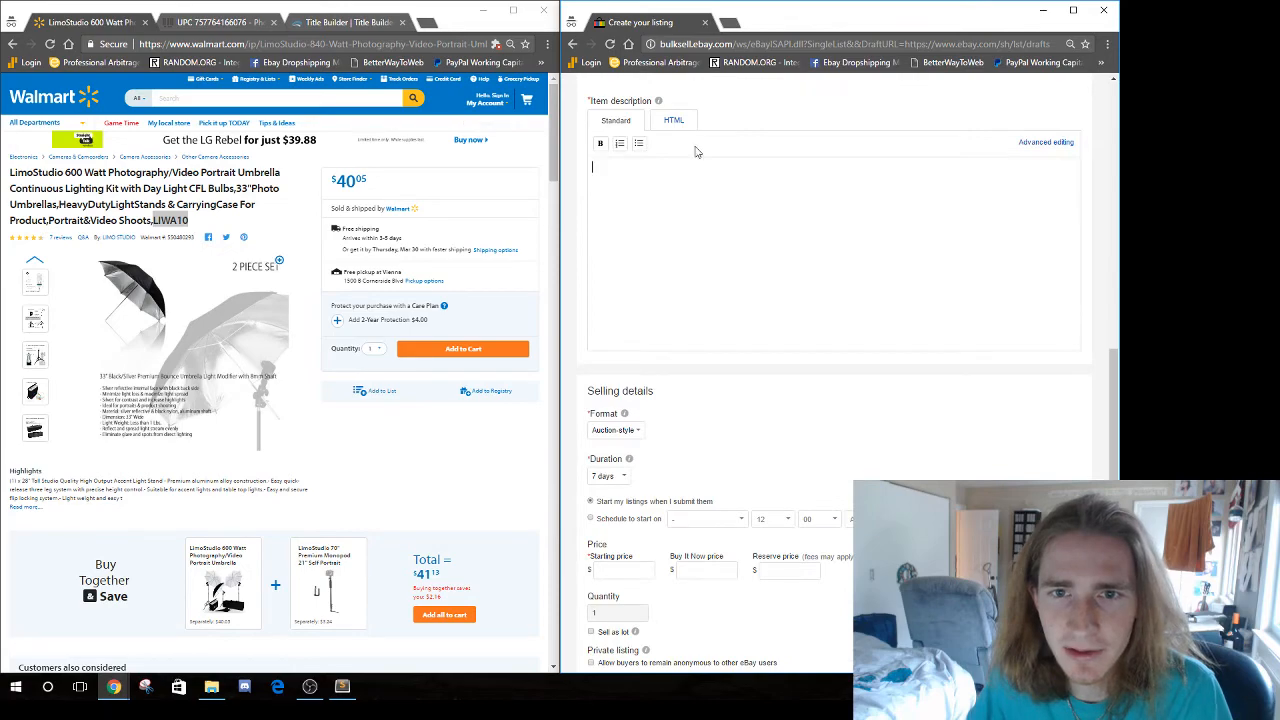
scroll(300, 310, "down", 7)
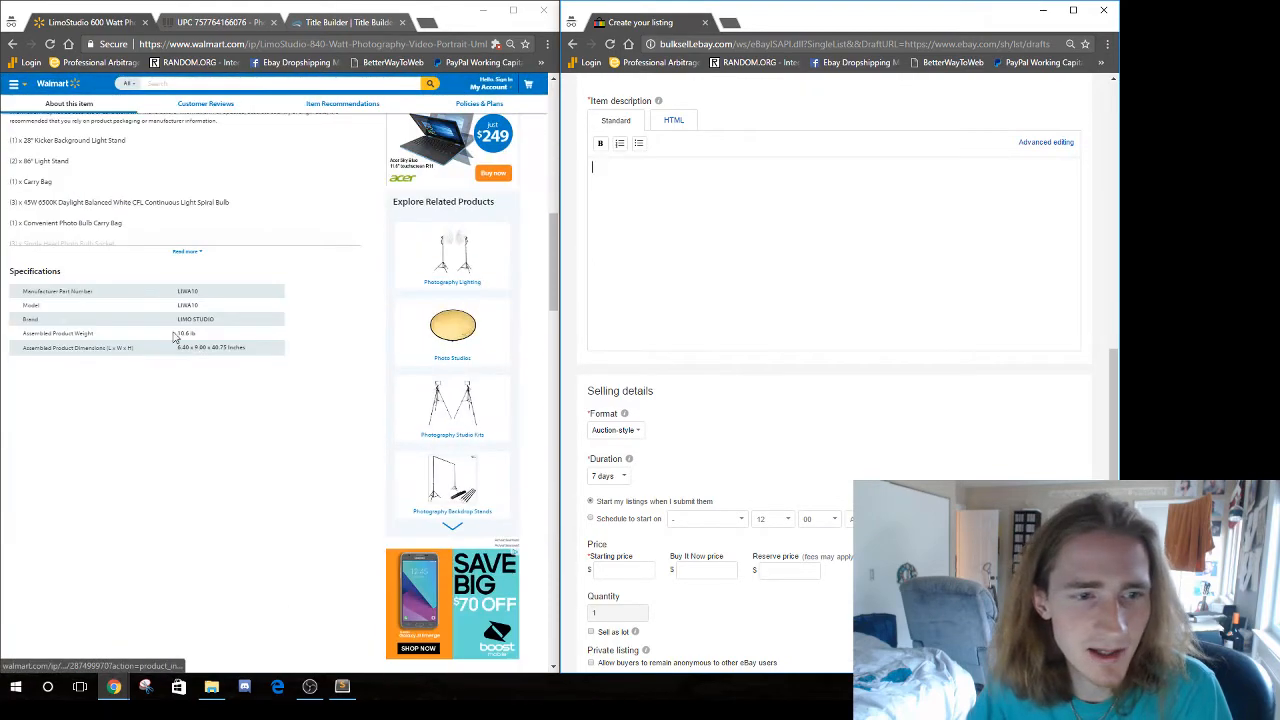
scroll(172, 335, "up", 1)
triple_click(185, 390)
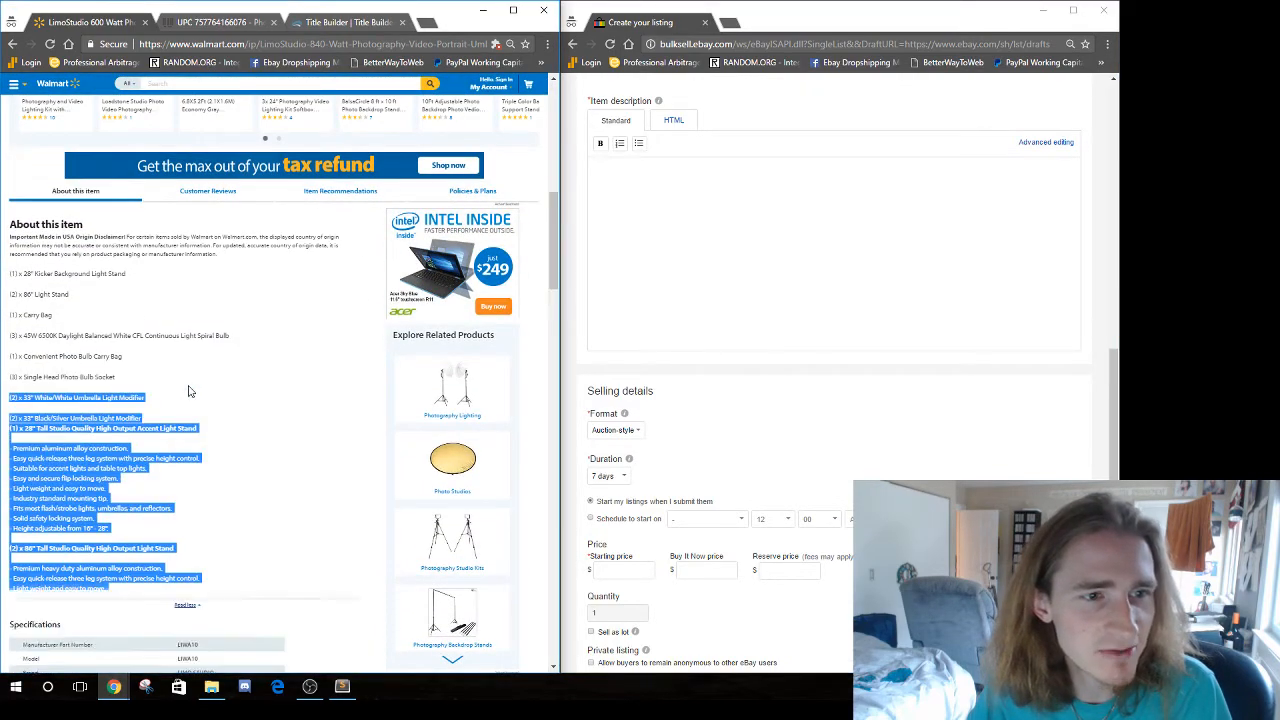
triple_click(97, 245)
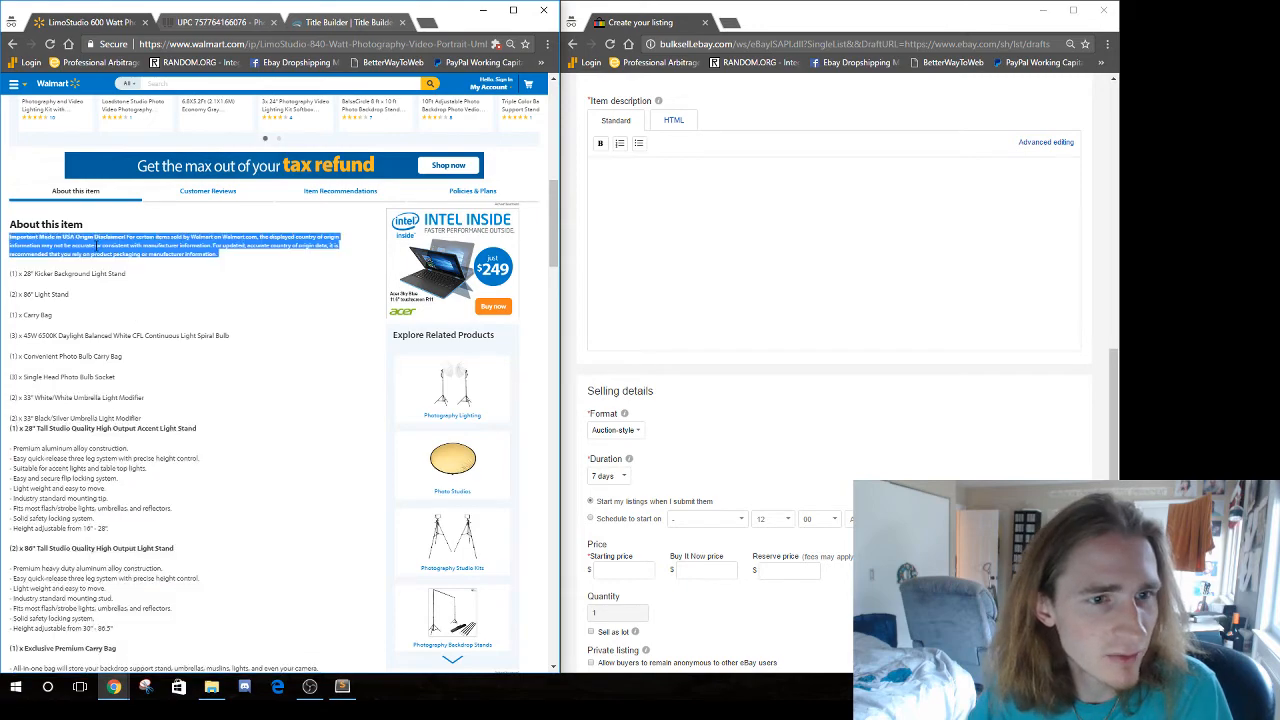
left_click(20, 273)
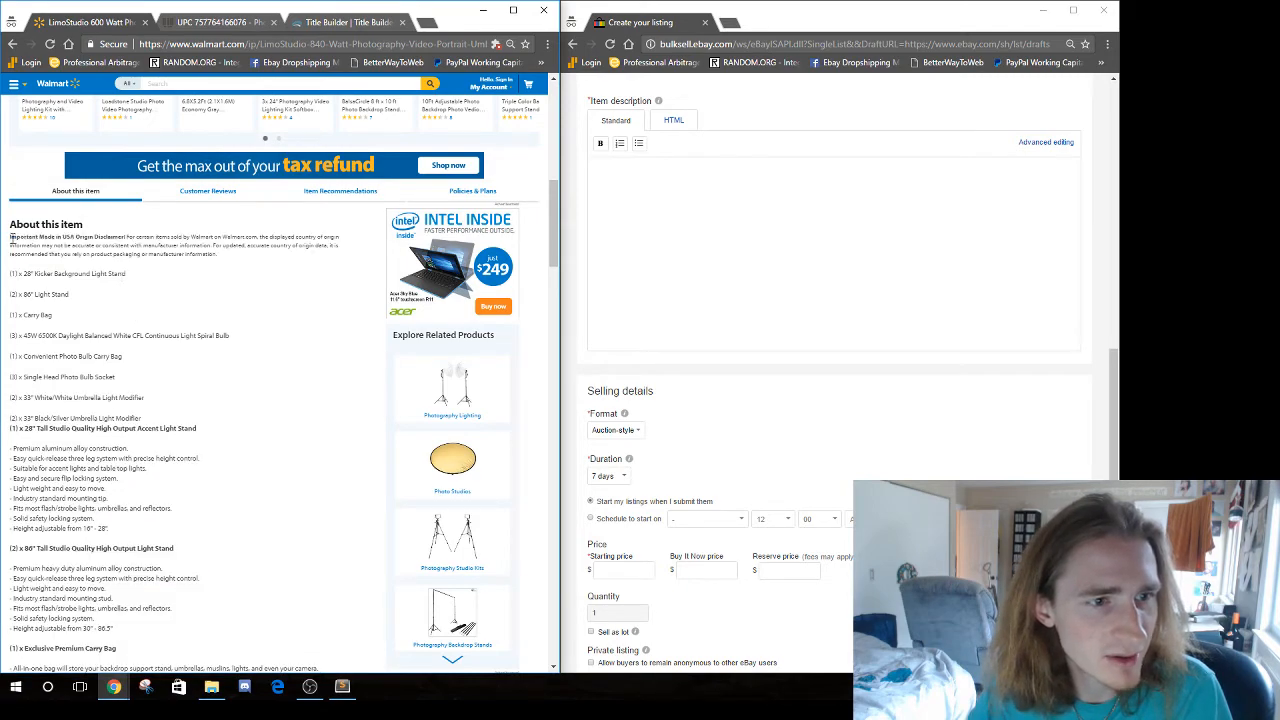
left_click_drag(12, 228, 89, 306)
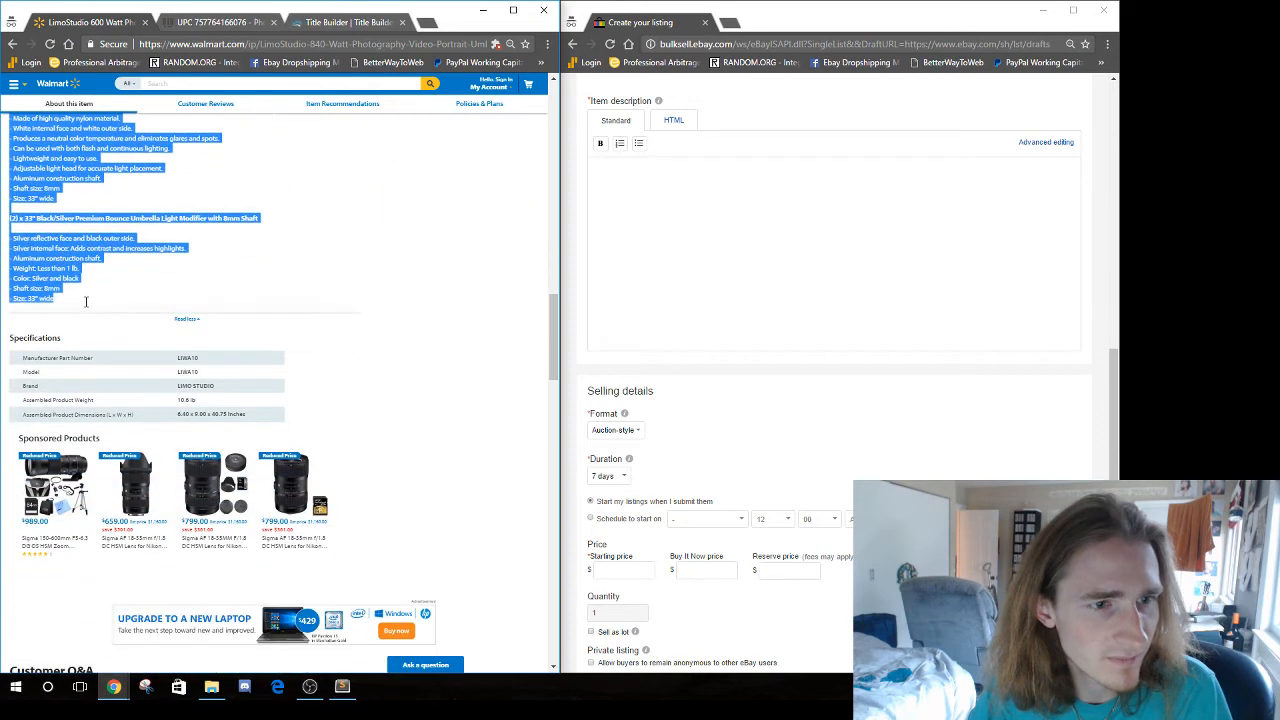
left_click(599, 214)
key("ctrl+v")
scroll(680, 260, "up", 10)
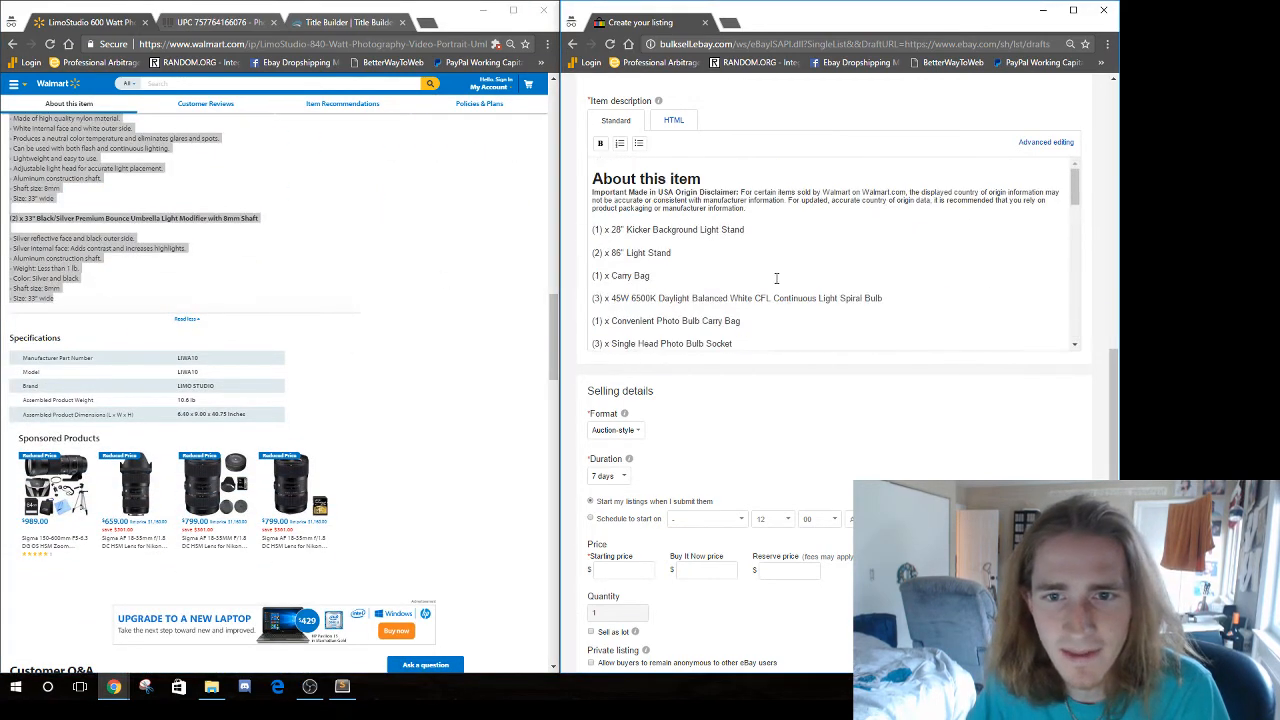
Delete the Made in USA Origin Disclaimer paragraph from the item description
scroll(740, 311, "down", 1)
left_click_drag(750, 341, 587, 332)
key("BackSpace")
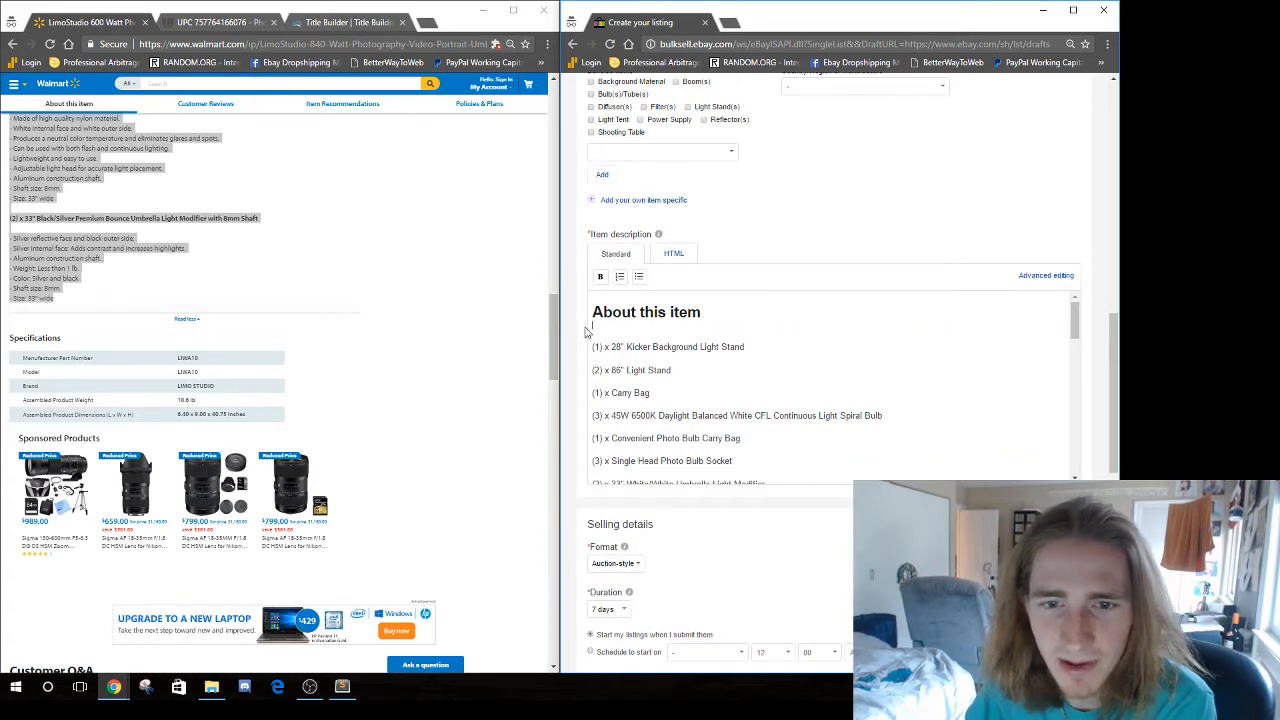
Turn on advanced editing and format the entire item description in Courier at size 18
left_click(1045, 277)
key("ctrl+a")
left_click(795, 277)
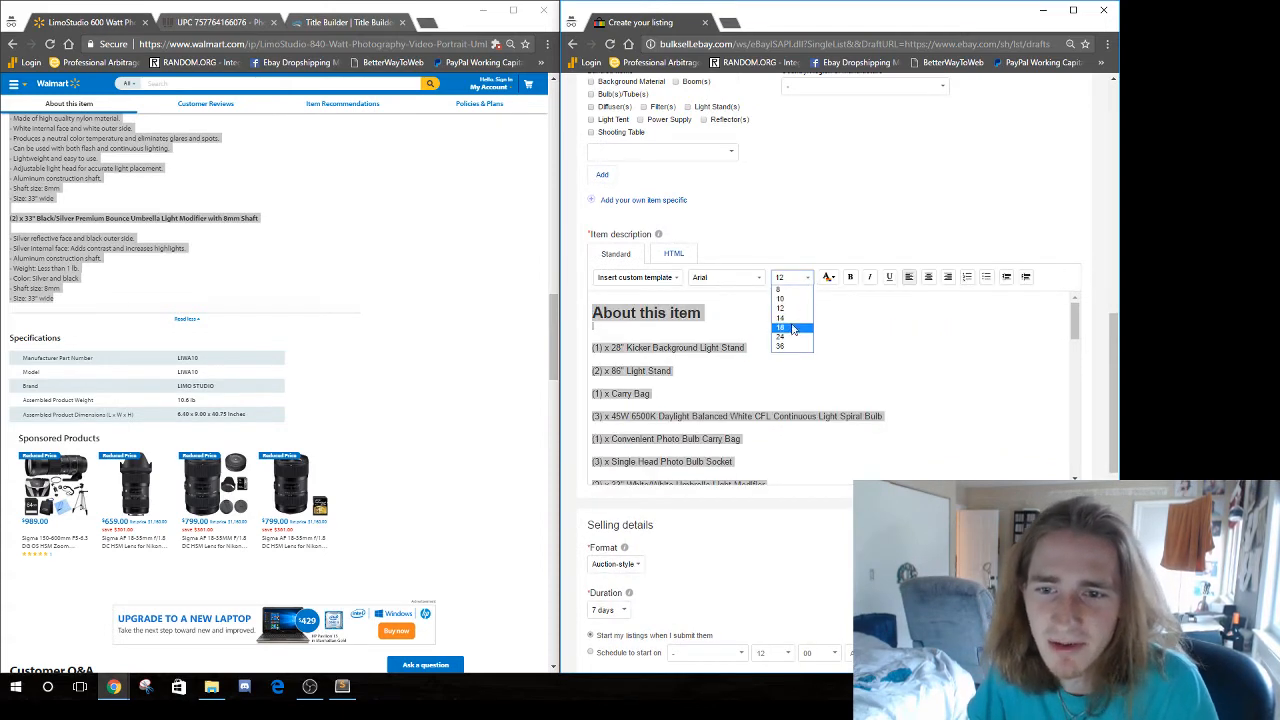
left_click(789, 326)
left_click(740, 280)
left_click(722, 306)
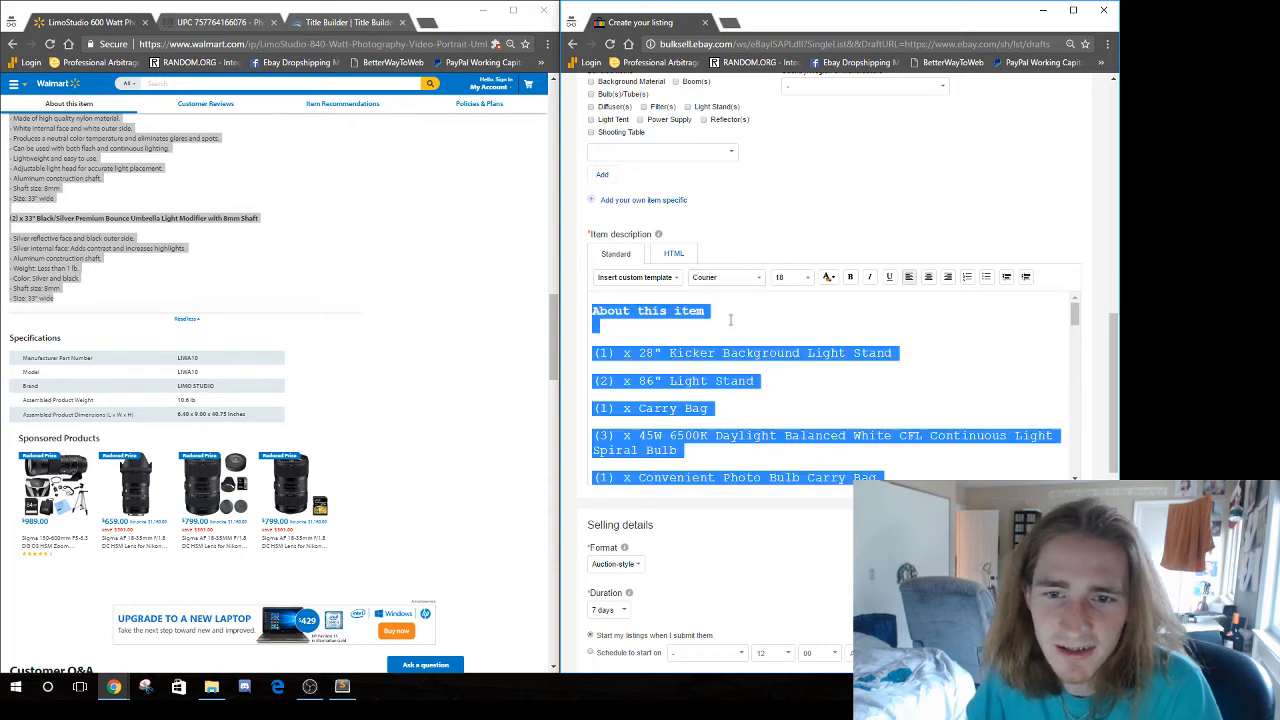
left_click(657, 279)
left_click(877, 353)
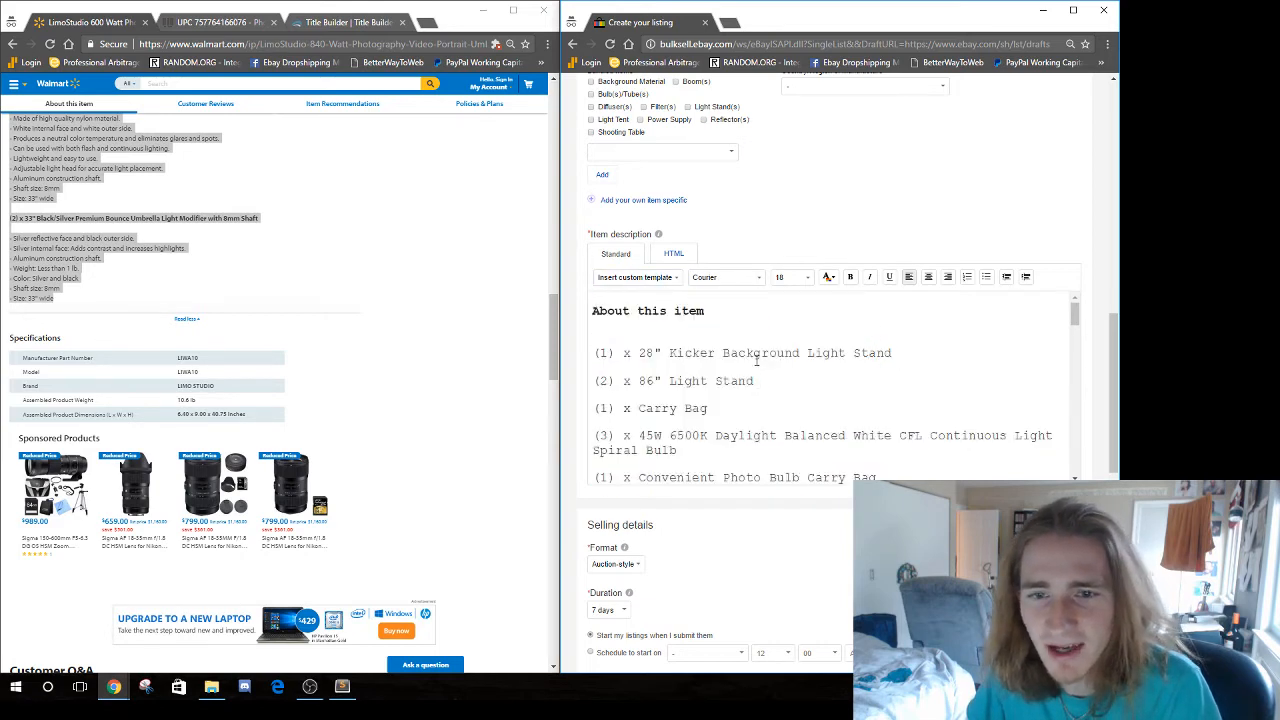
Remove the bold formatting from the "About this item" heading in the description
triple_click(682, 313)
left_click(850, 277)
left_click(809, 374)
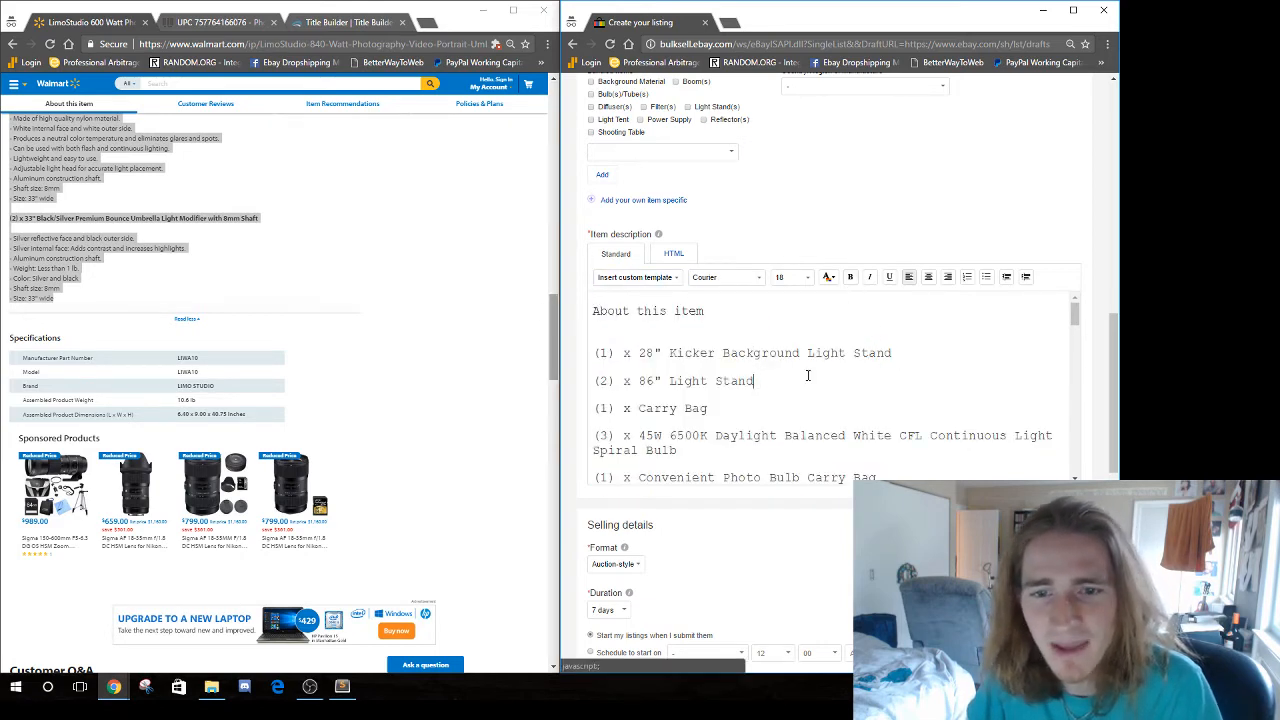
Review the formatted description to its end and check the listing's photos and item specifics above it
scroll(814, 376, "down", 12)
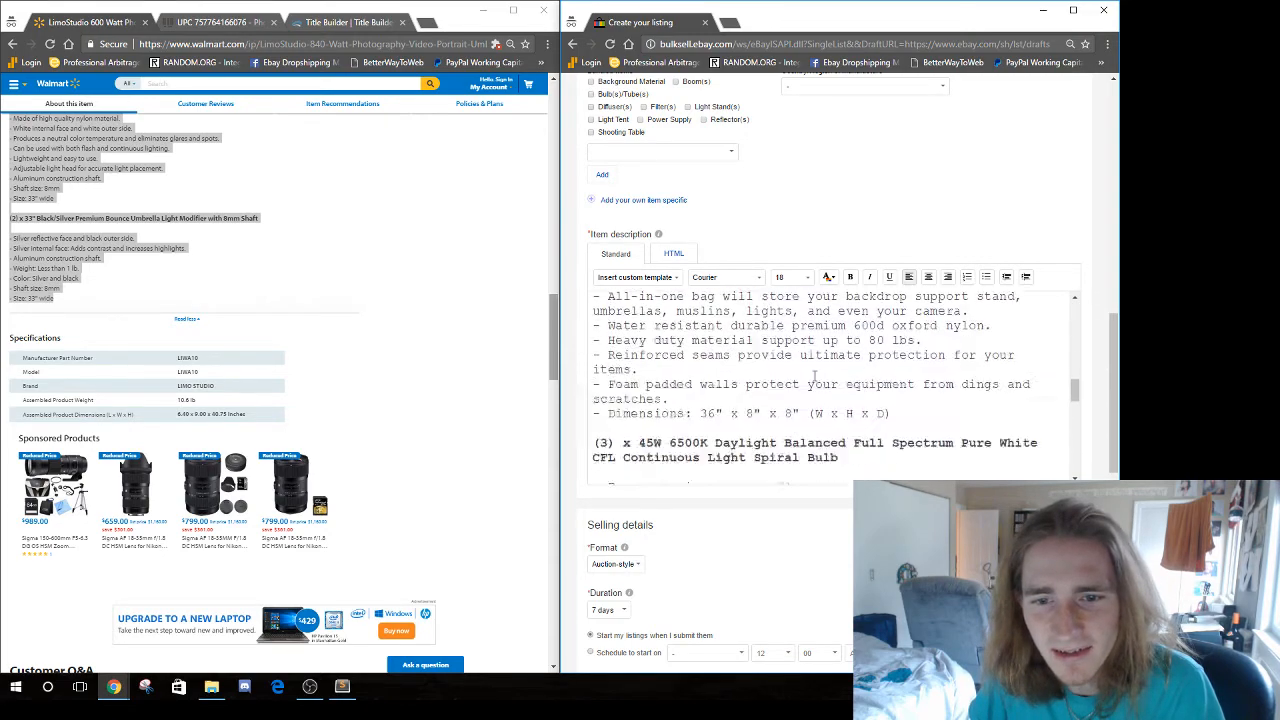
scroll(814, 376, "down", 5)
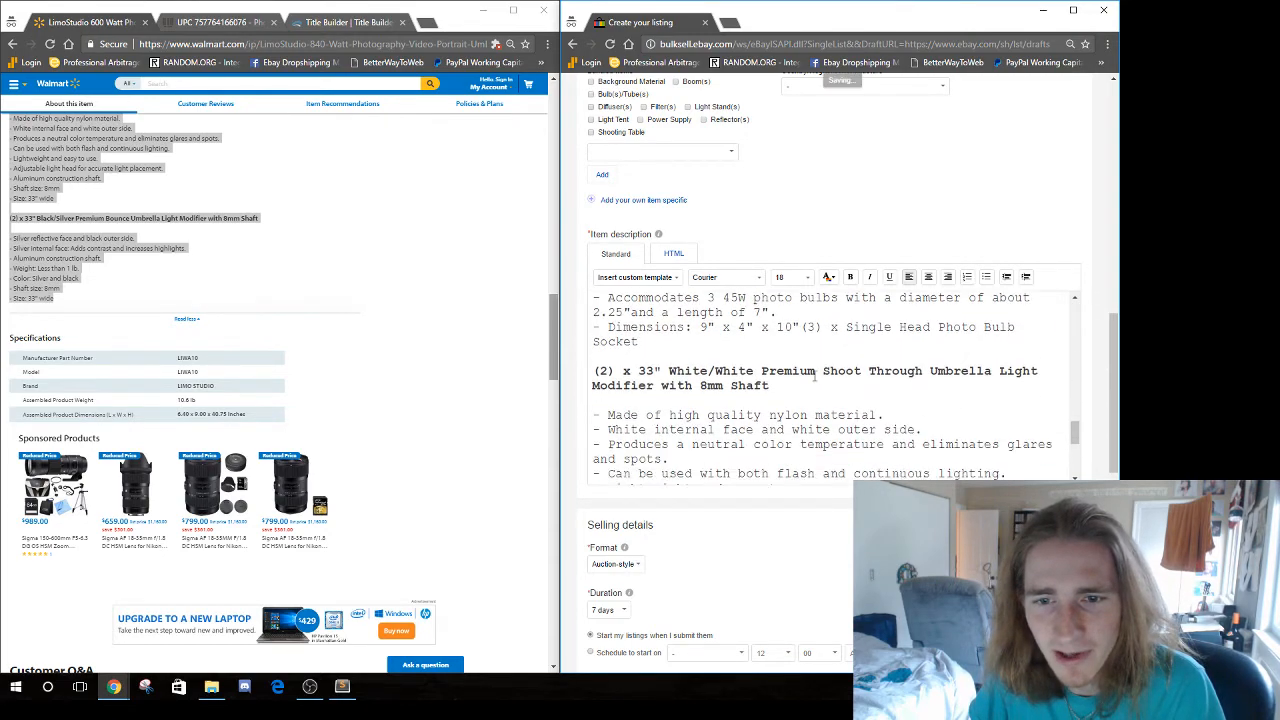
scroll(814, 376, "down", 6)
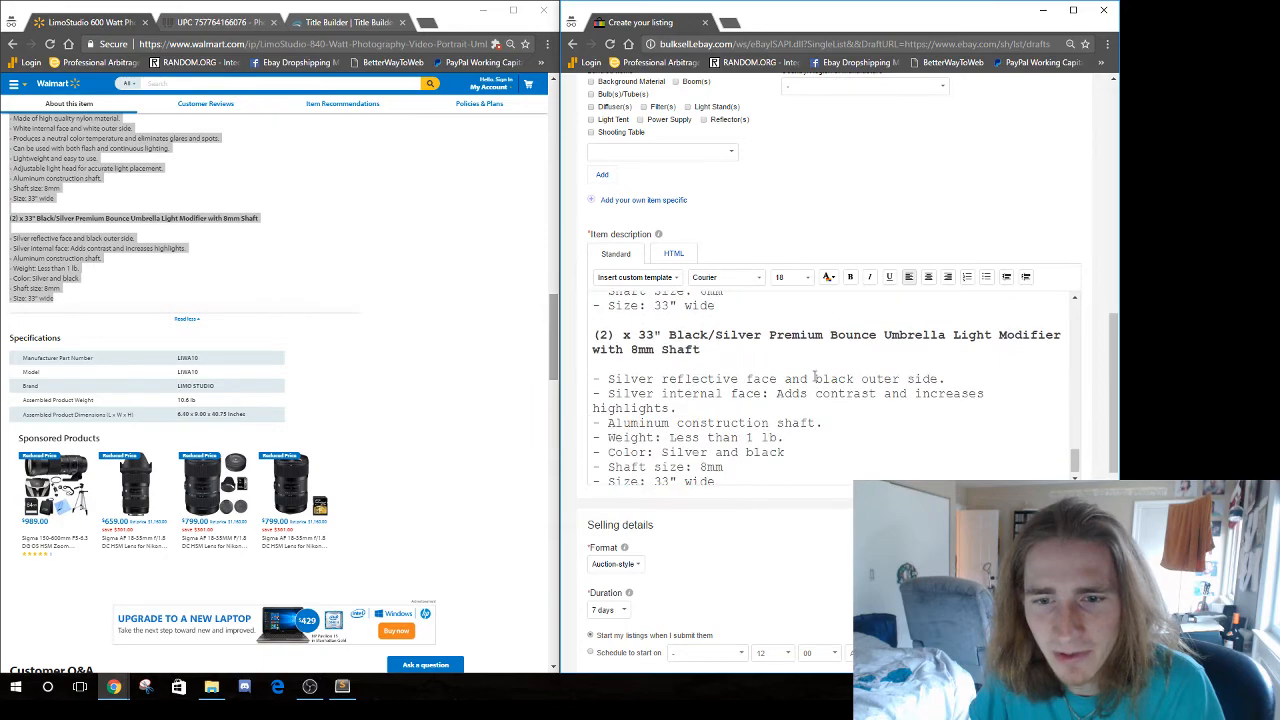
scroll(814, 376, "down", 2)
scroll(777, 320, "up", 4)
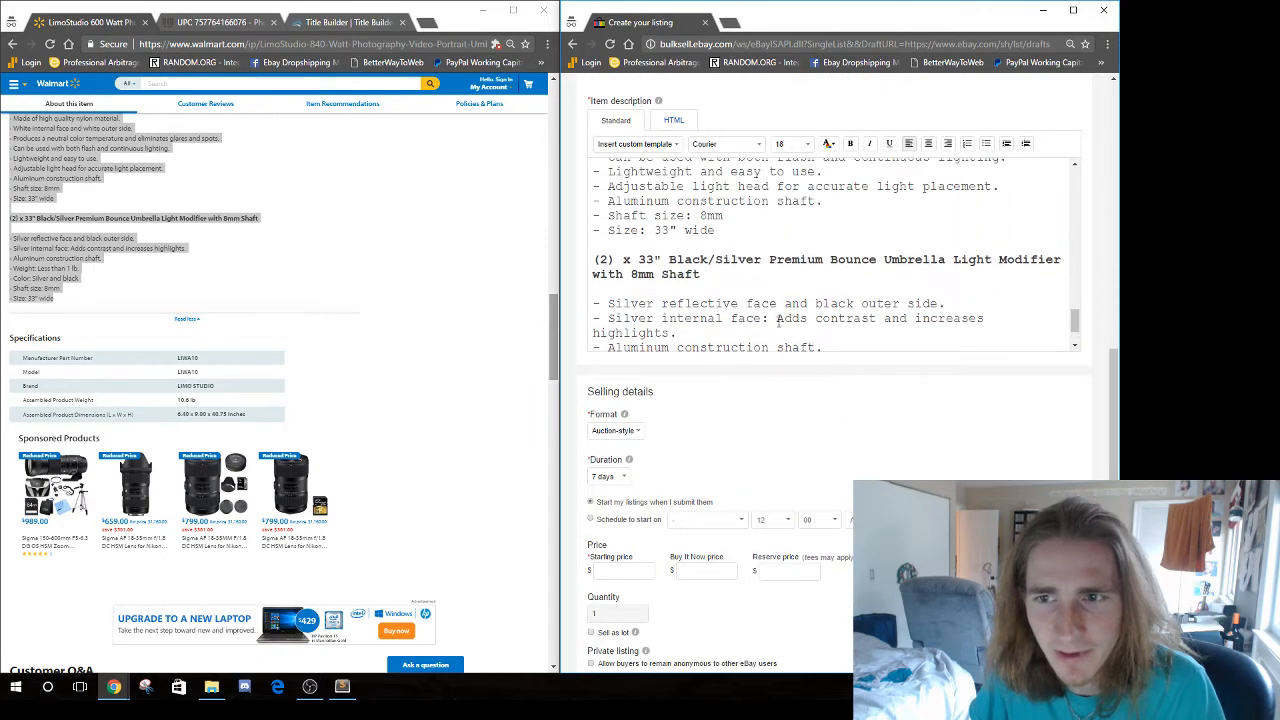
scroll(777, 320, "up", 15)
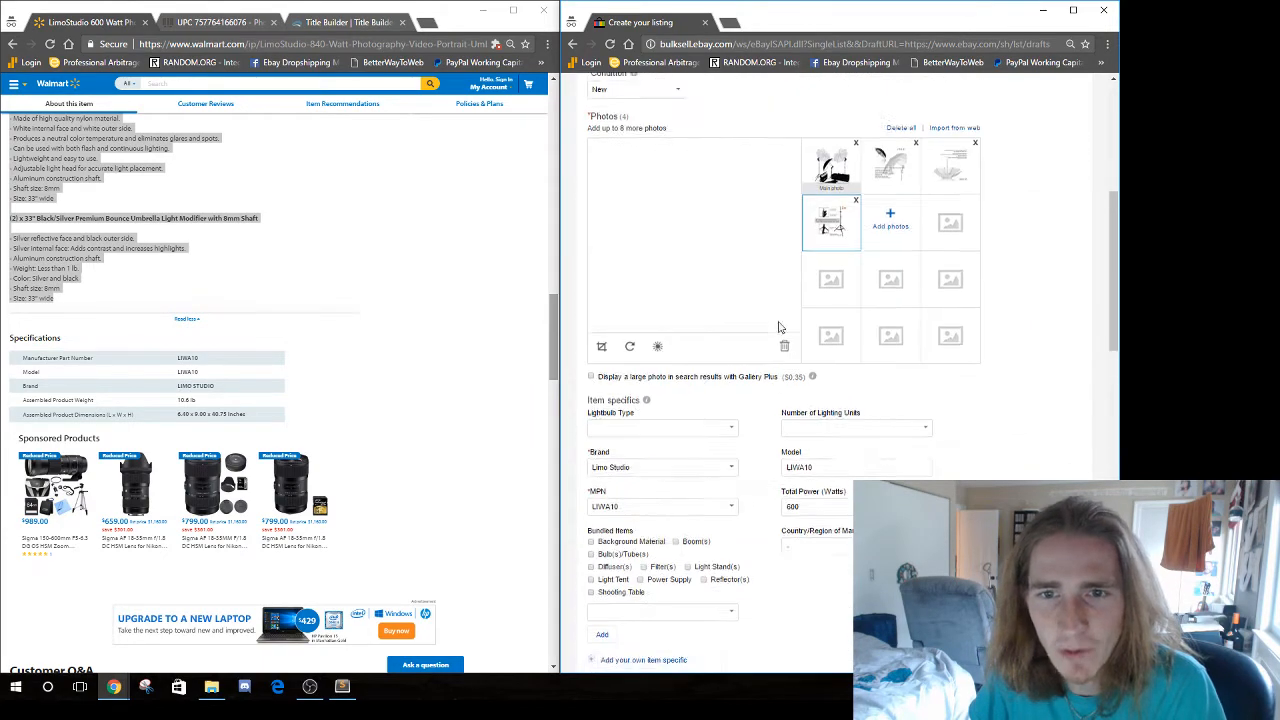
Set the listing's selling format to Fixed price
scroll(1073, 280, "down", 10)
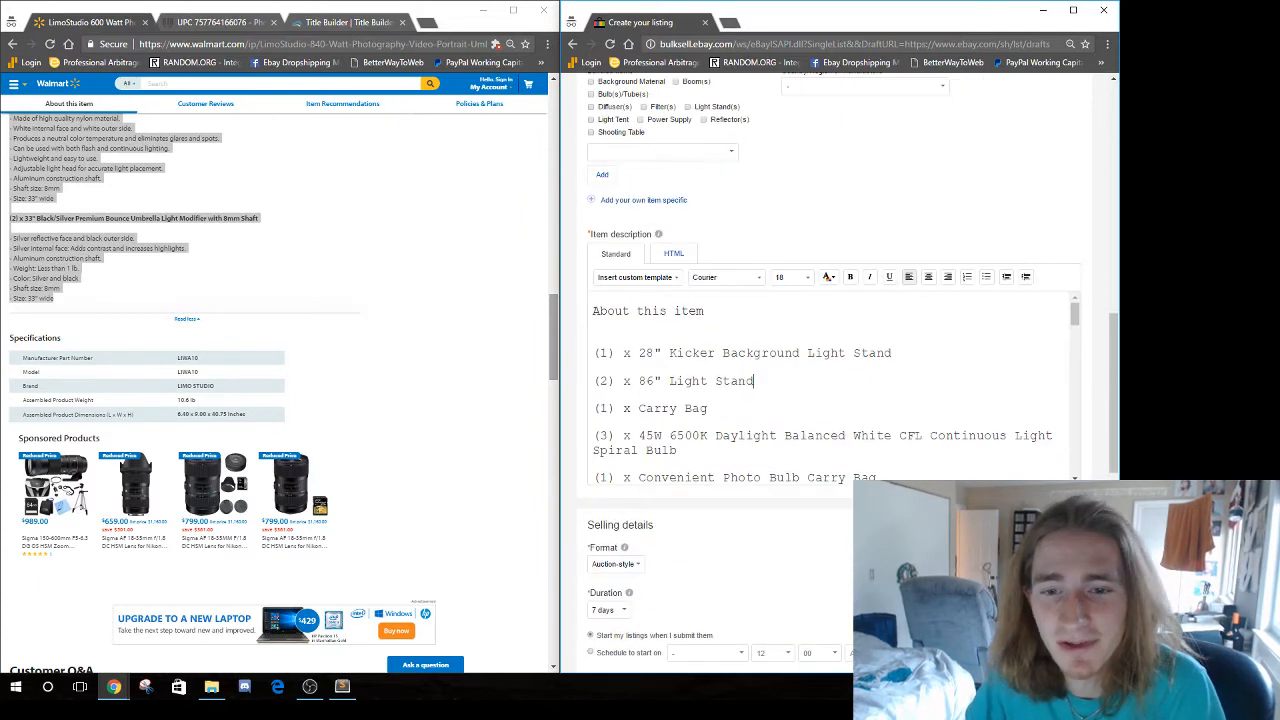
scroll(849, 485, "up", 1)
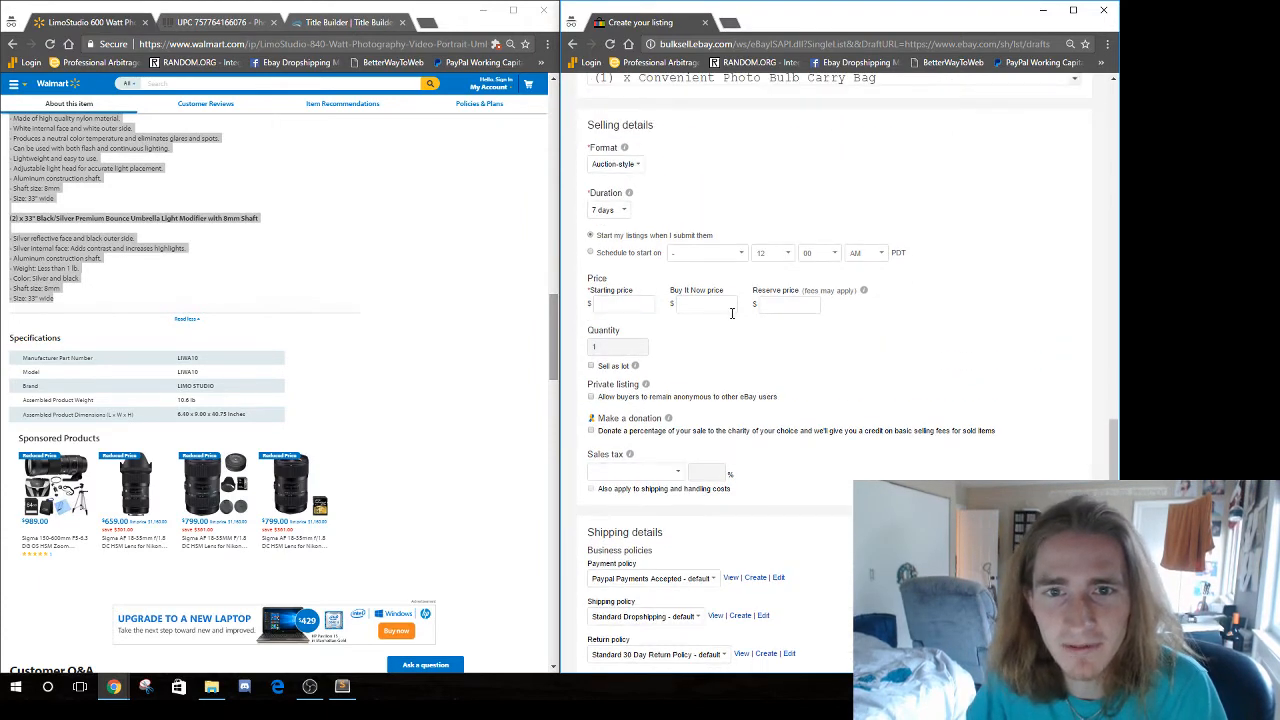
scroll(700, 312, "up", 2)
left_click(633, 297)
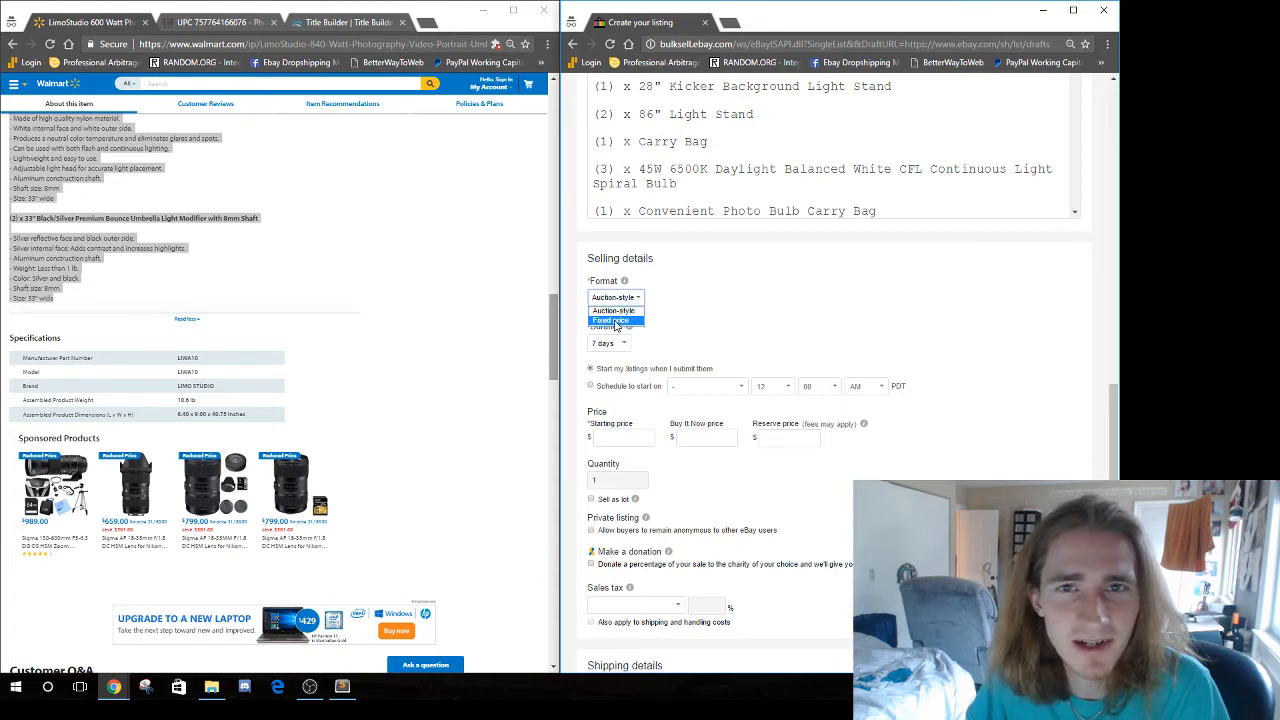
left_click(760, 290)
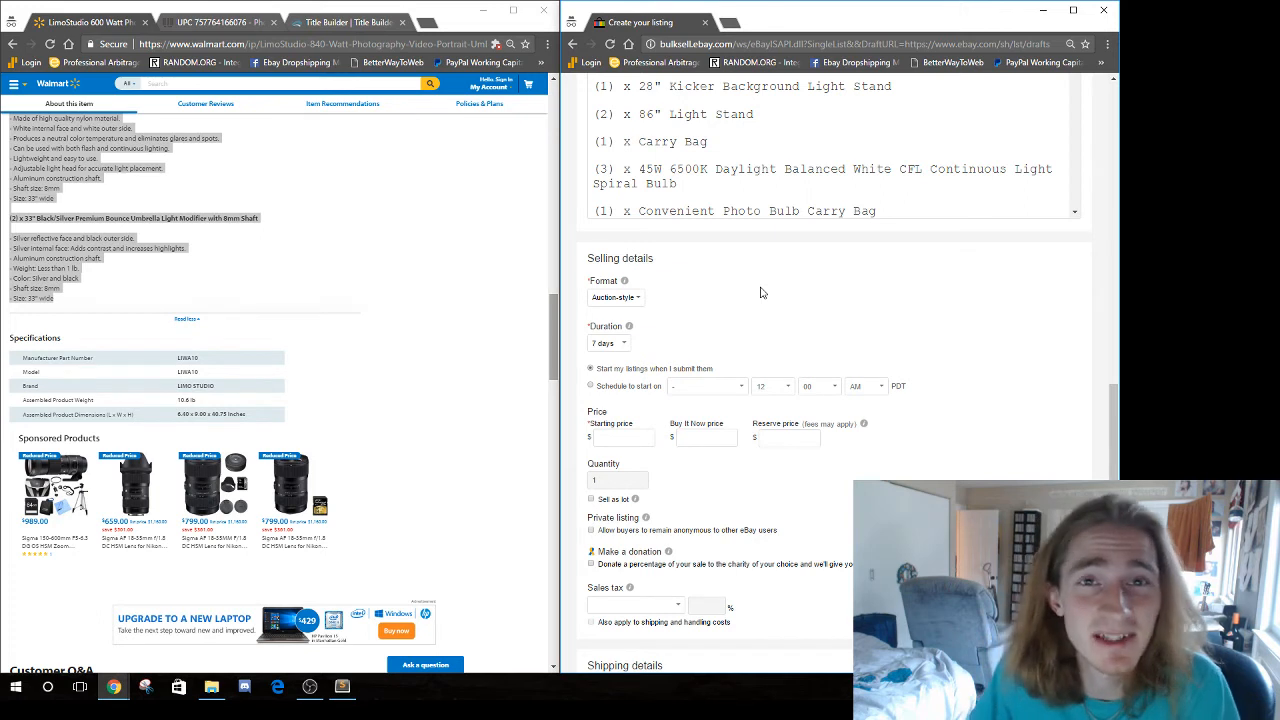
left_click(638, 297)
left_click(615, 320)
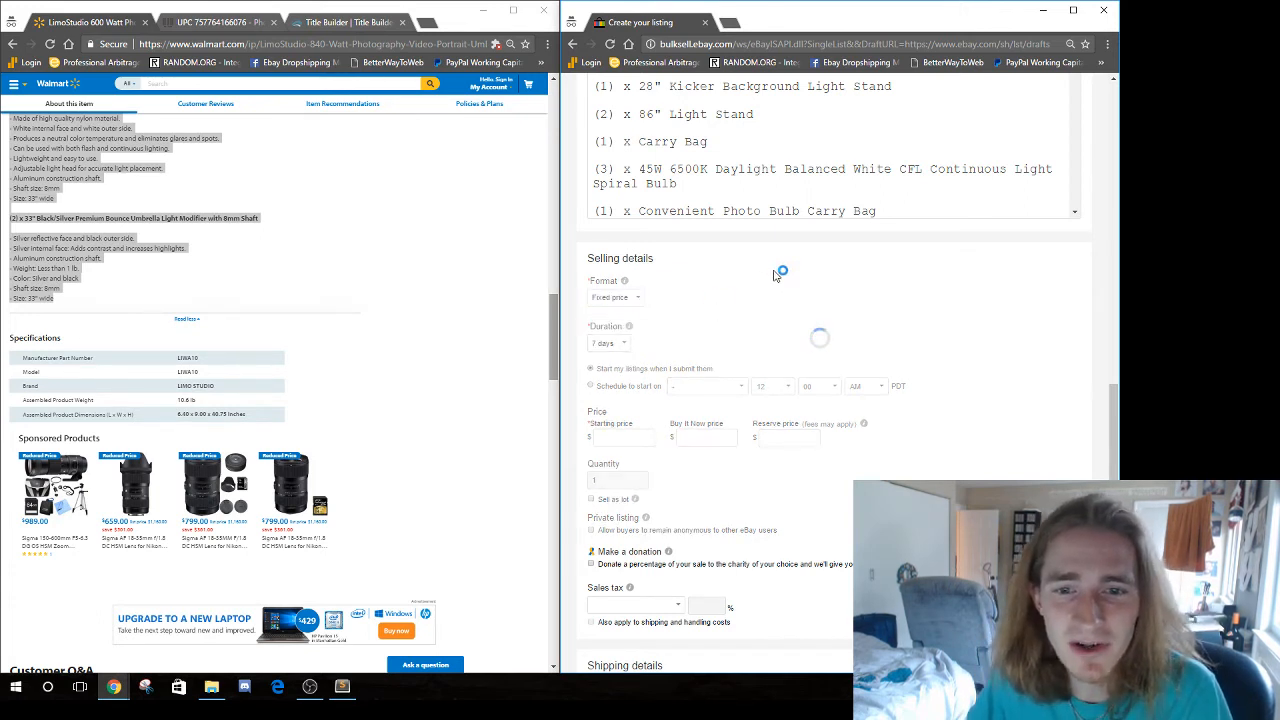
Set the listing duration to Good 'Til Cancelled
scroll(737, 286, "down", 1)
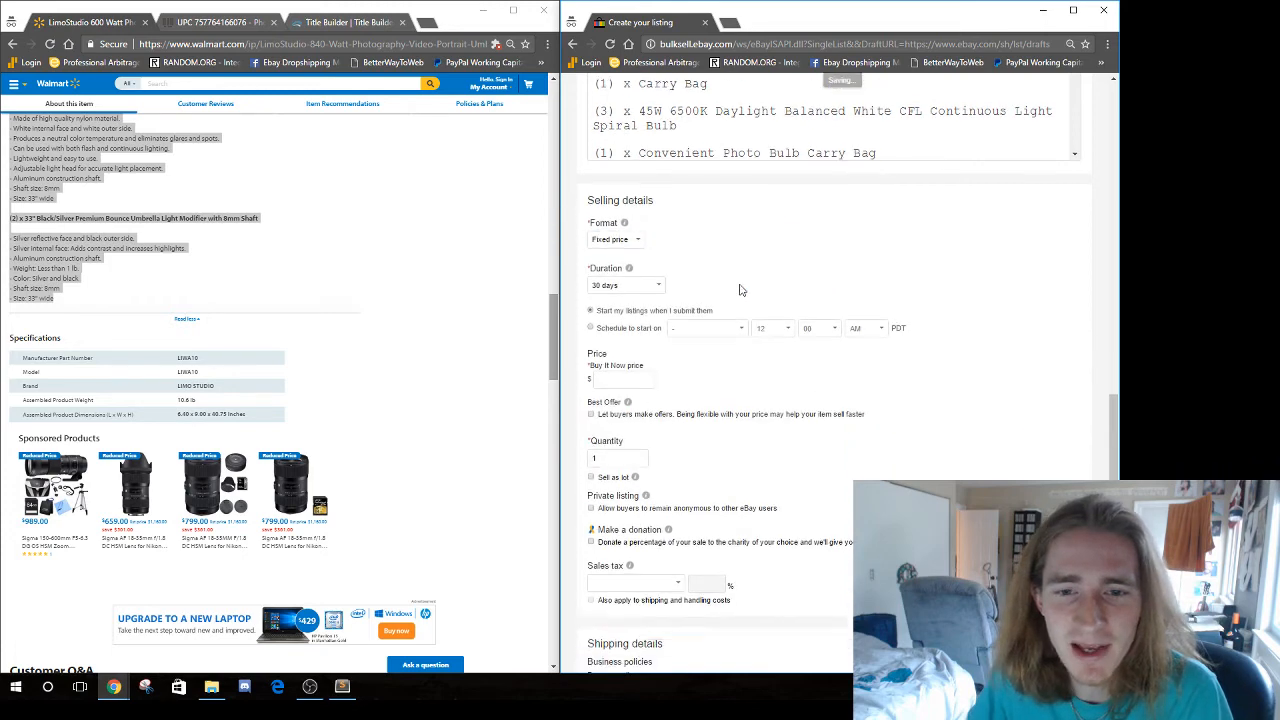
left_click(625, 276)
left_click(633, 337)
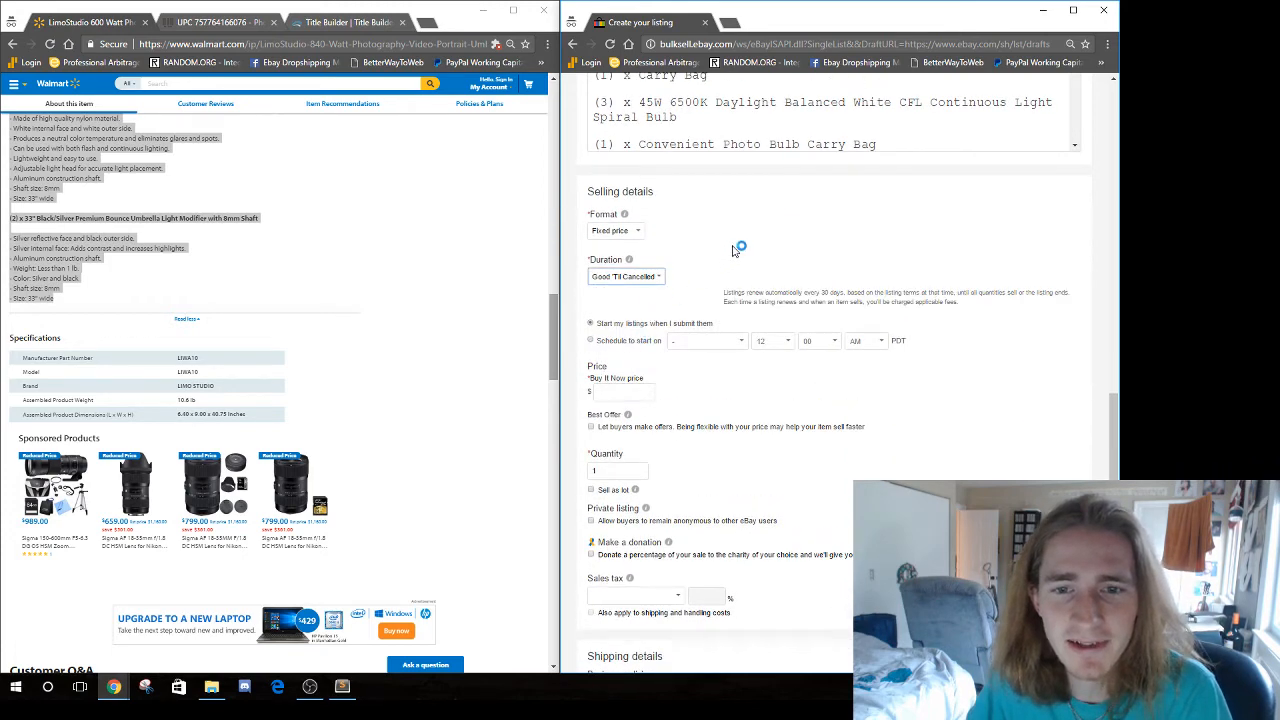
left_click(644, 282)
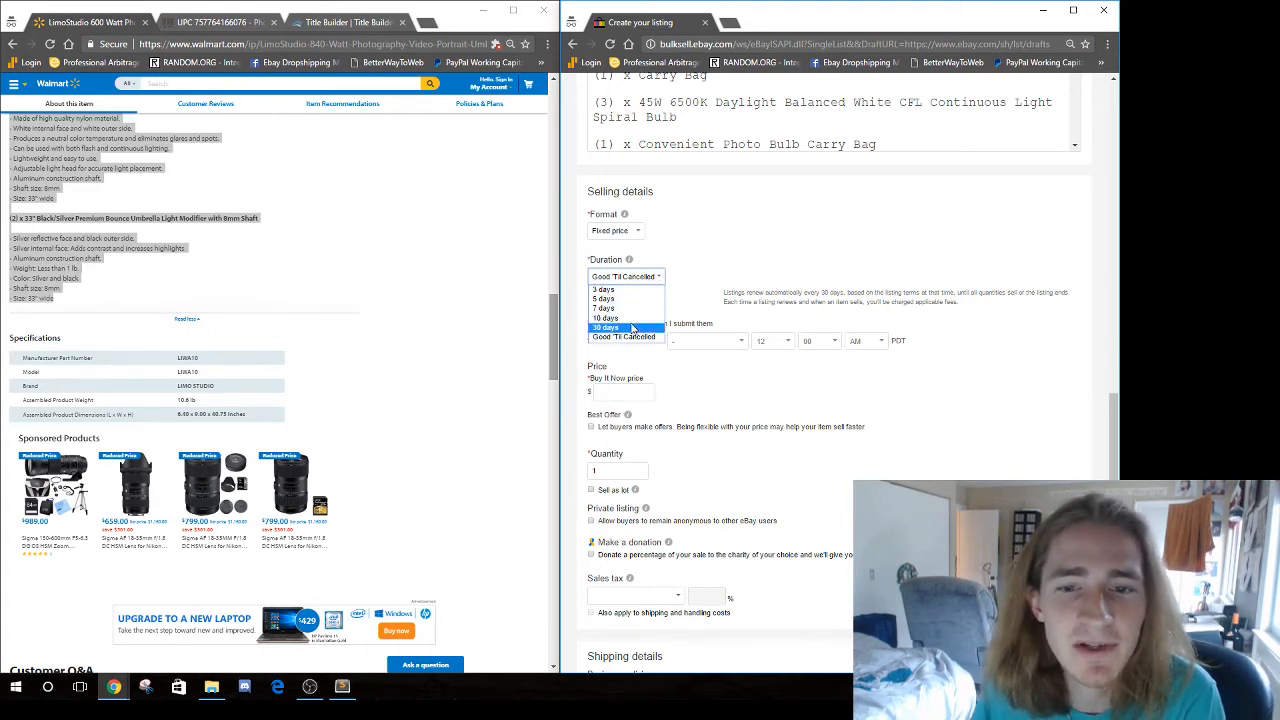
left_click(729, 245)
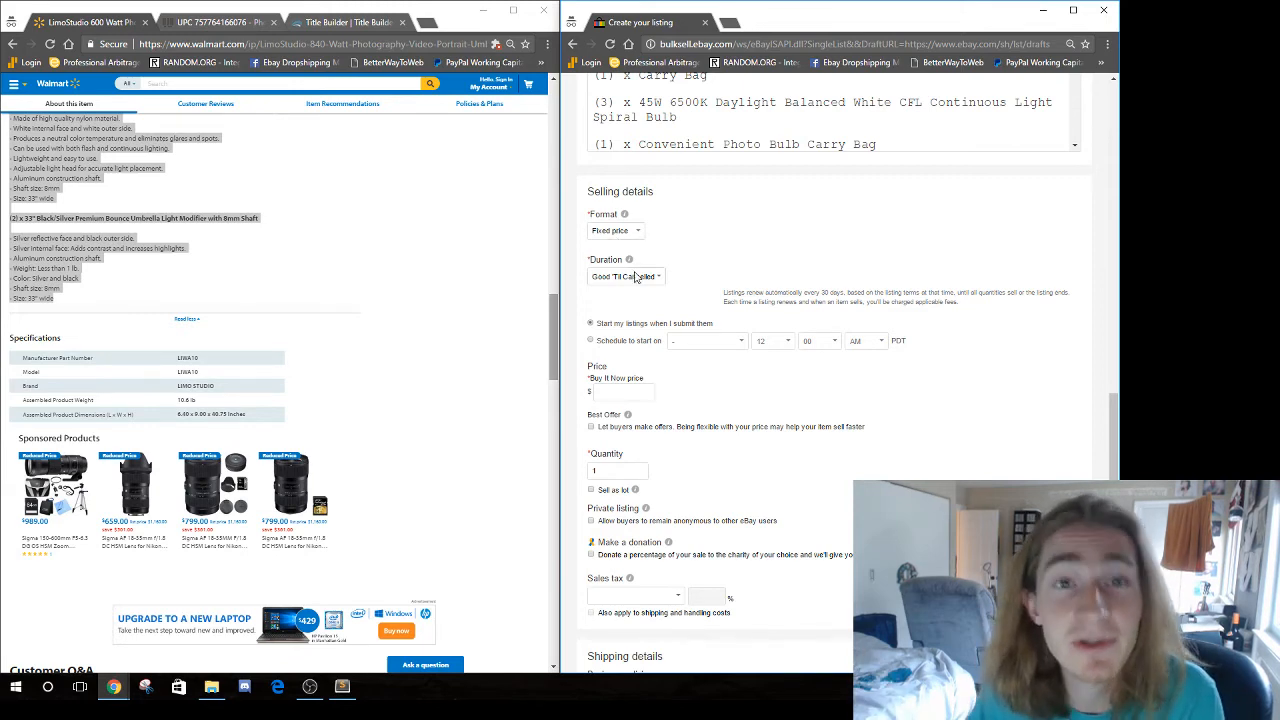
Check the Walmart item's price and multiply 40 by 1.4 in Calculator to work out the selling price
scroll(759, 193, "down", 2)
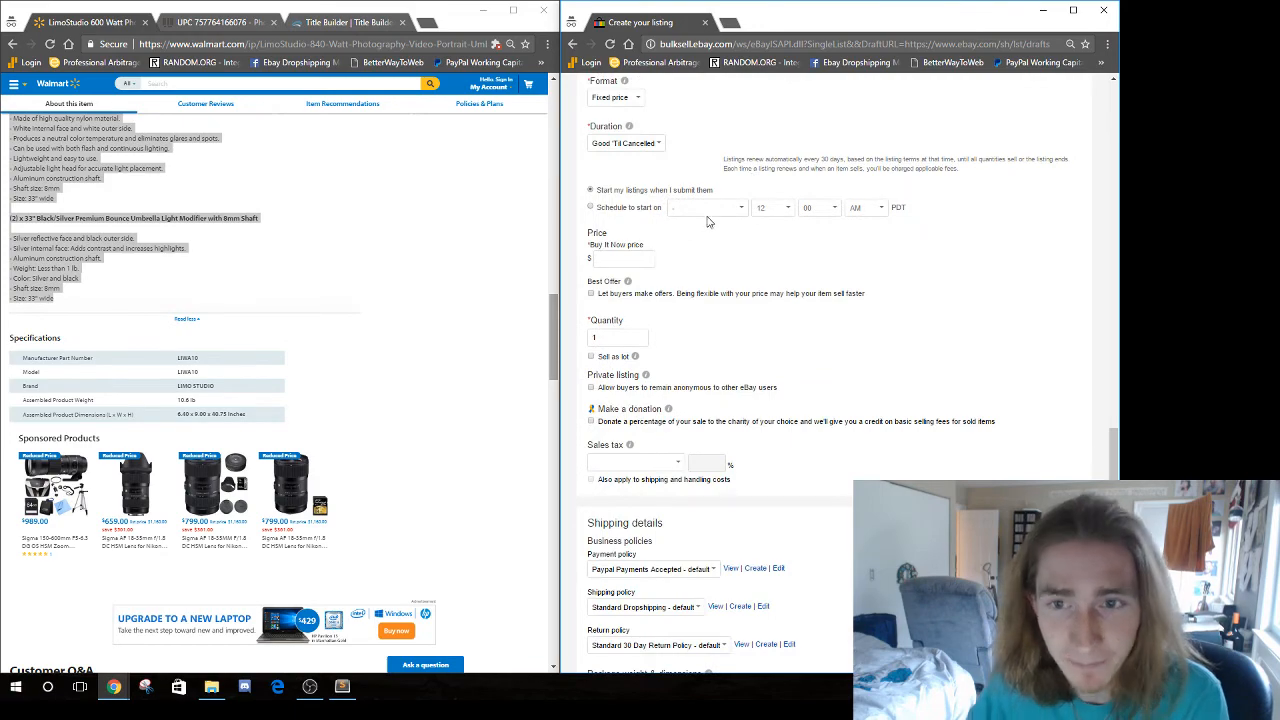
scroll(375, 365, "up", 5)
scroll(385, 370, "up", 8)
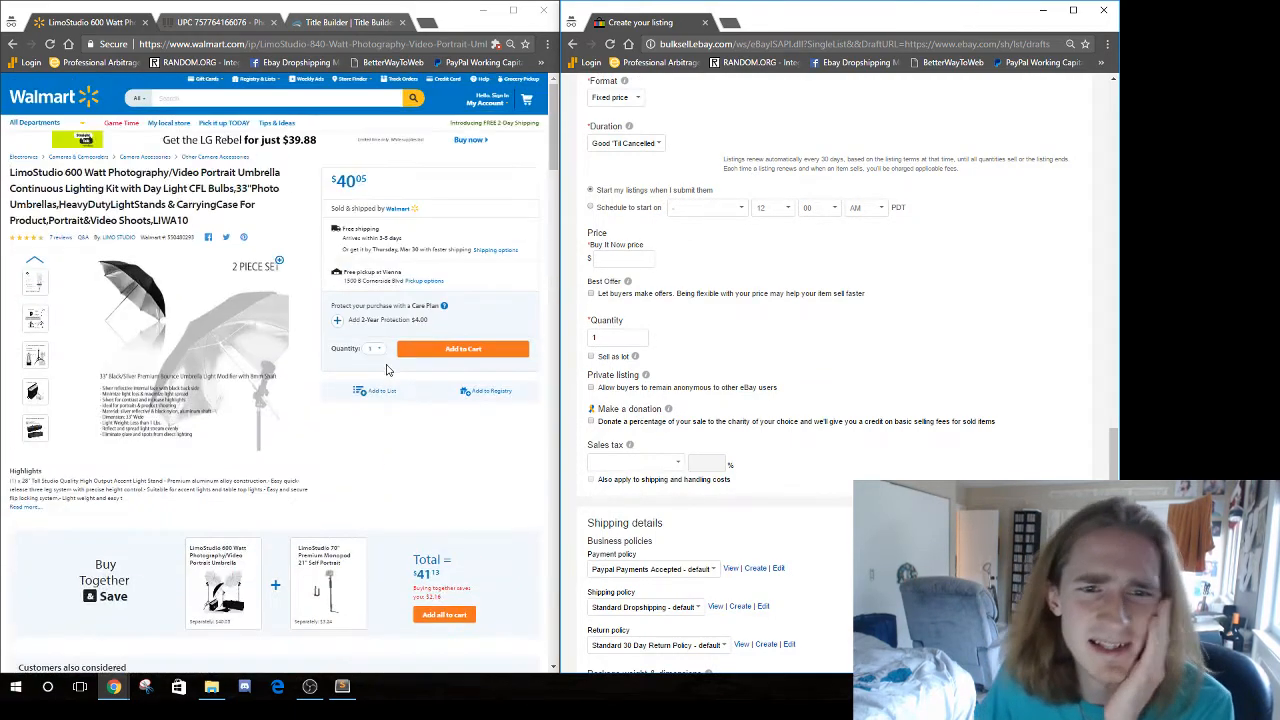
left_click(373, 230)
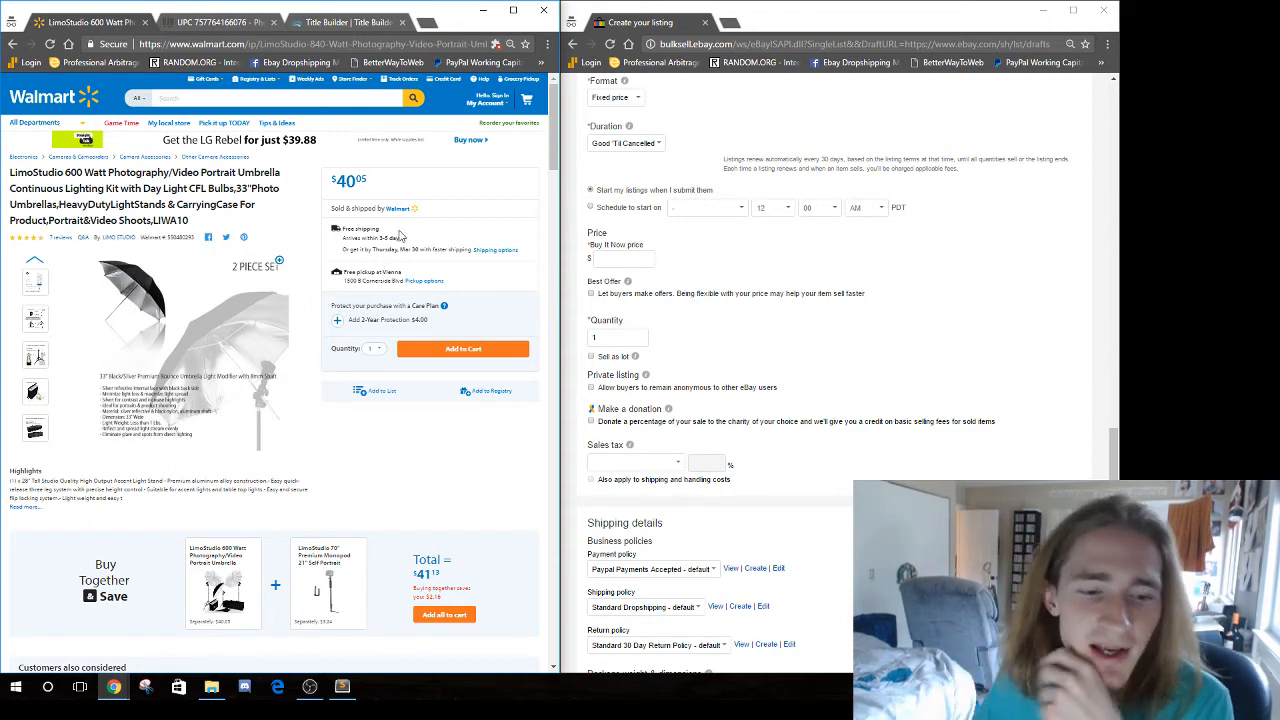
left_click(9, 706)
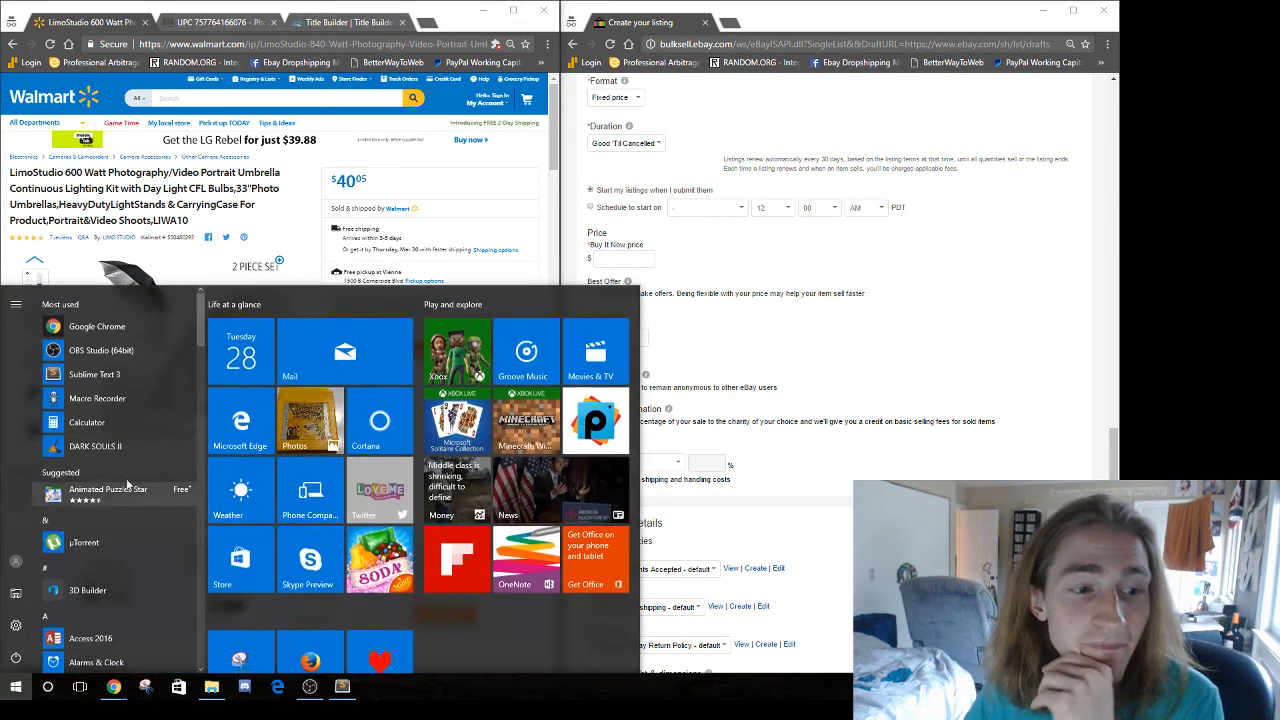
left_click(80, 423)
left_click(337, 418)
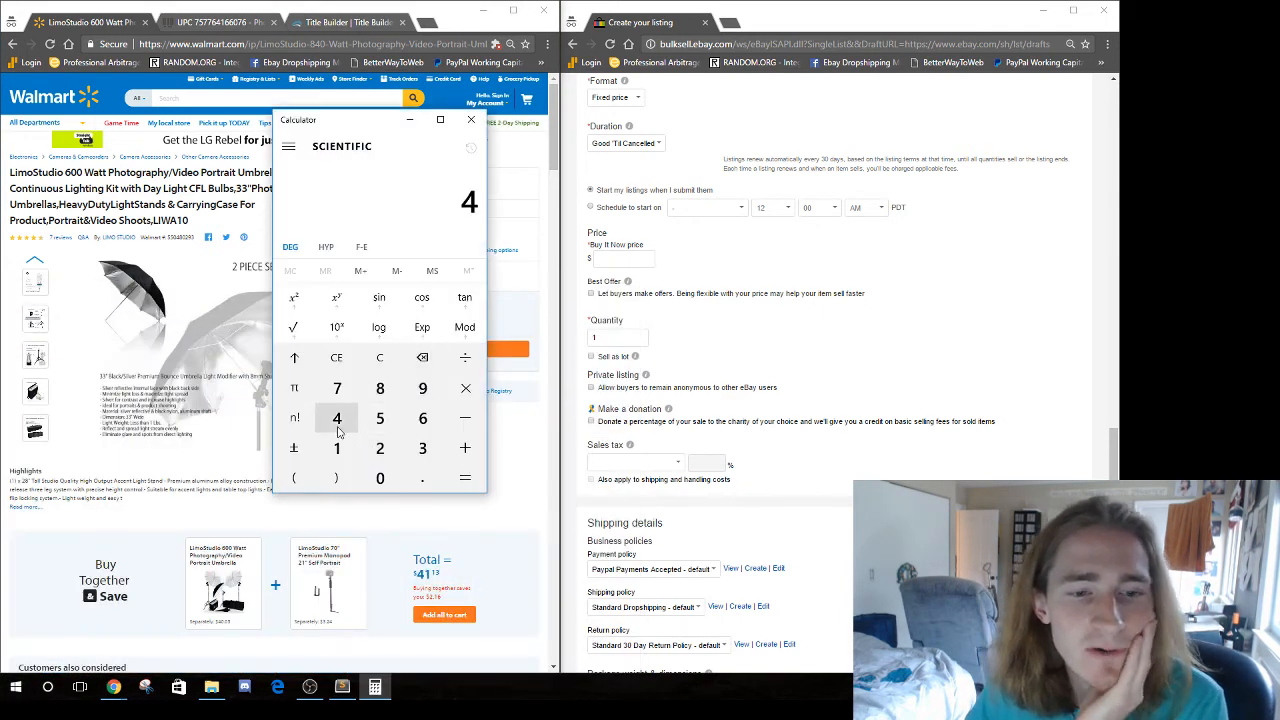
left_click(380, 476)
left_click(465, 388)
left_click(337, 447)
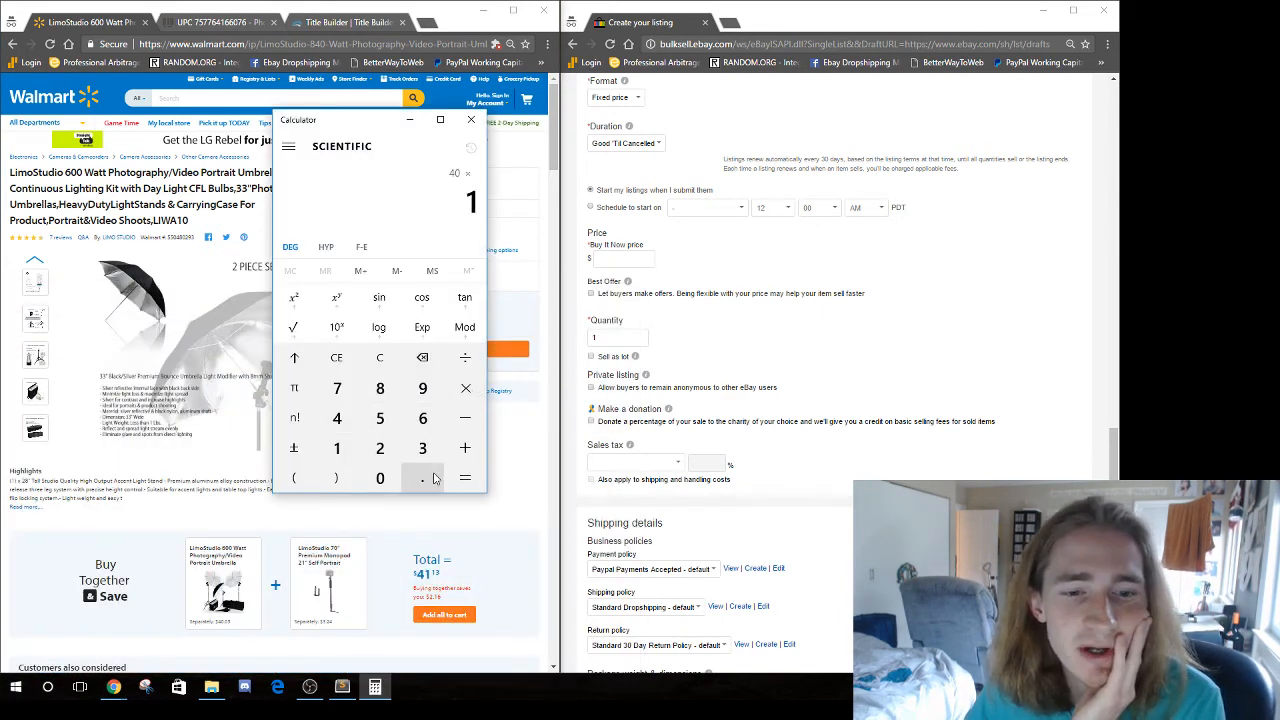
left_click(422, 478)
left_click(337, 418)
left_click(465, 478)
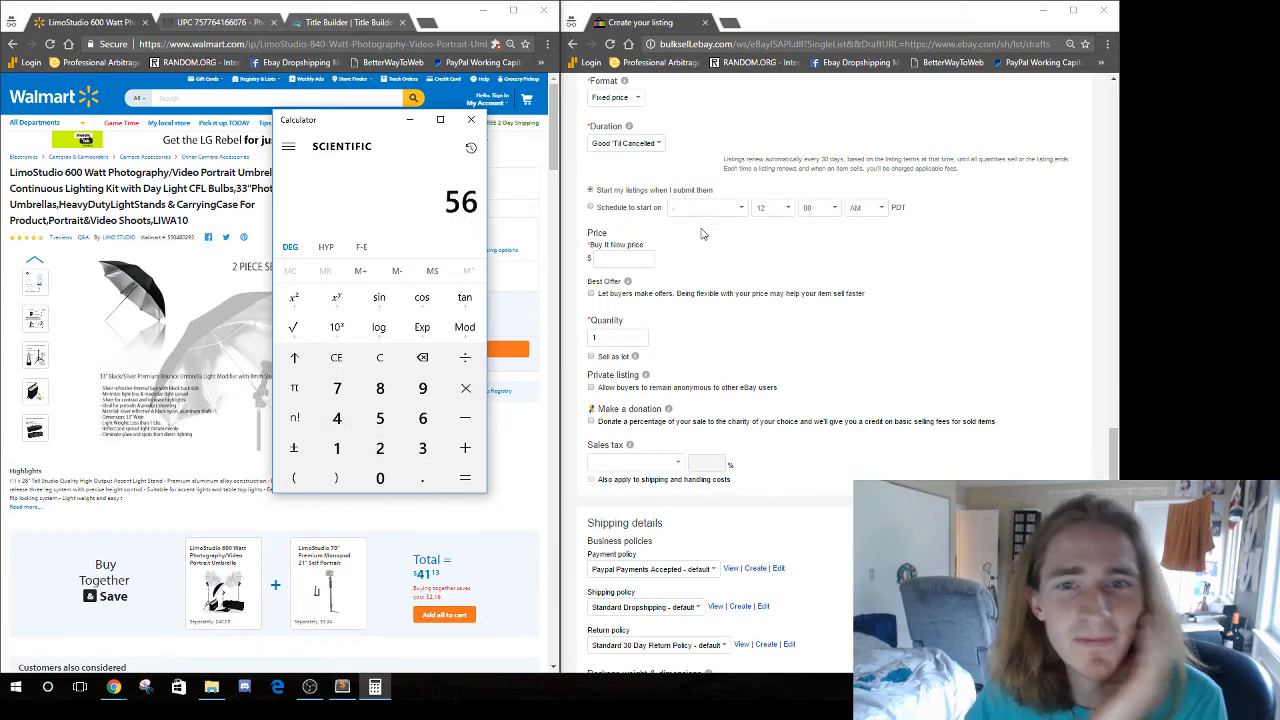
Set the listing's Buy It Now price to 56 dollars and close Calculator
left_click(631, 258)
type("5")
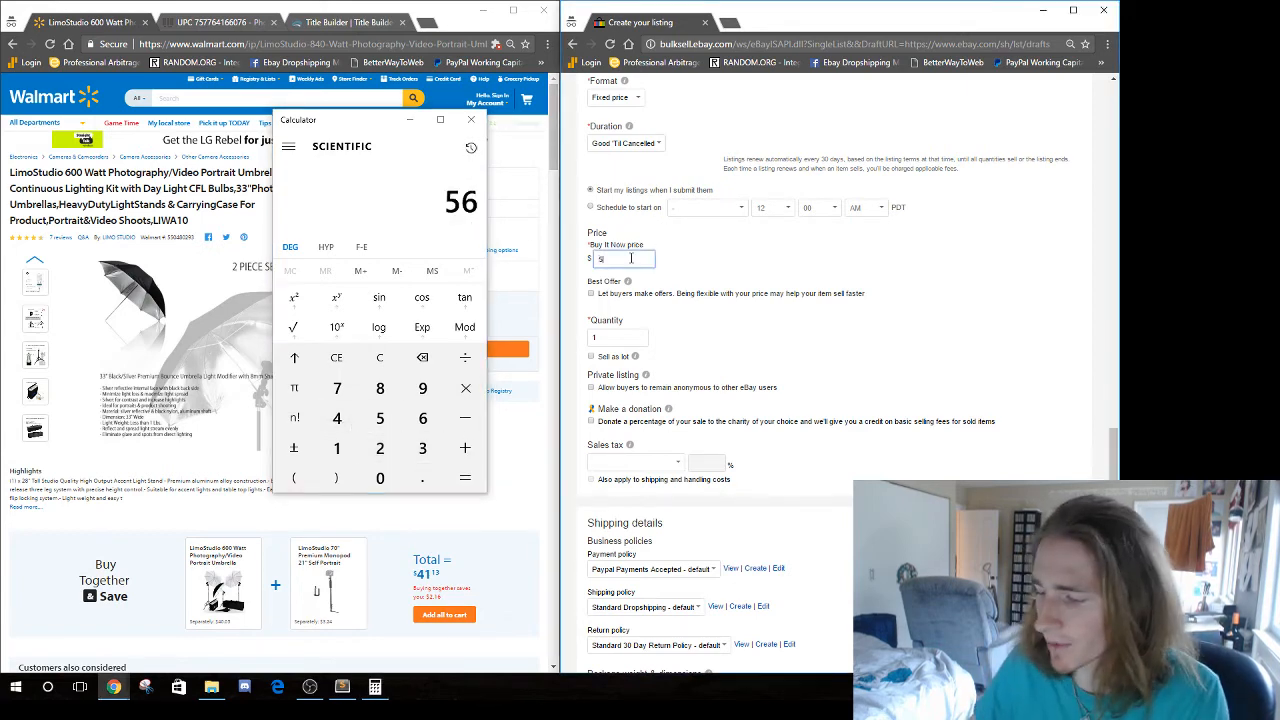
type("6")
left_click(471, 119)
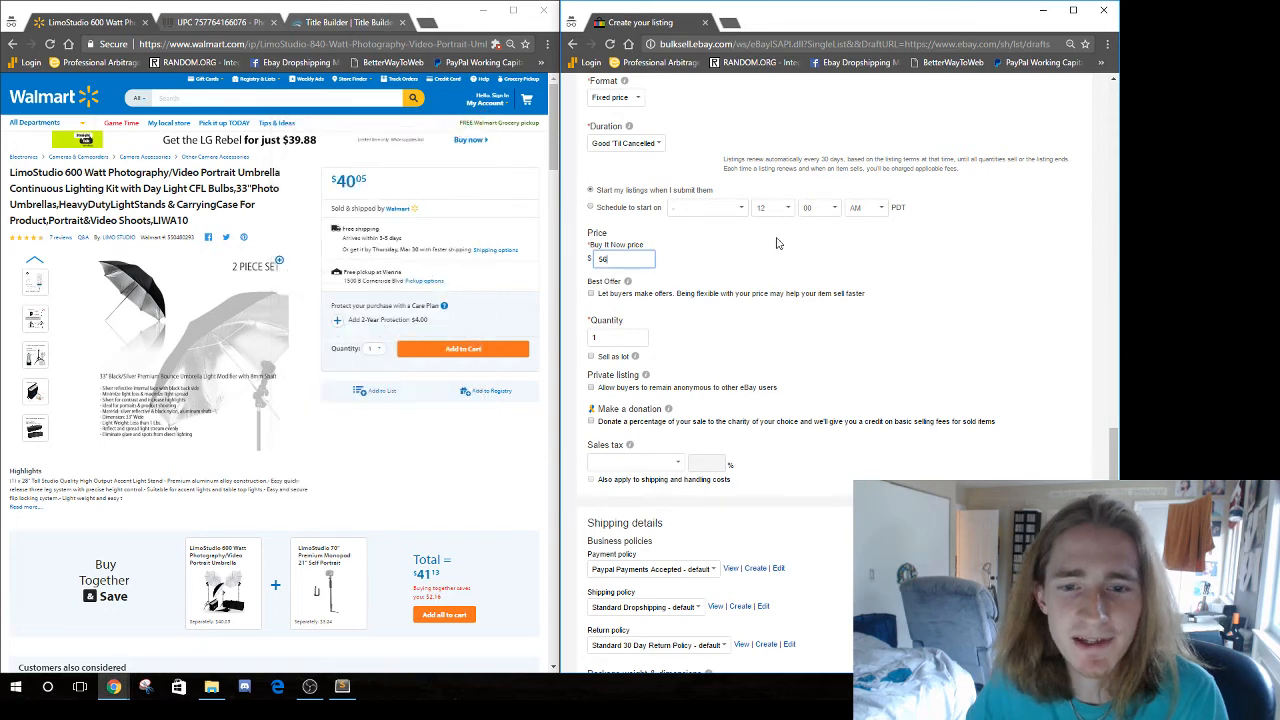
Enter package dimensions of 6 x 6 x 6 inches in the shipping details
scroll(700, 260, "down", 1)
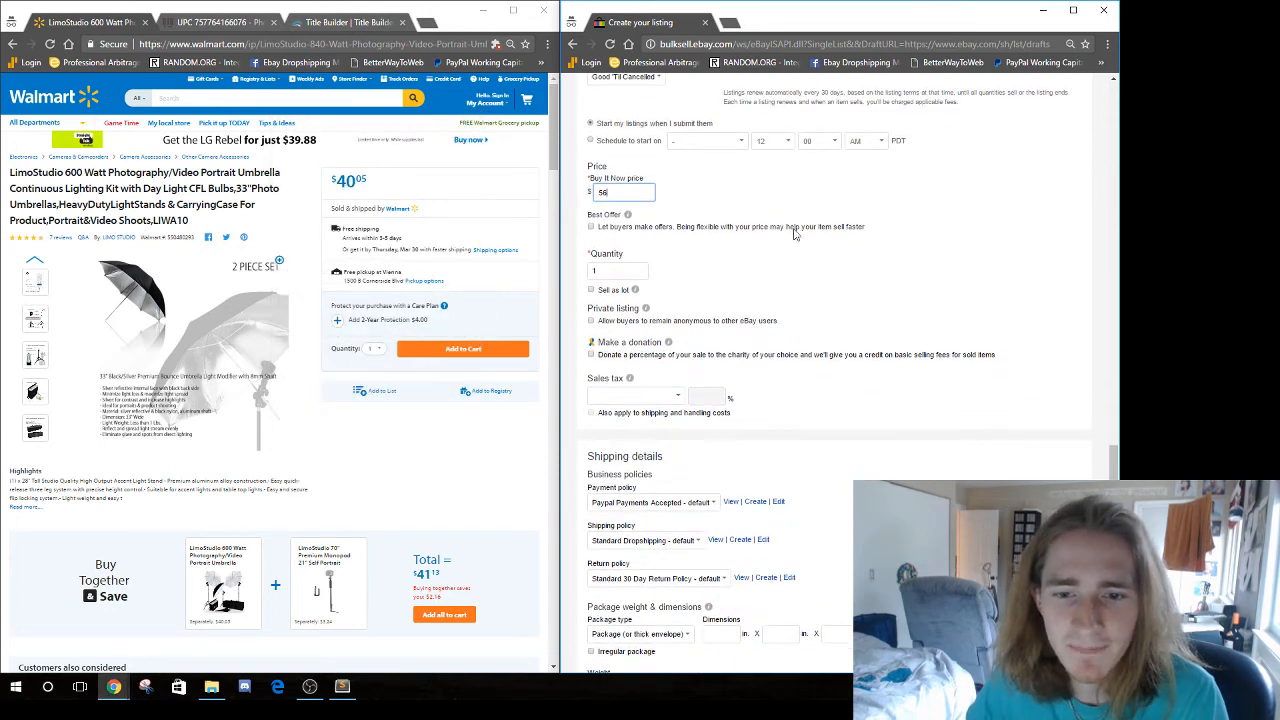
scroll(793, 357, "up", 2)
scroll(822, 432, "down", 5)
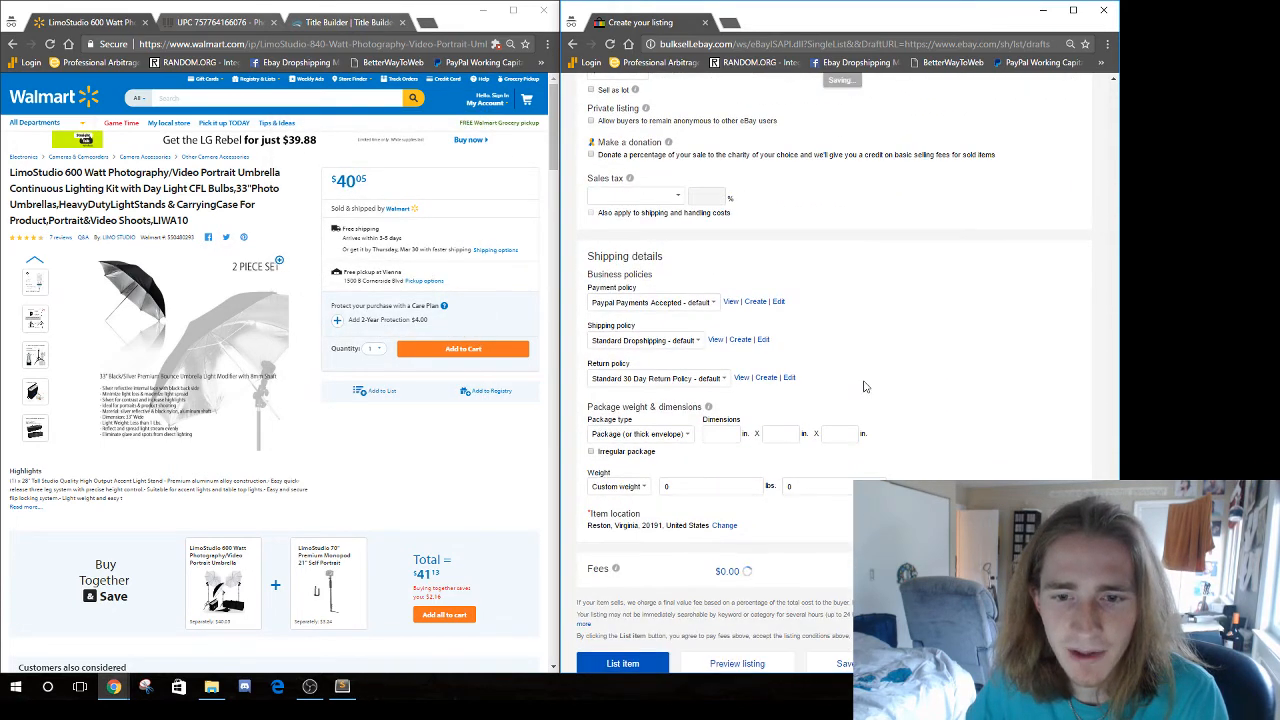
scroll(866, 387, "down", 1)
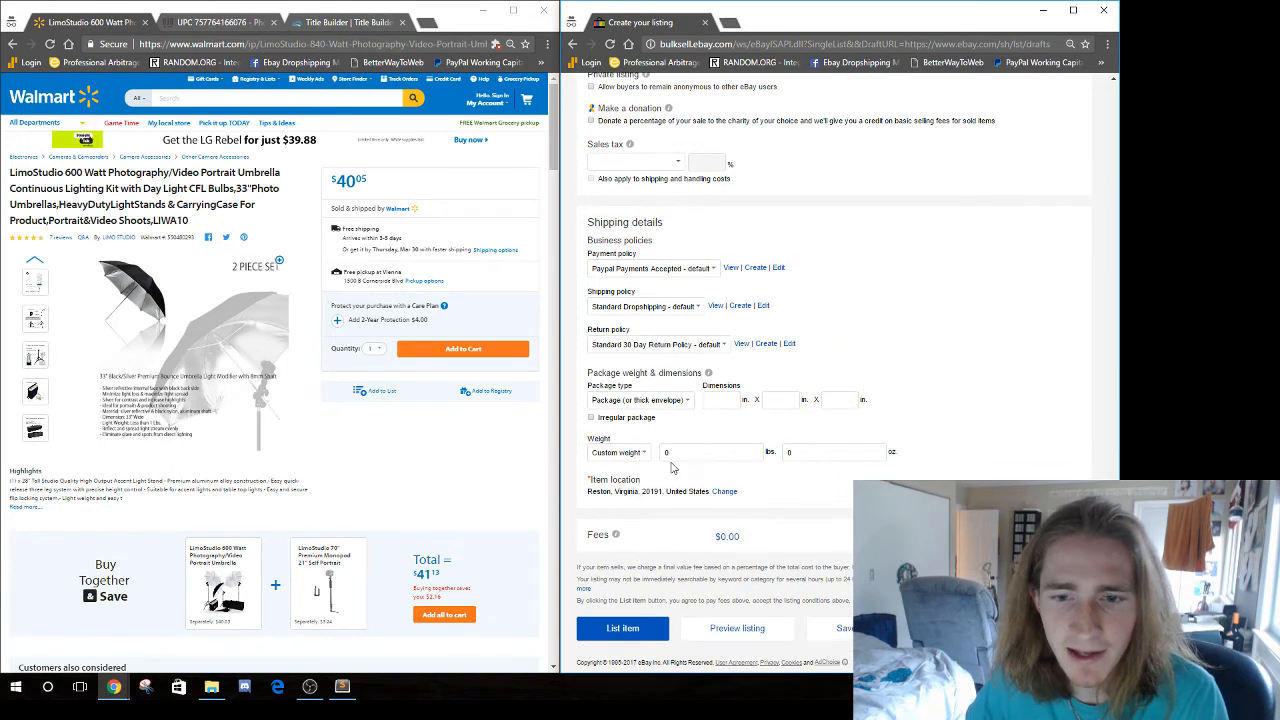
left_click(705, 453)
left_click(724, 401)
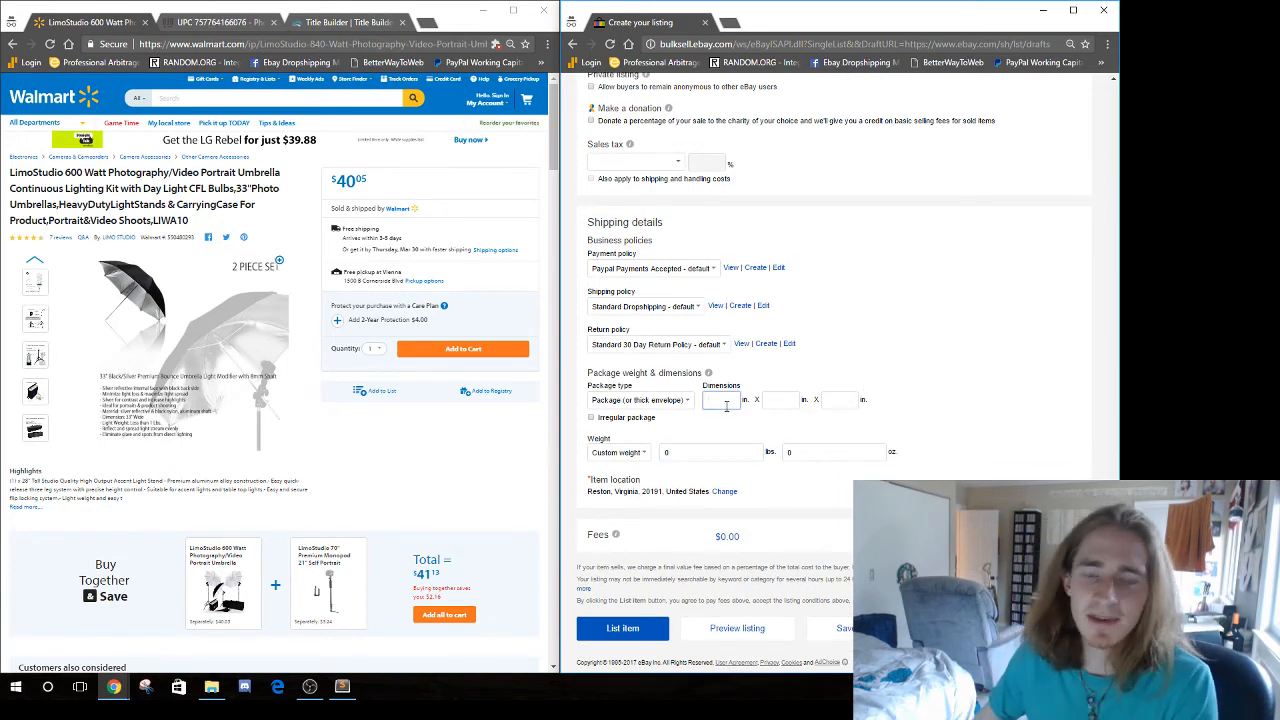
type("6")
key("Tab")
type("8")
key("Tab")
type("6")
key("Tab")
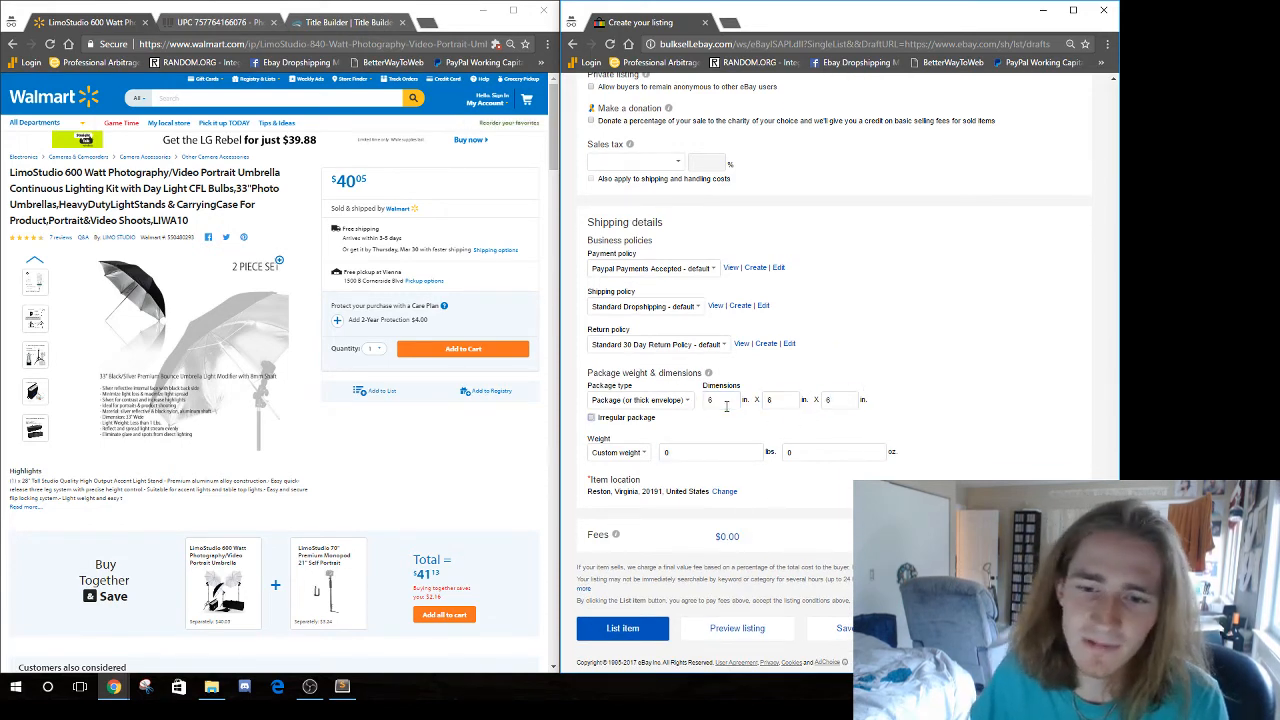
Set the custom package weight to 2 lbs
left_click(703, 456)
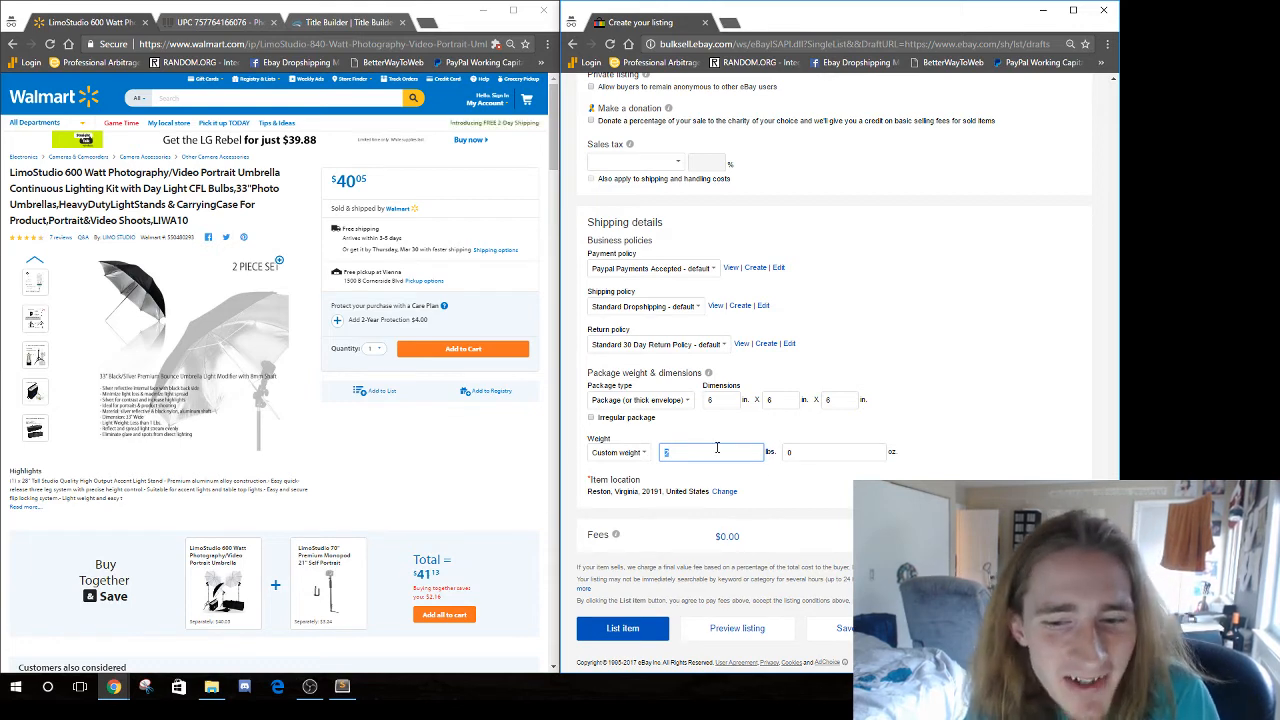
double_click(719, 402)
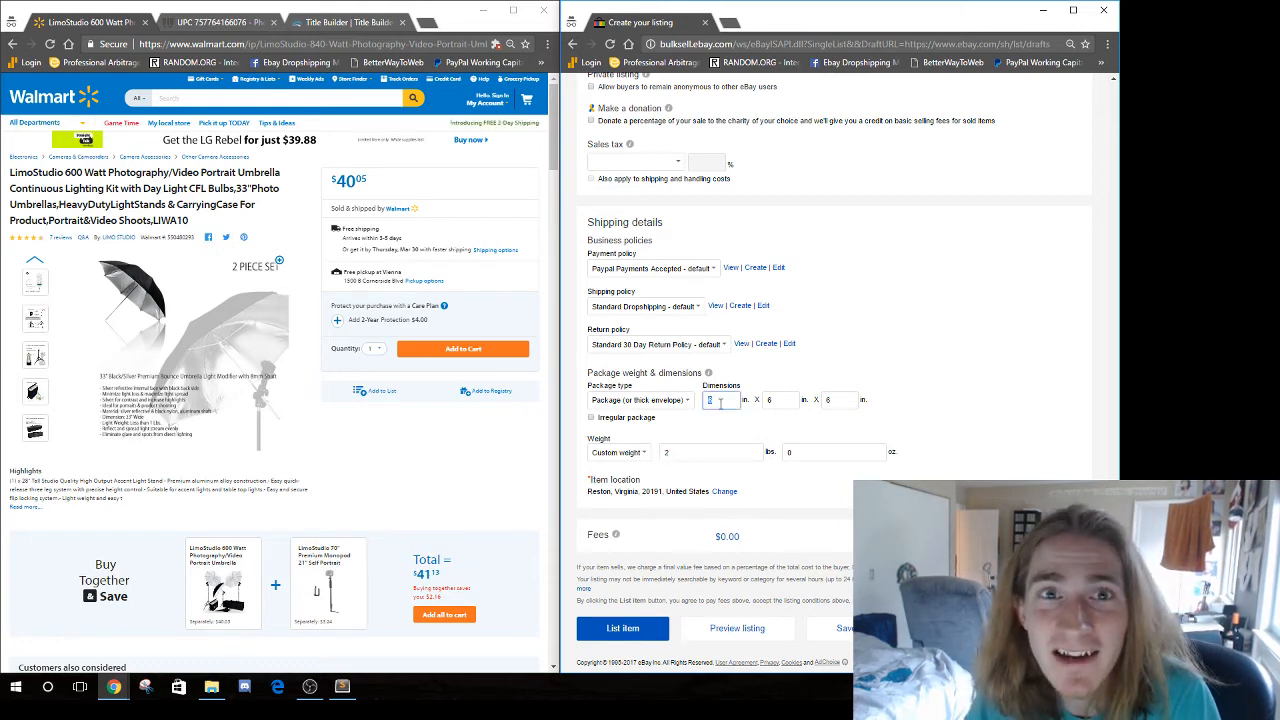
double_click(728, 455)
double_click(715, 401)
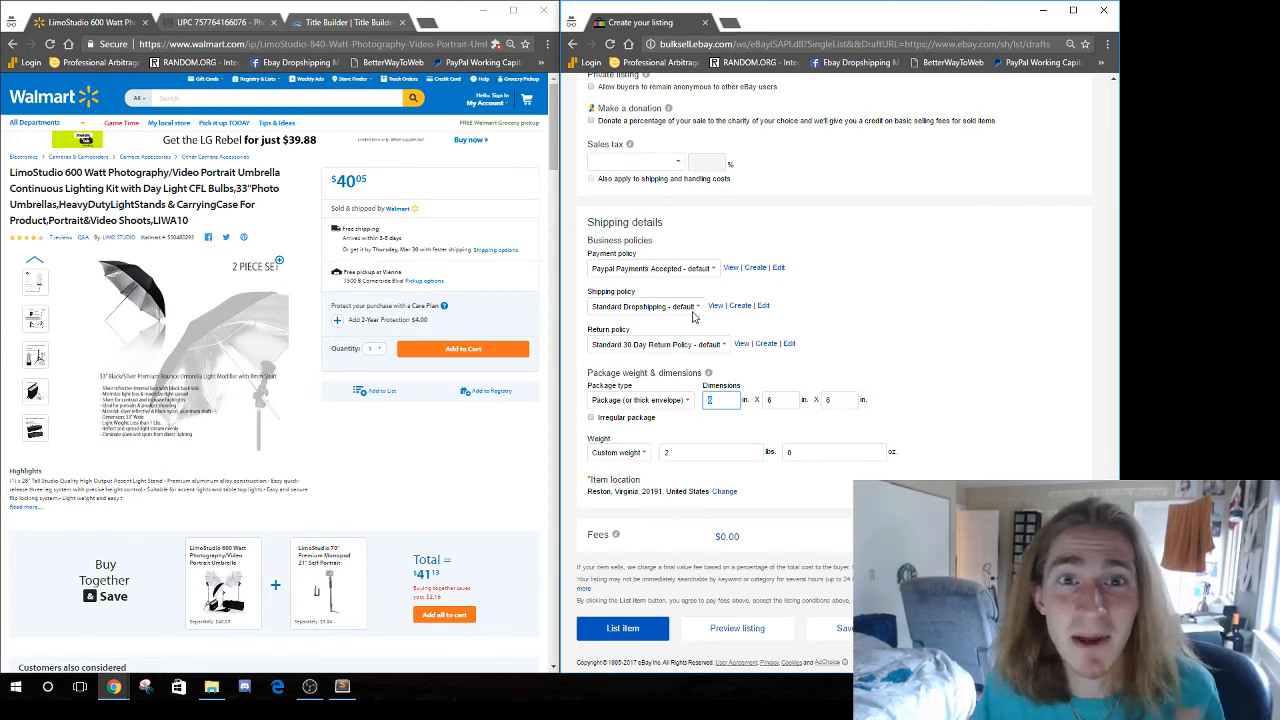
left_click(684, 451)
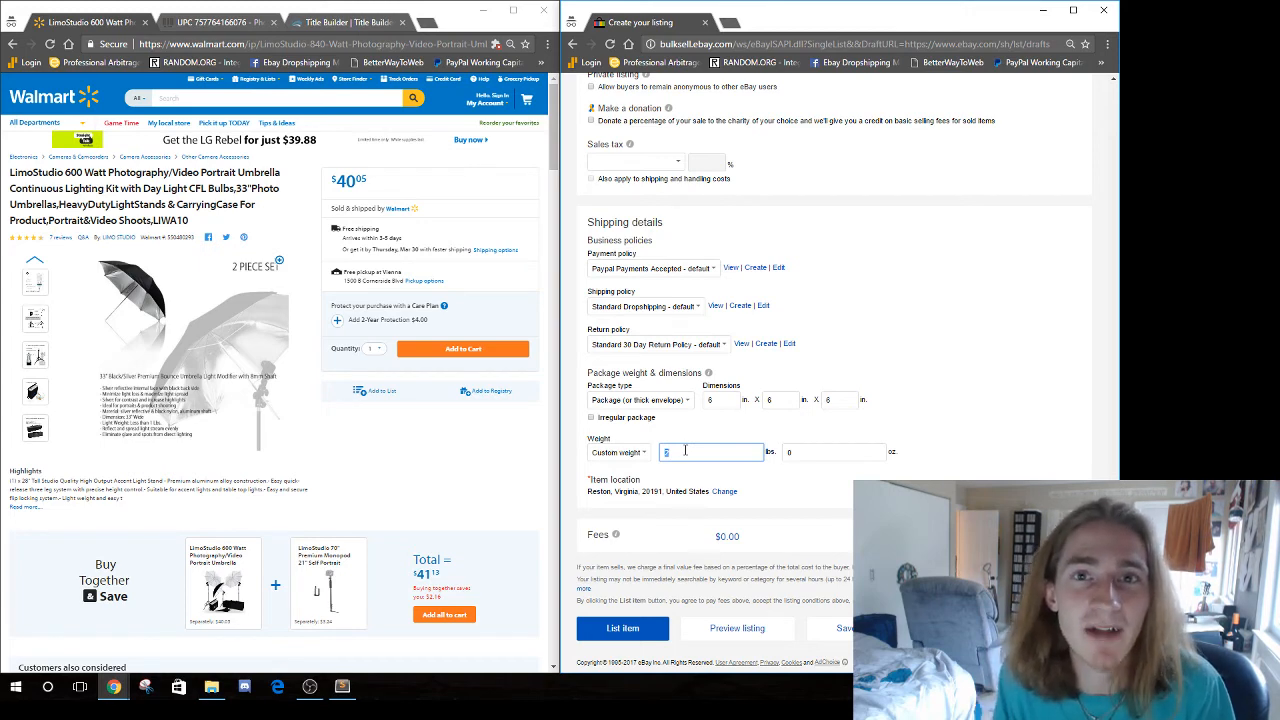
left_click(976, 270)
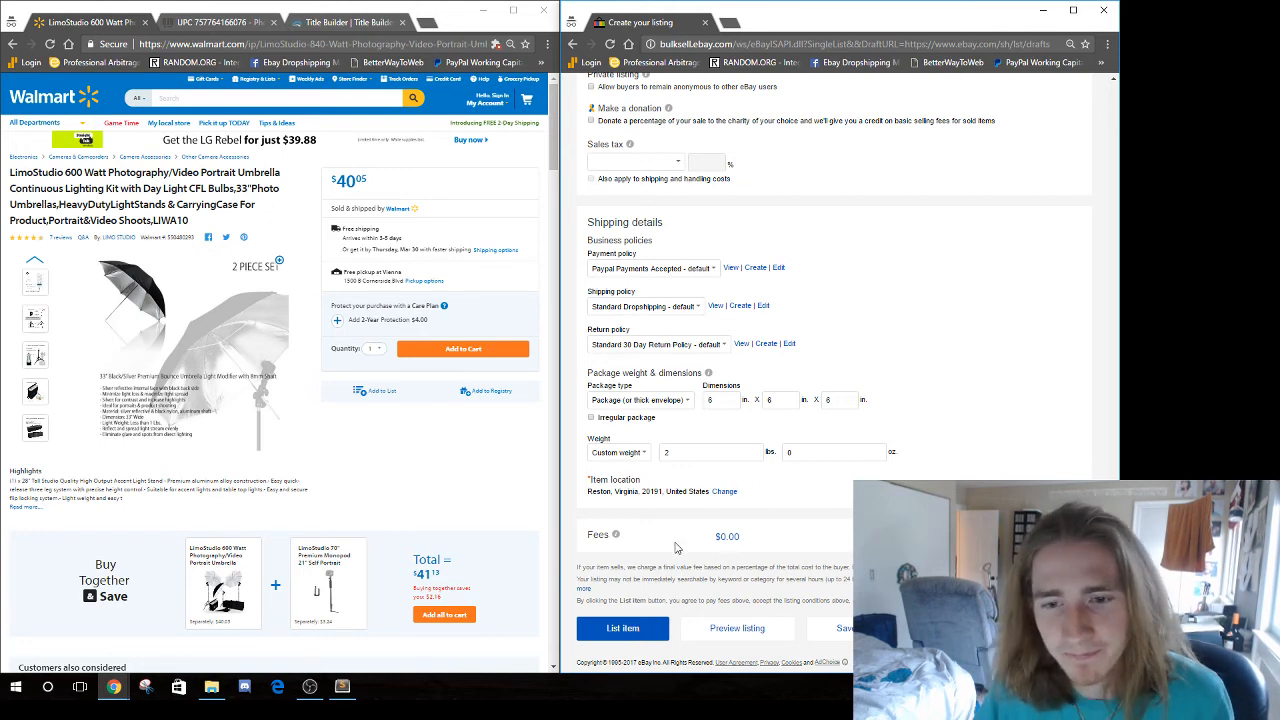
double_click(686, 456)
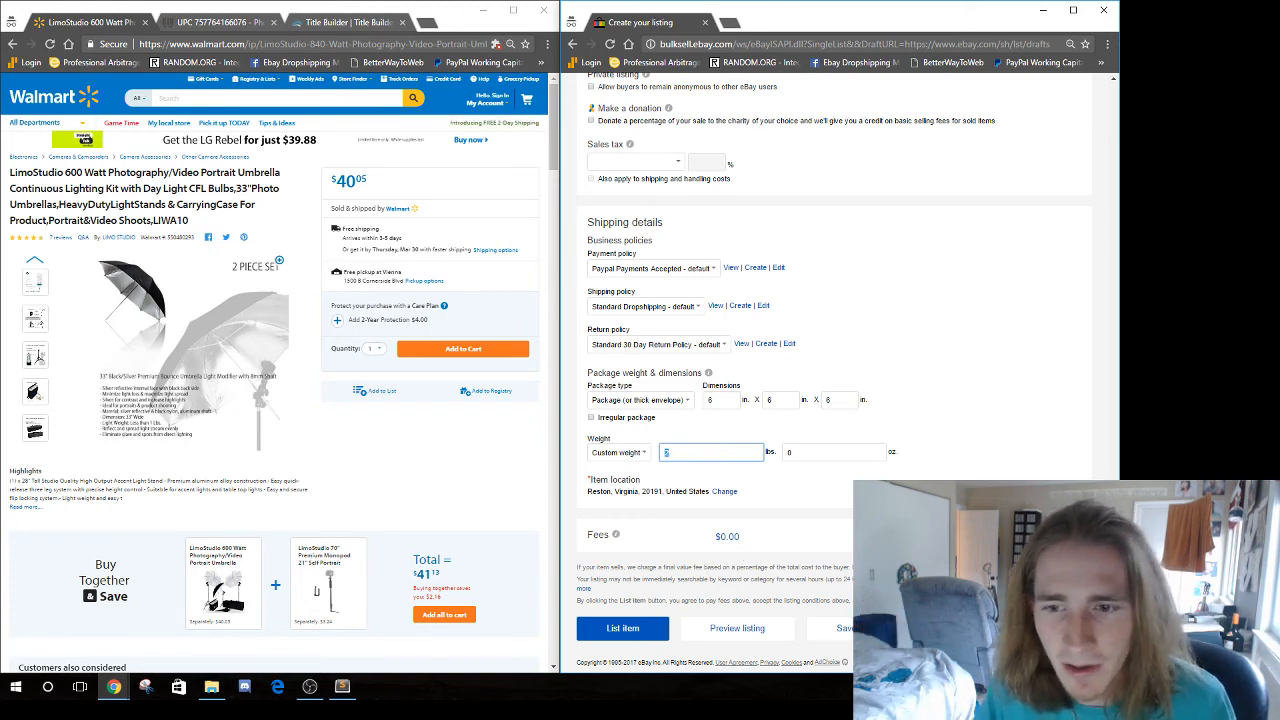
Publish the listing and open its live item page to review the price and description
left_click(631, 629)
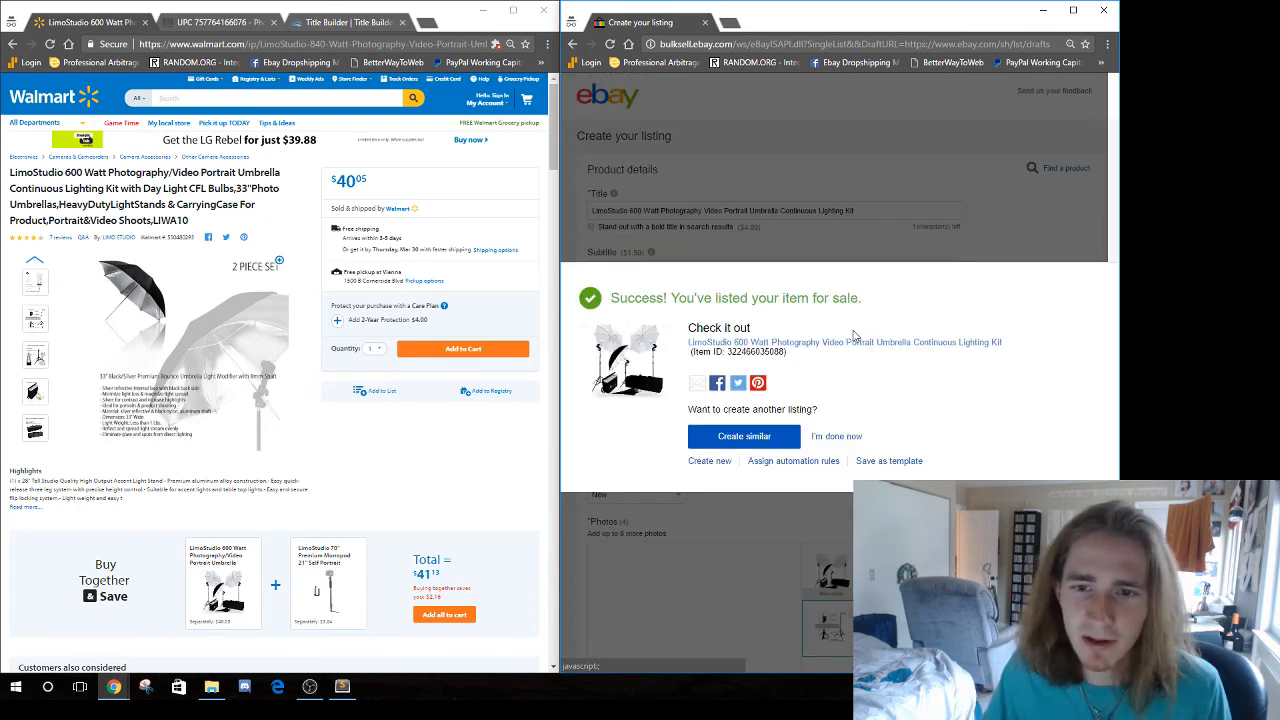
left_click(856, 342)
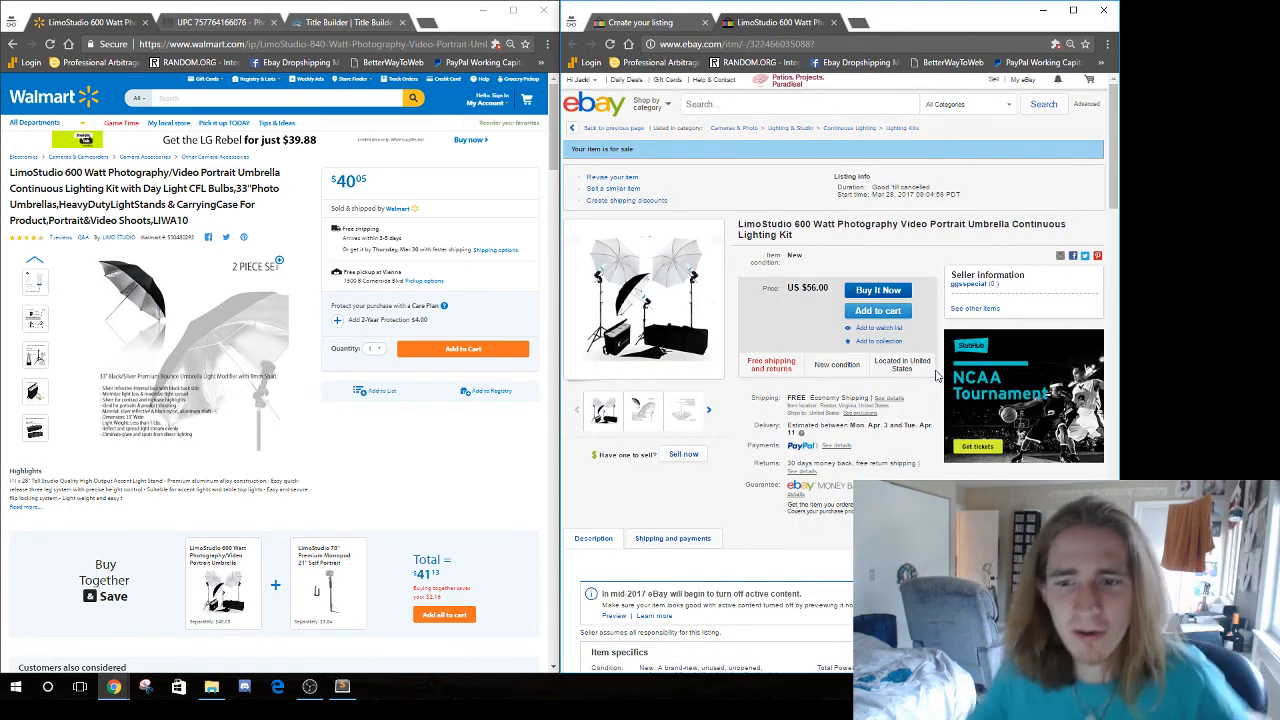
scroll(822, 320, "down", 10)
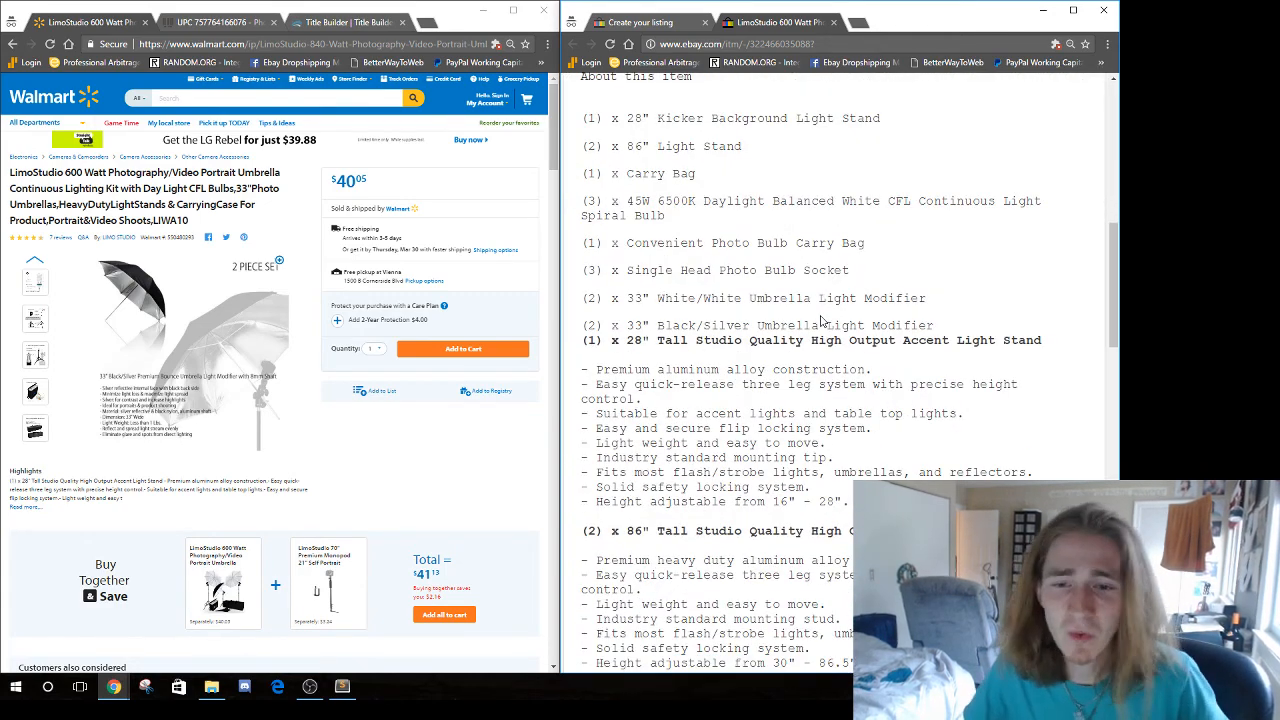
scroll(822, 320, "up", 10)
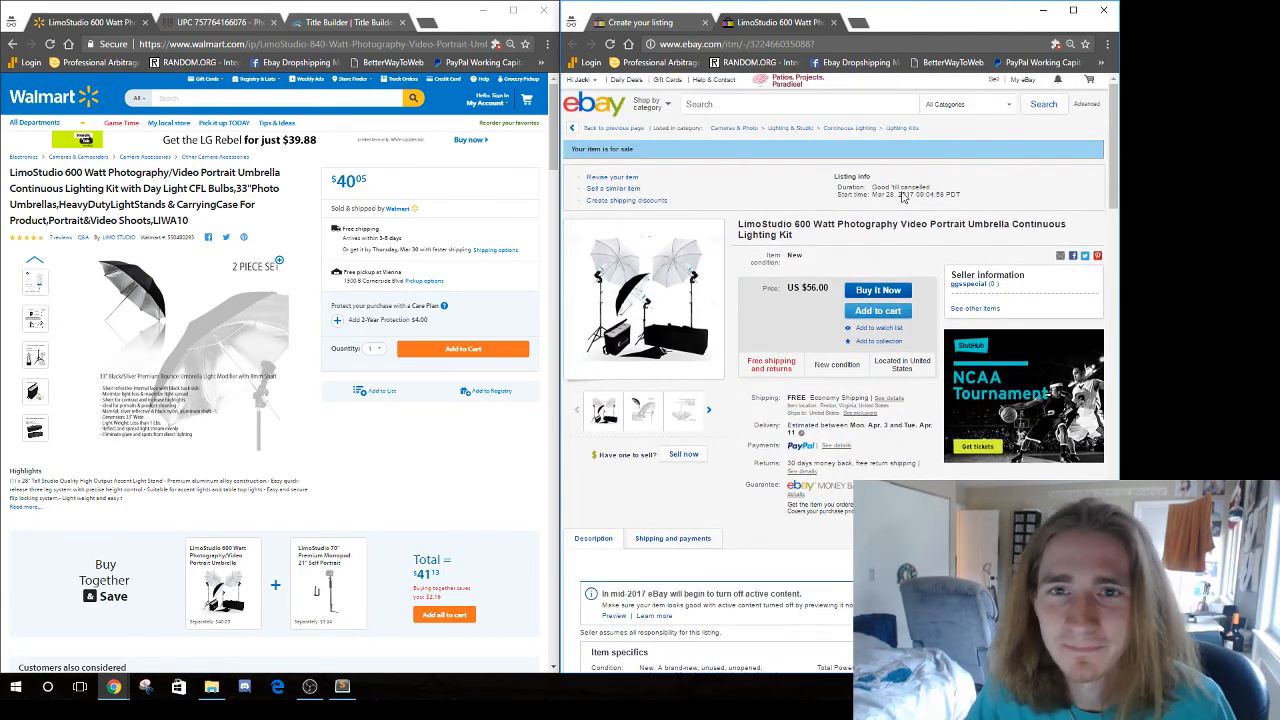